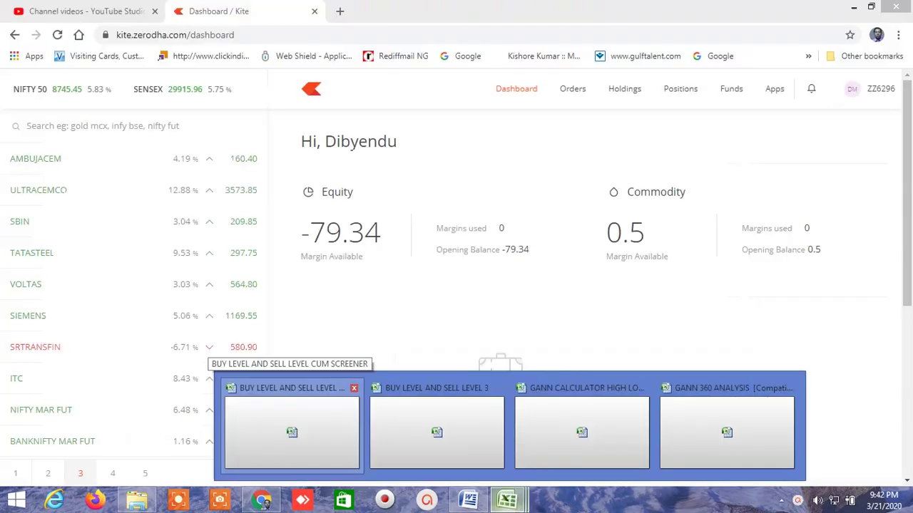
Switch to Excel and bring up the BUY LEVEL AND SELL LEVEL CUM SCREENER workbook.
left_click(293, 434)
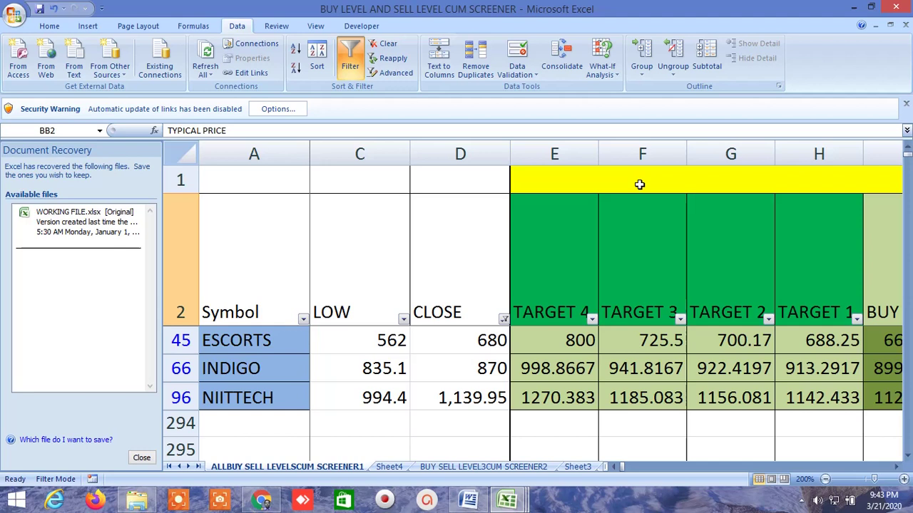
mouse_move(507, 500)
left_click(277, 504)
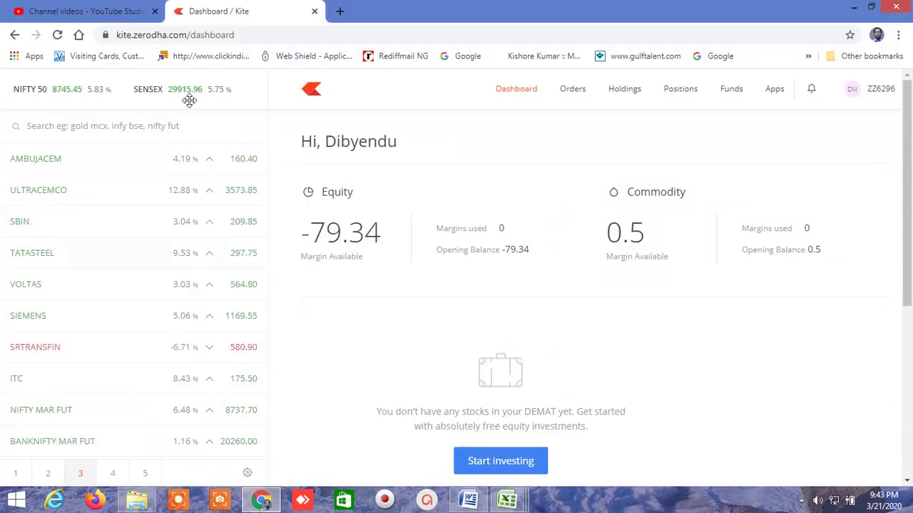
left_click(123, 14)
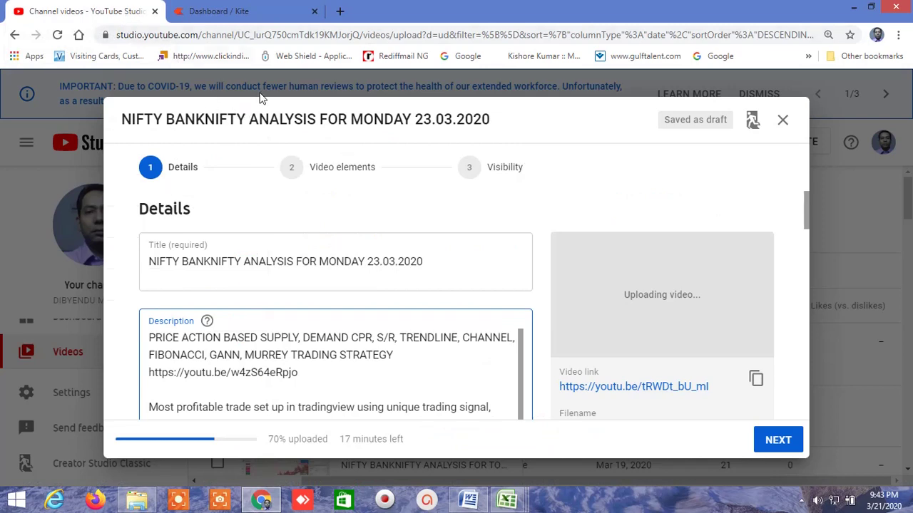
left_click(248, 15)
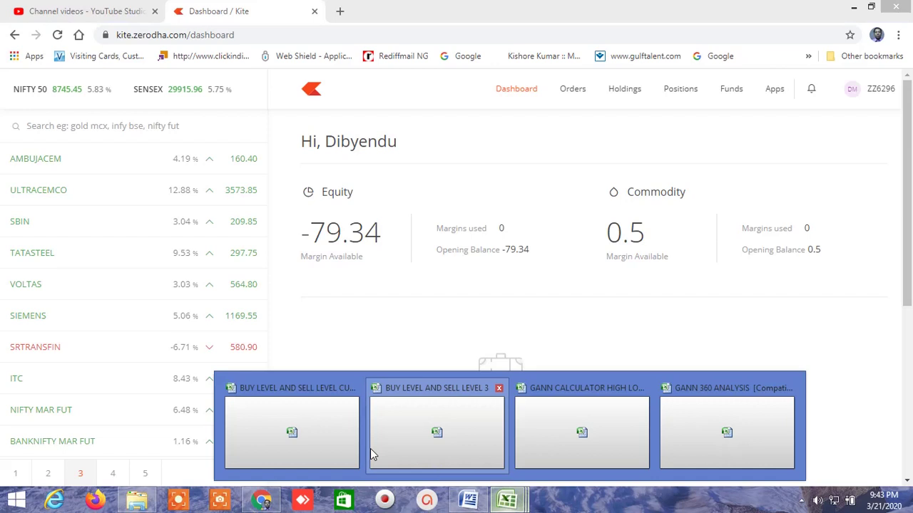
left_click(302, 433)
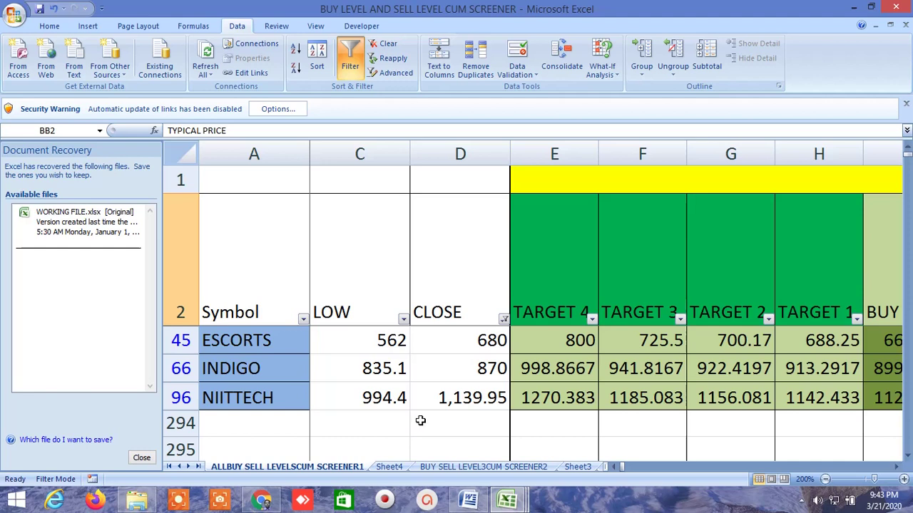
Examine the close, target and buy-above columns of the filtered stocks on the ALLBUY SELL LEVELSCUM SCREENER1 sheet.
left_click(896, 470)
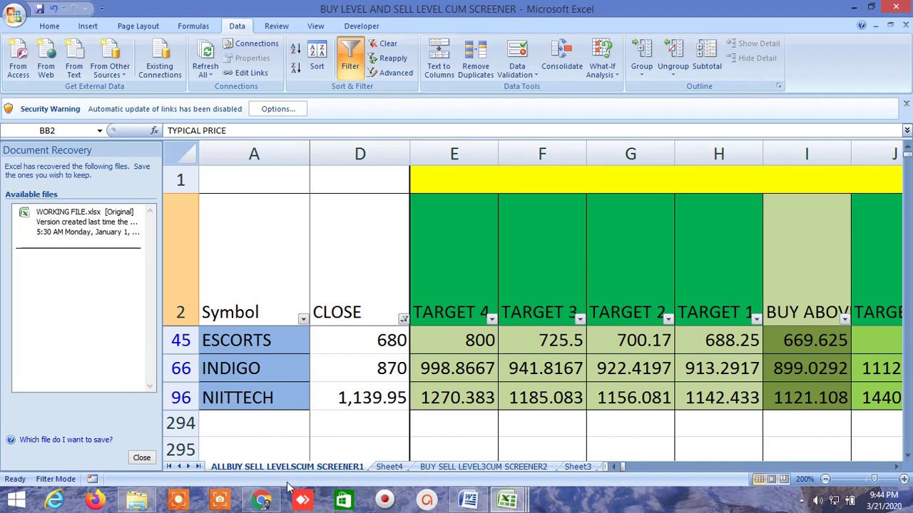
left_click(662, 427)
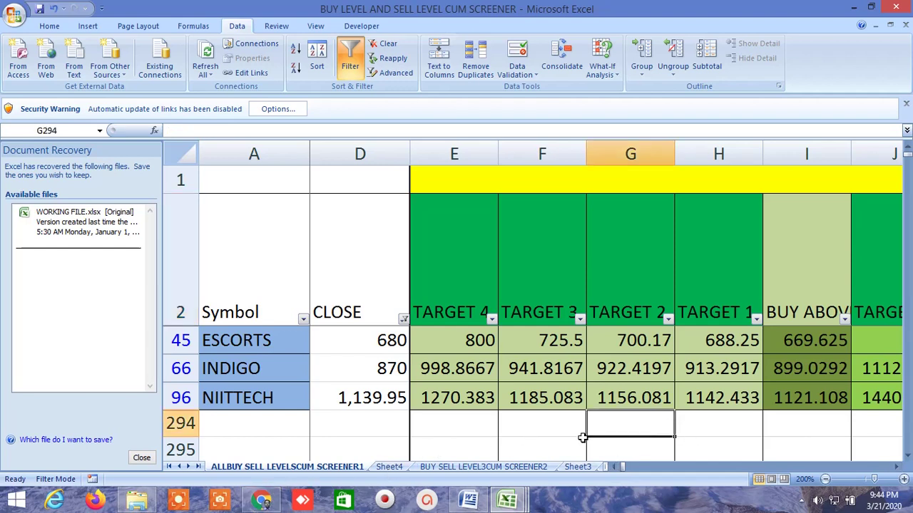
left_click(707, 427)
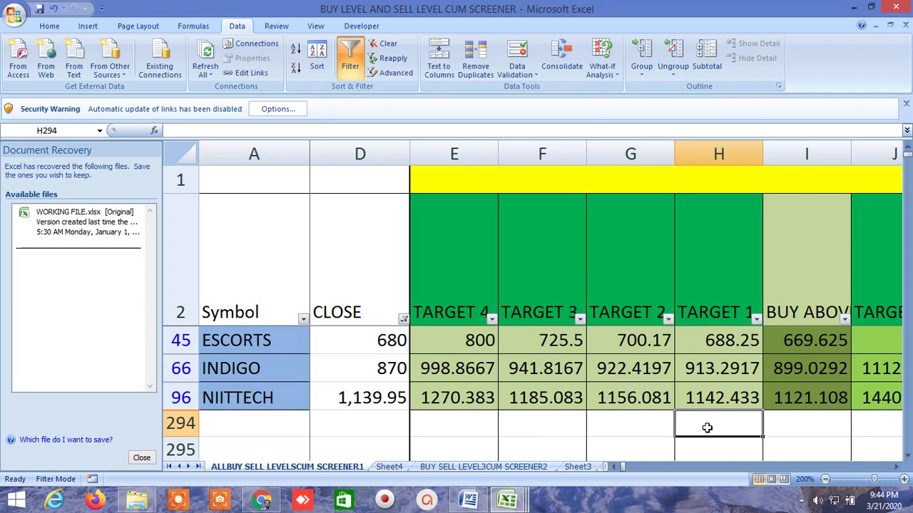
mouse_move(625, 467)
left_mouse_down()
mouse_move(683, 463)
mouse_move(608, 465)
mouse_move(629, 456)
left_mouse_up()
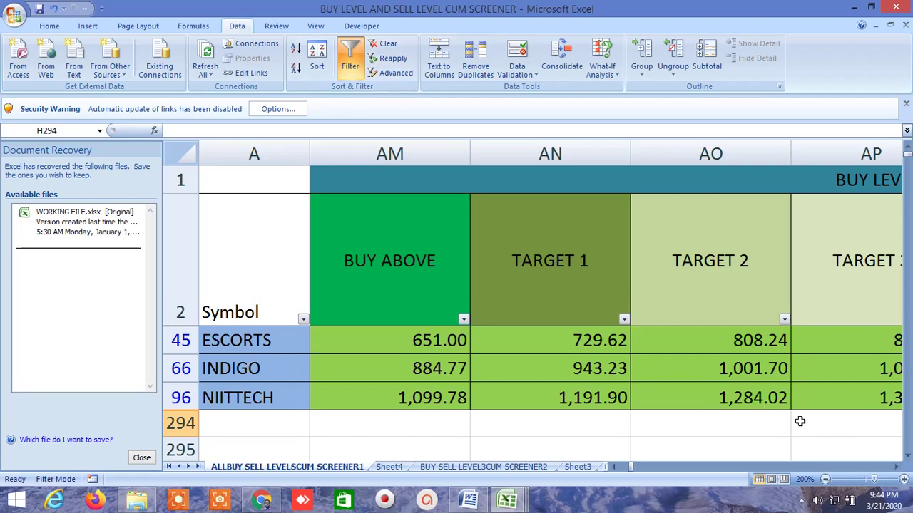
left_click_drag(614, 467, 615, 468)
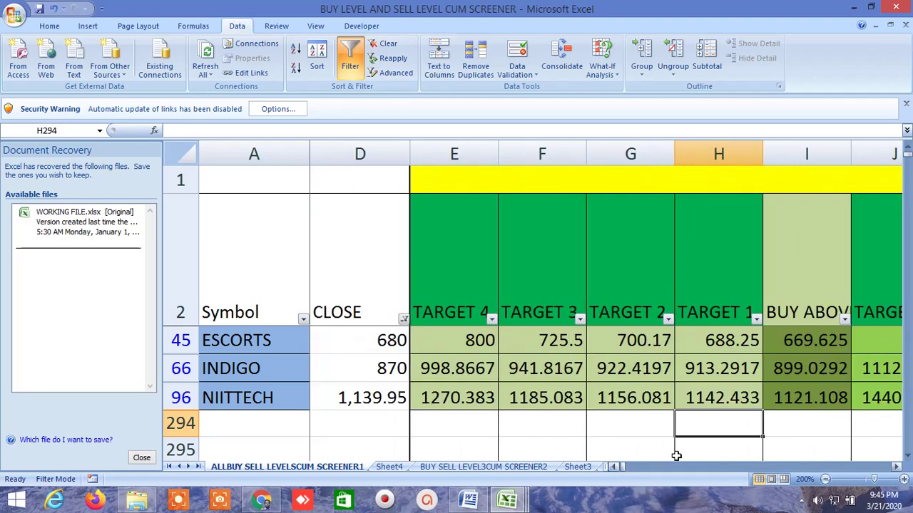
Review the advance/decline, volatility, delivery percentage, open interest, typical price, moving-average cross and degree-level columns for the filtered stocks.
left_click_drag(898, 467, 900, 467)
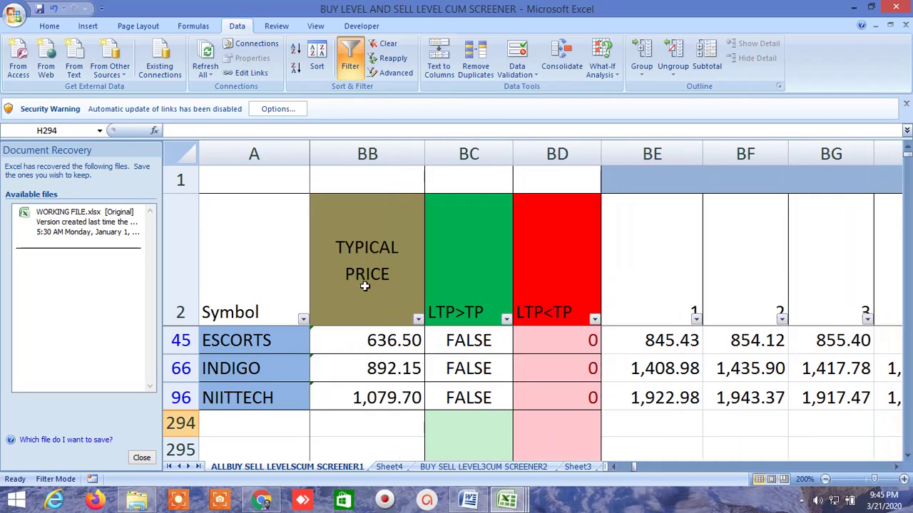
left_click_drag(613, 467, 615, 459)
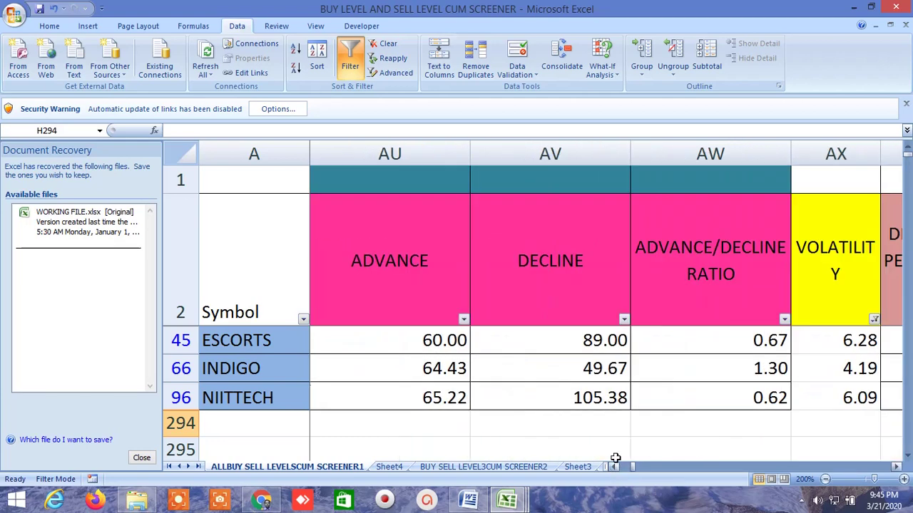
left_click(898, 467)
left_click(898, 467)
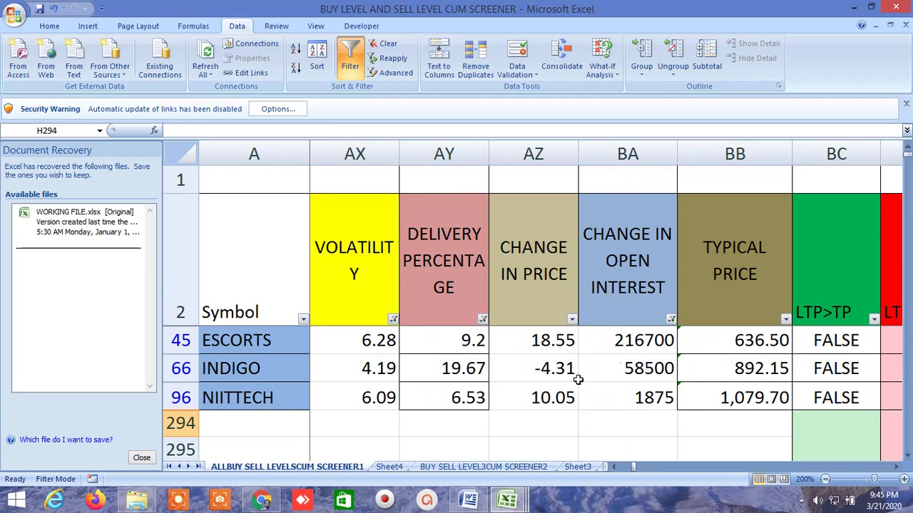
left_click(898, 472)
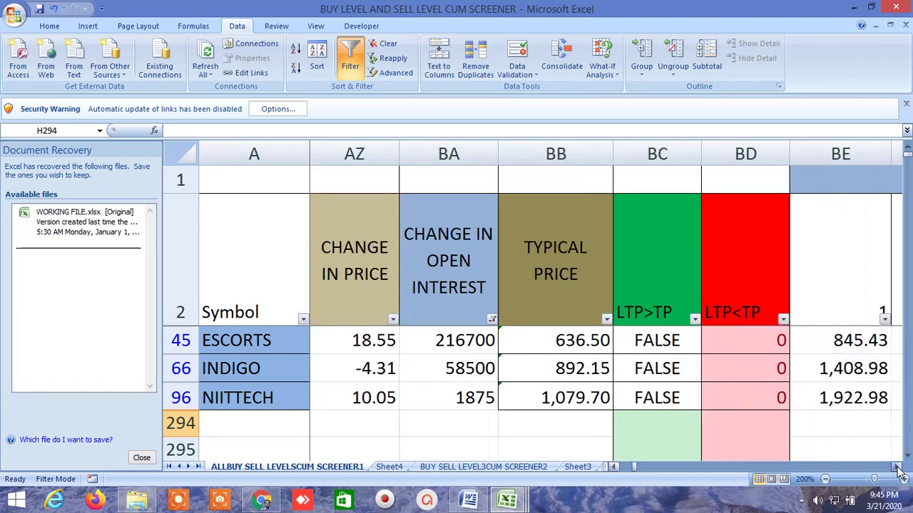
left_click_drag(897, 471, 898, 471)
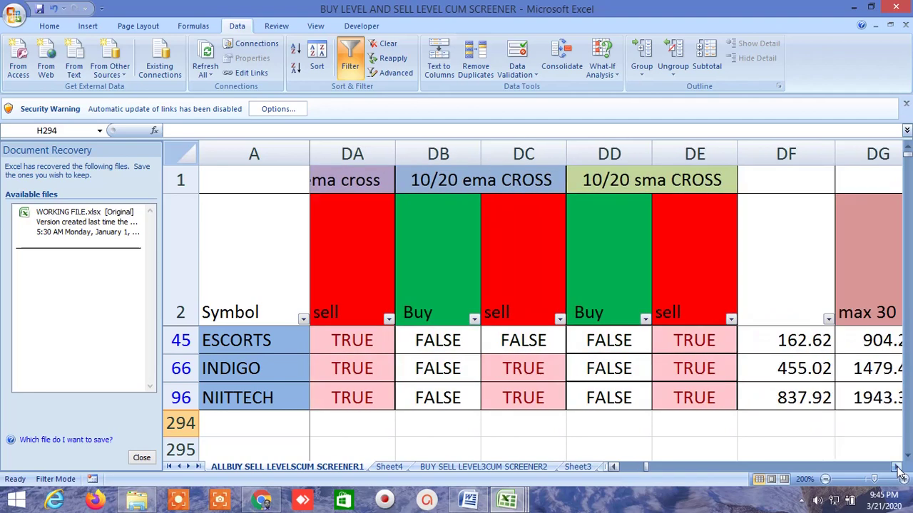
left_click_drag(898, 472, 898, 472)
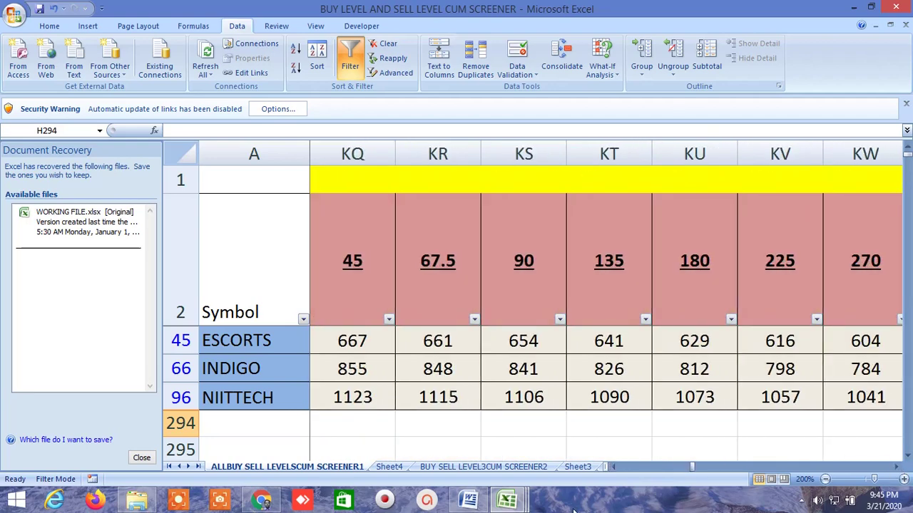
Open the BUY SELL LEVEL3CUM SCREENER2 sheet and inspect the uptrend Buy Above, T1 and T2 formulas in row 19.
left_click(453, 467)
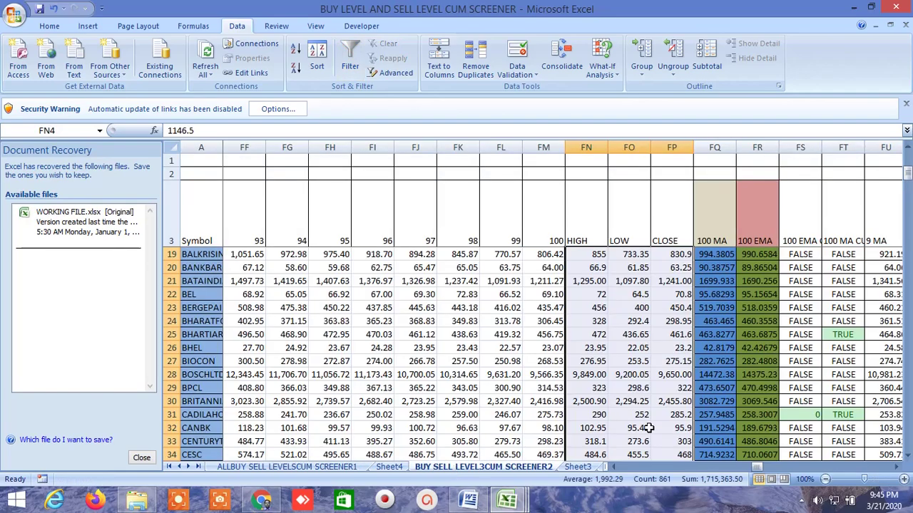
left_click_drag(757, 472, 620, 484)
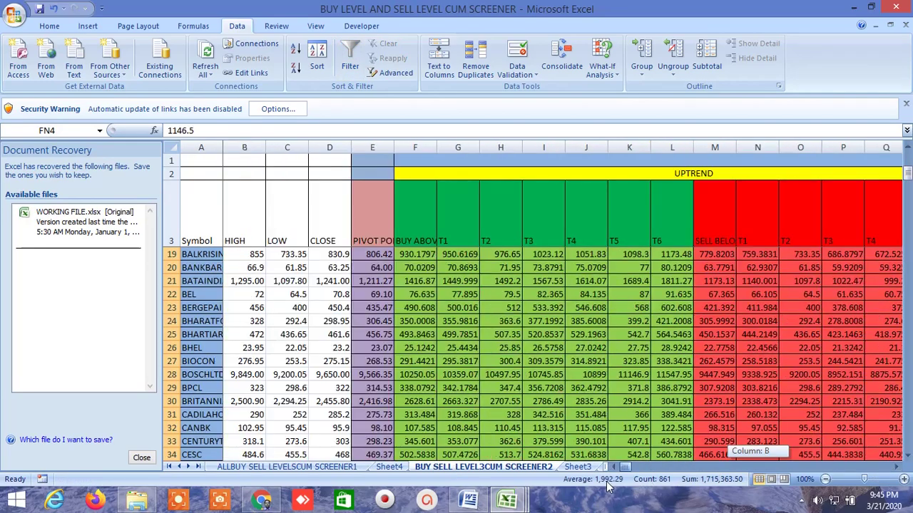
left_click(416, 215)
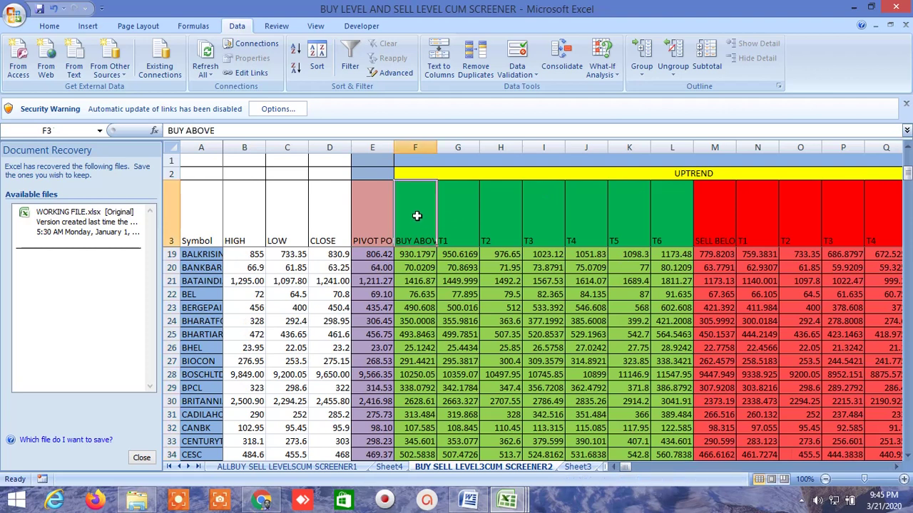
left_click(420, 255)
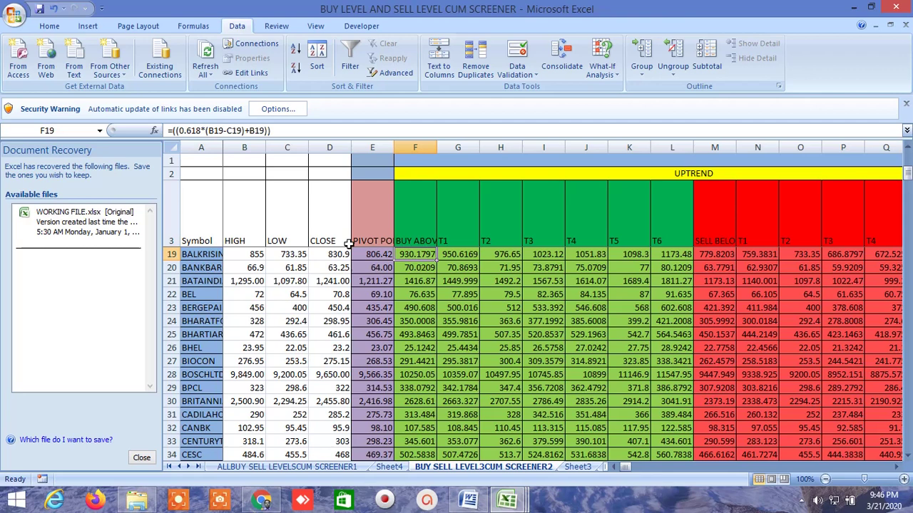
left_click(450, 255)
left_click(500, 255)
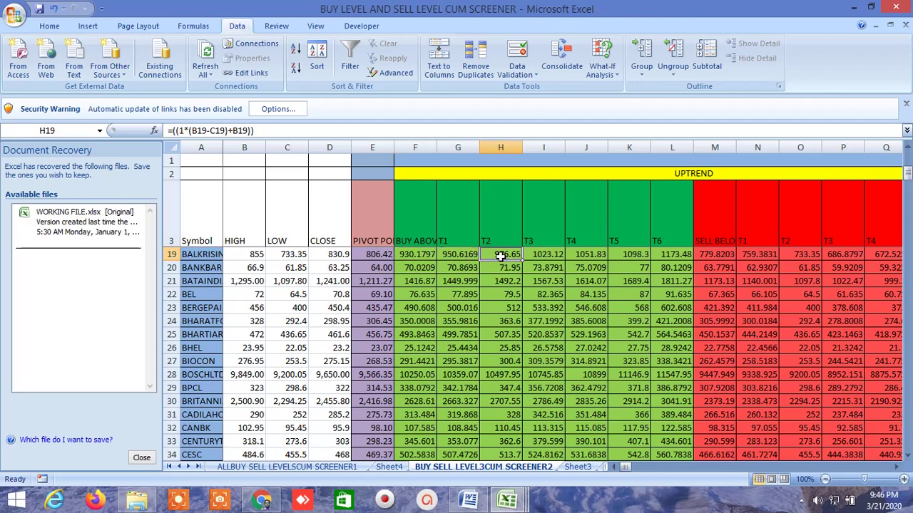
left_click(291, 221)
left_click(408, 255)
left_click(304, 212)
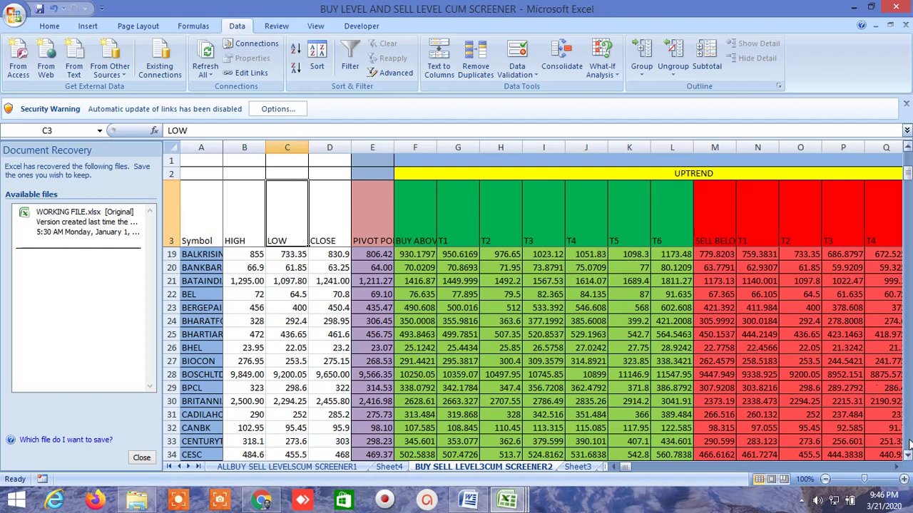
Inspect the row 19 formulas for the uptrend Sell Below, downtrend Buy Above and downtrend Sell Below levels.
scroll(895, 467, "right", 5)
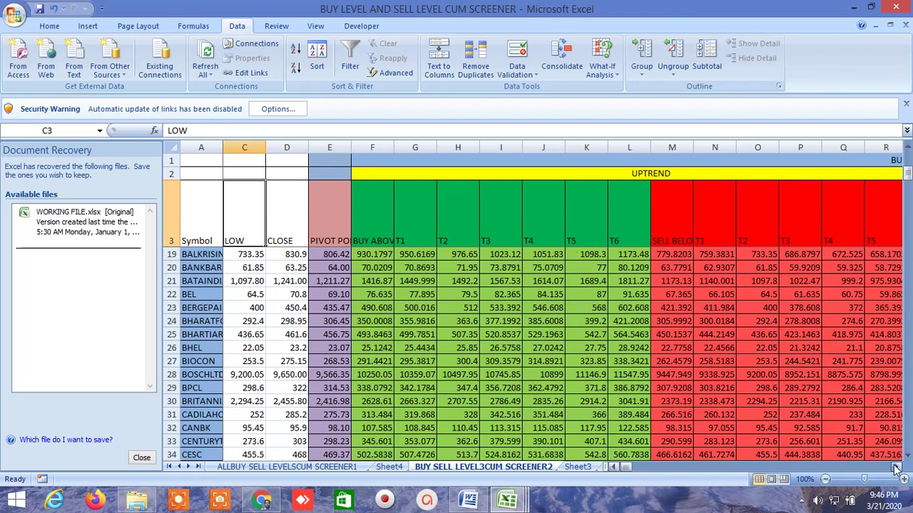
left_click(505, 254)
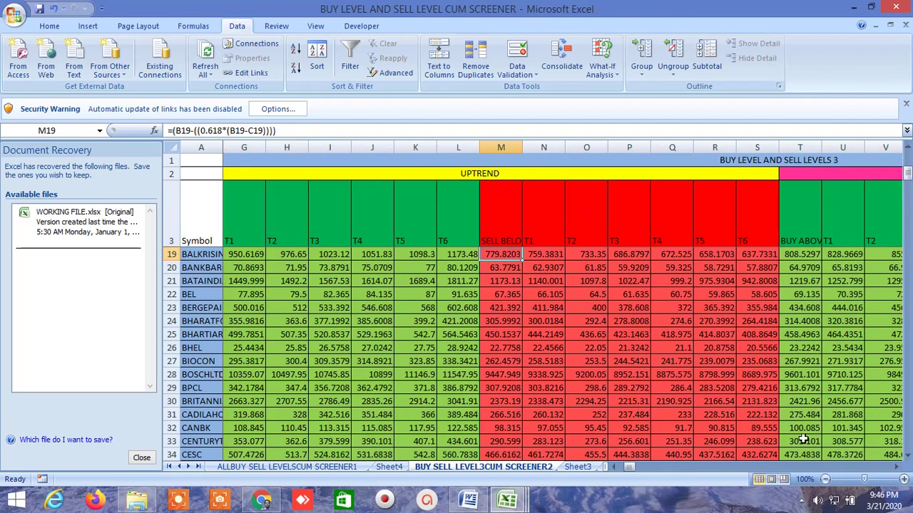
scroll(895, 467, "right", 6)
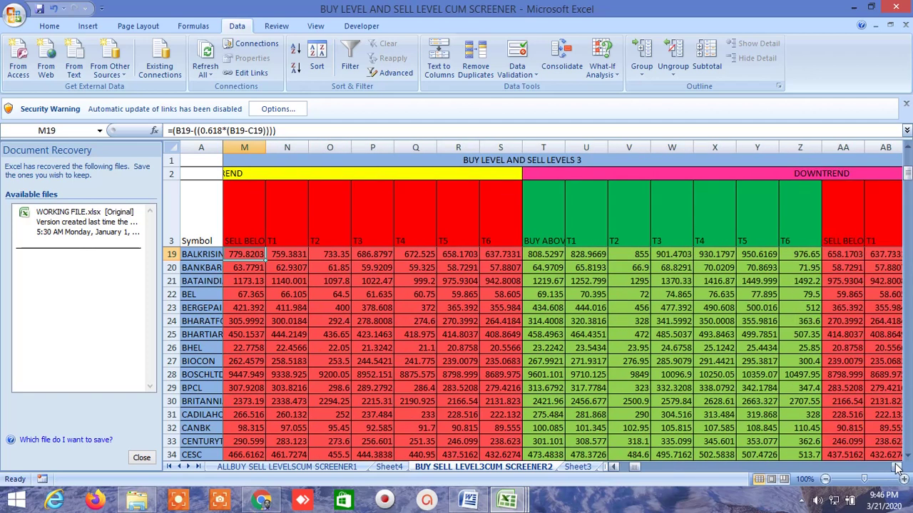
left_click(559, 254)
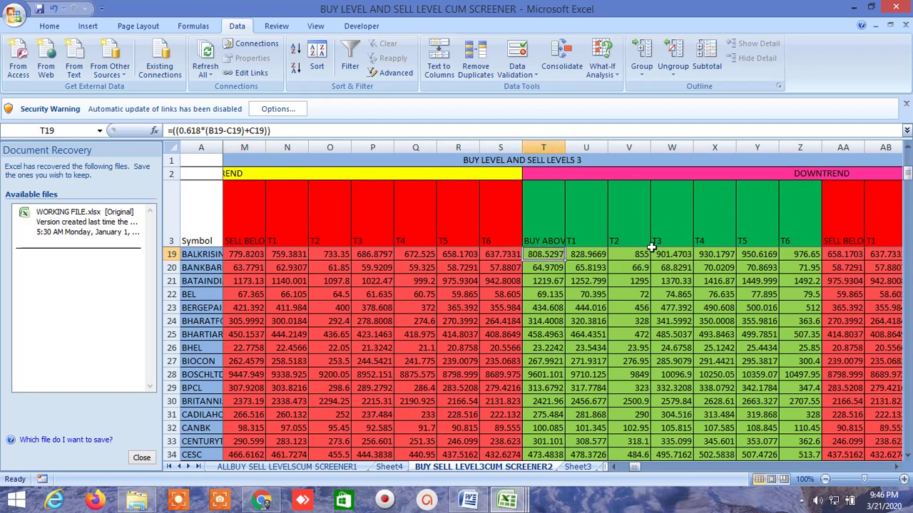
left_click(896, 467)
scroll(897, 468, "right", 5)
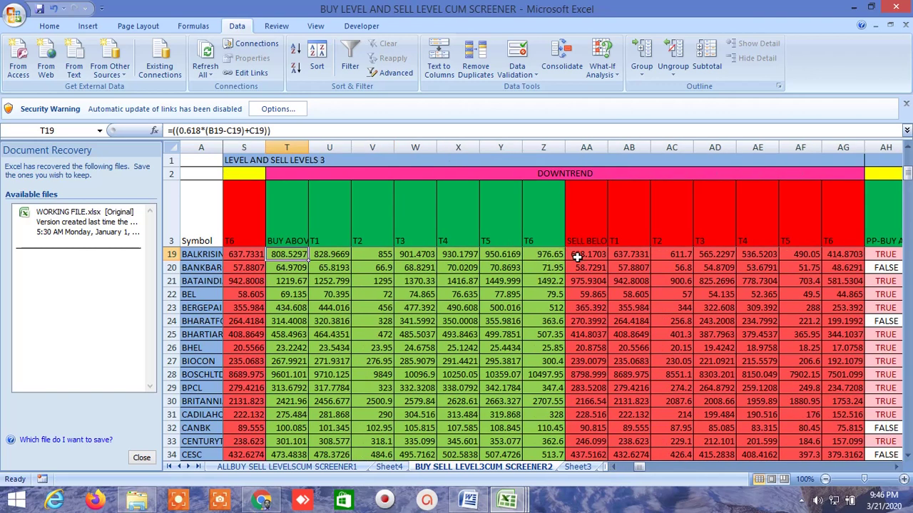
left_click(581, 254)
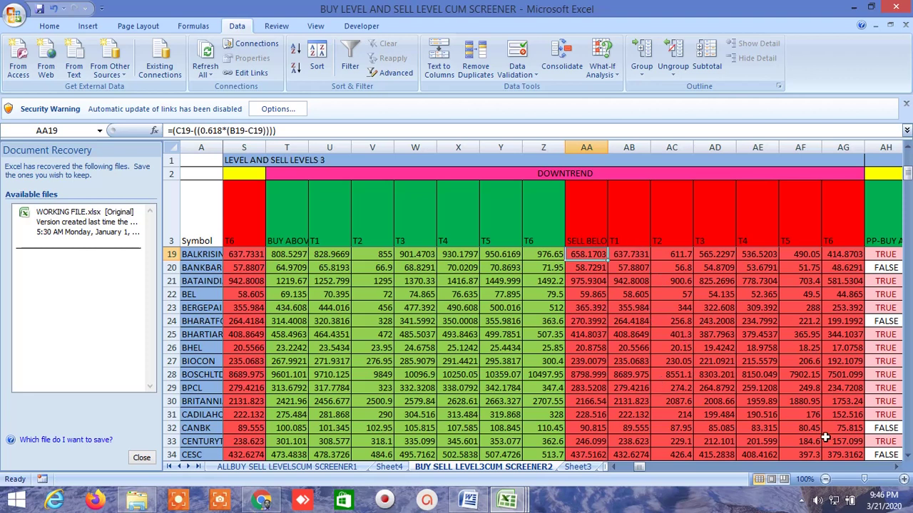
Go to the BUY LEVELS UPTREND columns and inspect the Buy Above condition formula in cell AI24.
left_click(896, 467)
left_click(897, 467)
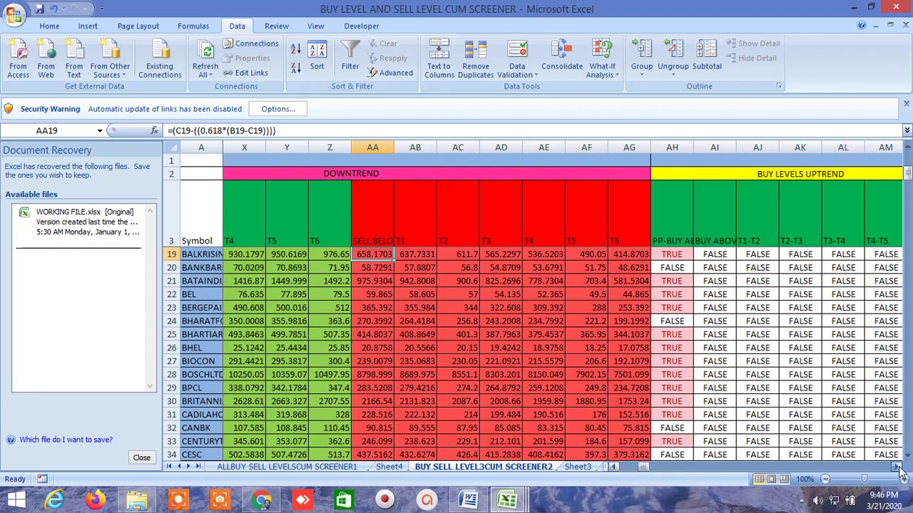
left_click(897, 467)
left_click(897, 467)
left_click(897, 467)
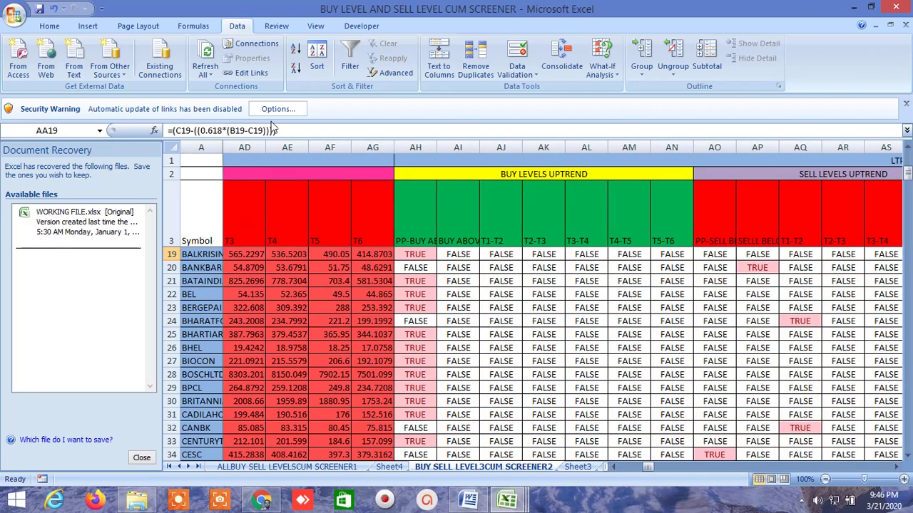
left_click(465, 321)
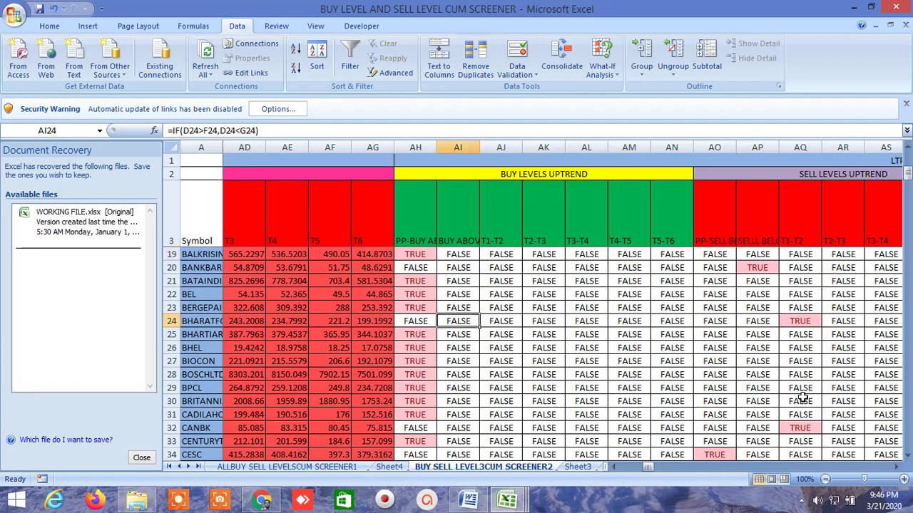
Review the SELL LEVELS UPTREND and BUY LEVELS DOWNTREND columns, then the MA, EMA and ROC columns further across the sheet.
mouse_move(900, 472)
left_click(898, 470)
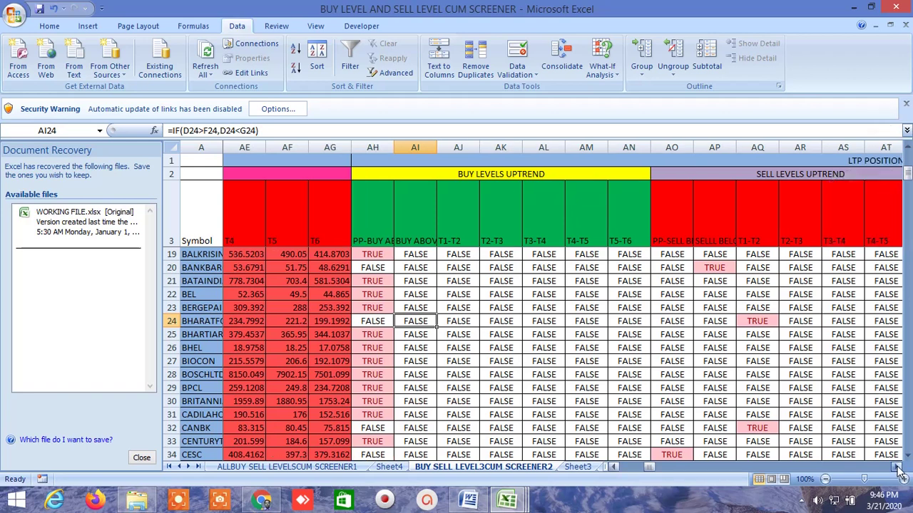
left_click(898, 471)
left_click(898, 470)
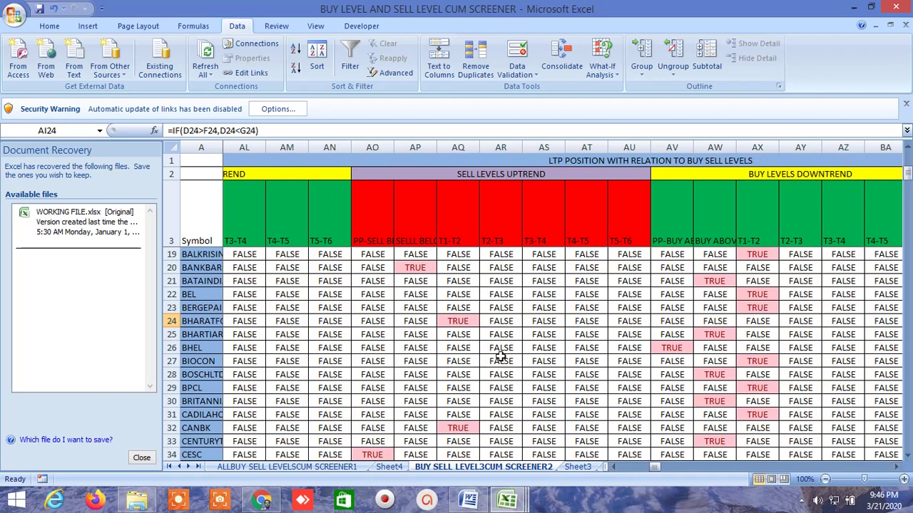
left_click(896, 471)
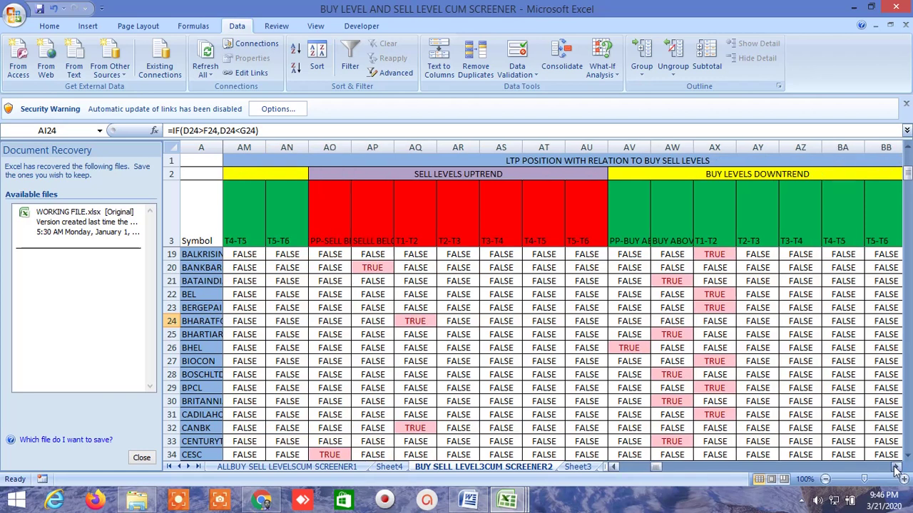
left_click_drag(896, 471, 896, 467)
left_click_drag(688, 467, 775, 467)
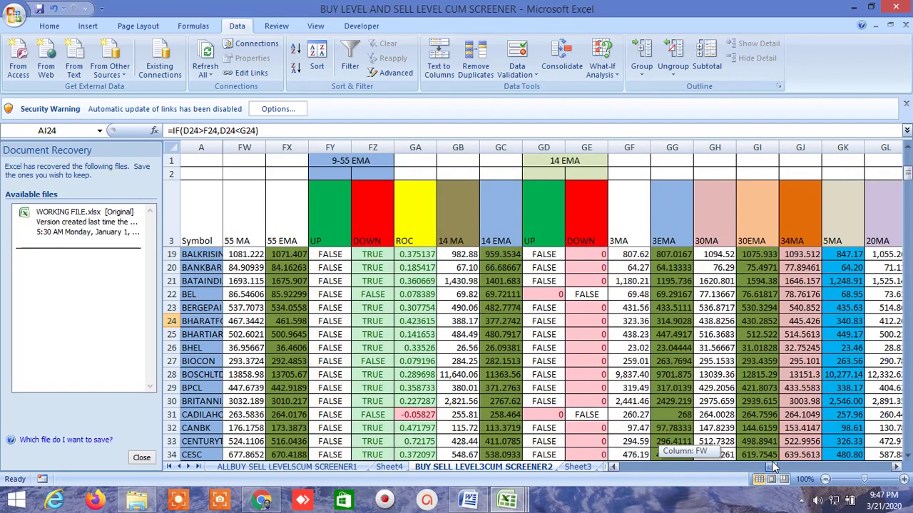
Go to the short-term EMA columns and examine them together with the LONG TERM EMA'S columns.
left_click_drag(774, 467, 809, 462)
left_click(266, 182)
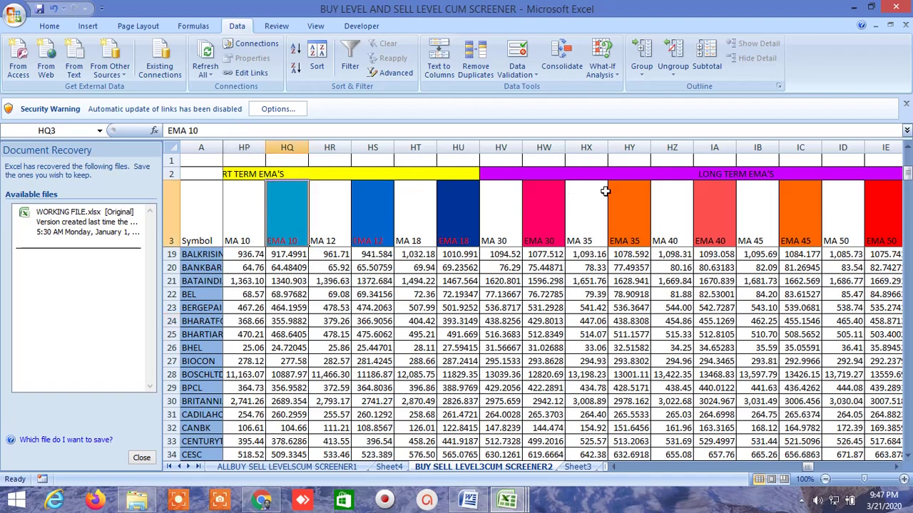
left_click(673, 177)
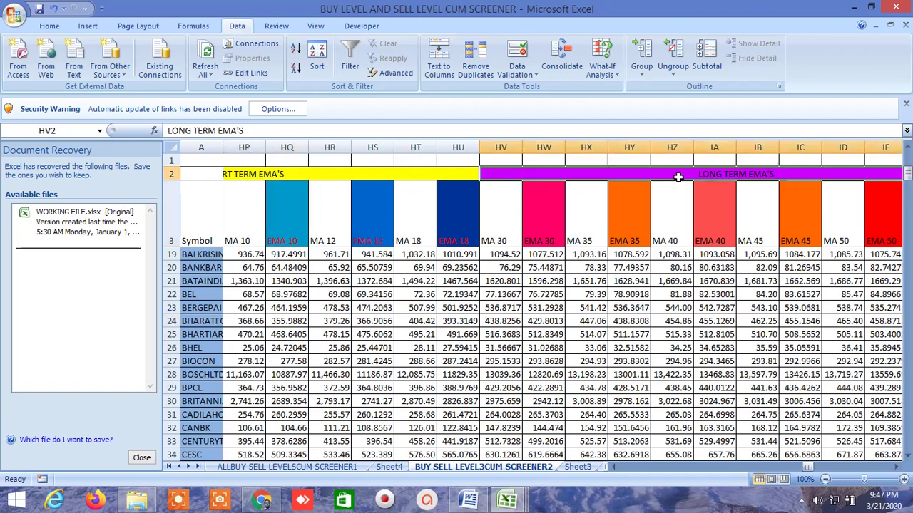
Review the average trend, strong trend and pull back buy and sell columns down the stock list.
left_click(896, 467)
left_click_drag(896, 468, 896, 468)
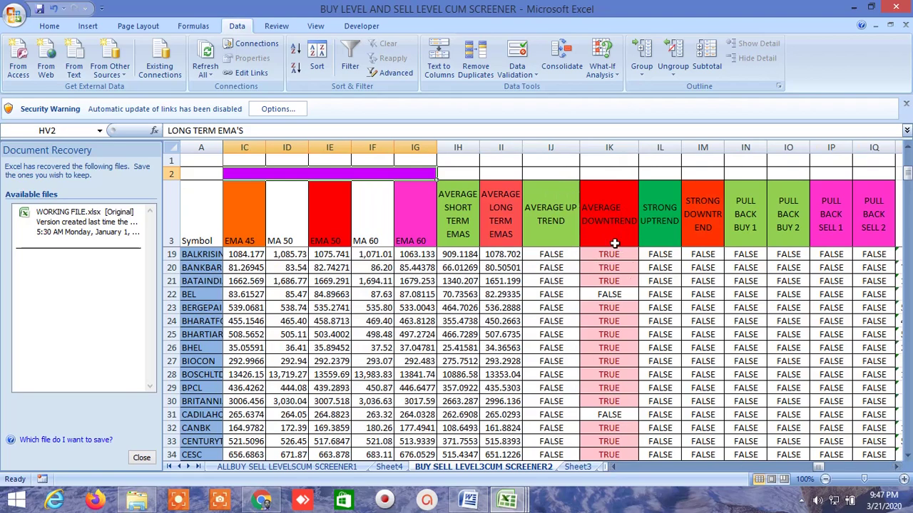
scroll(626, 335, "down", 16)
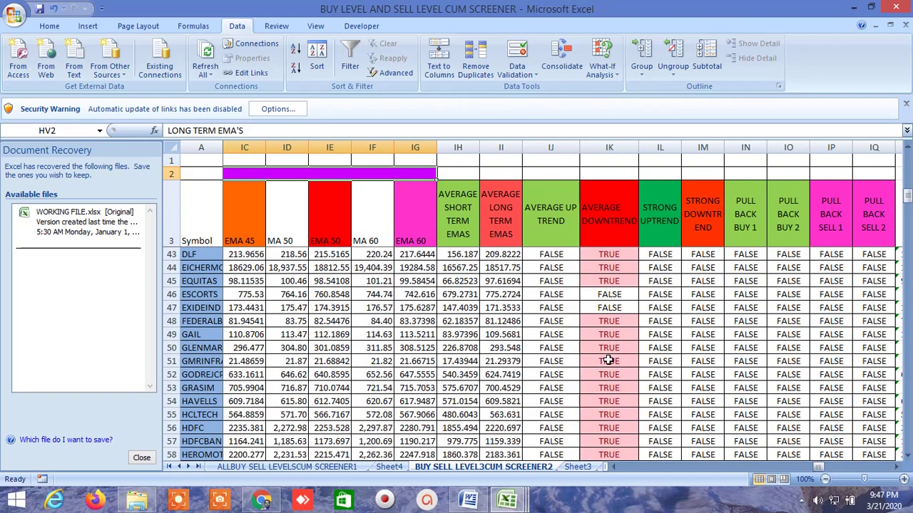
scroll(607, 361, "down", 7)
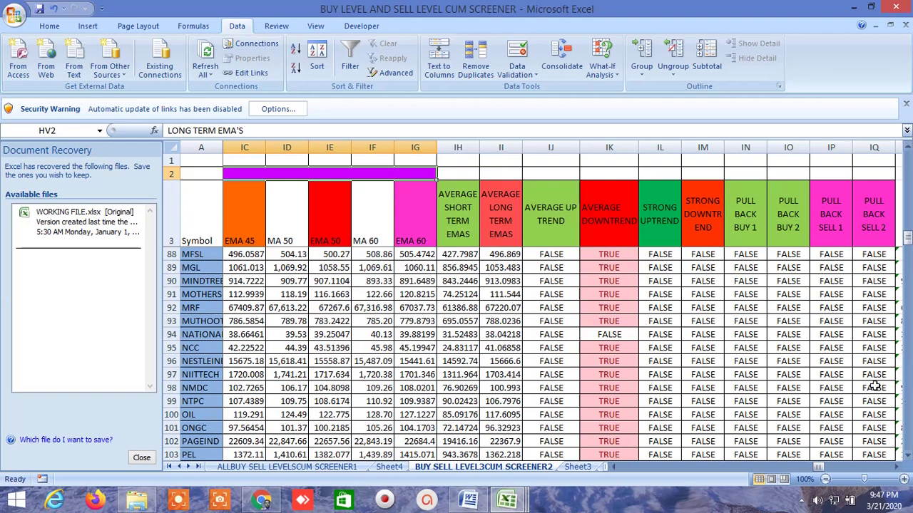
Look through the sheets up to INSIDE THE BAR WITH NR7 and view its 1 standard deviation Fibonacci levels from the first stock.
left_click(584, 470)
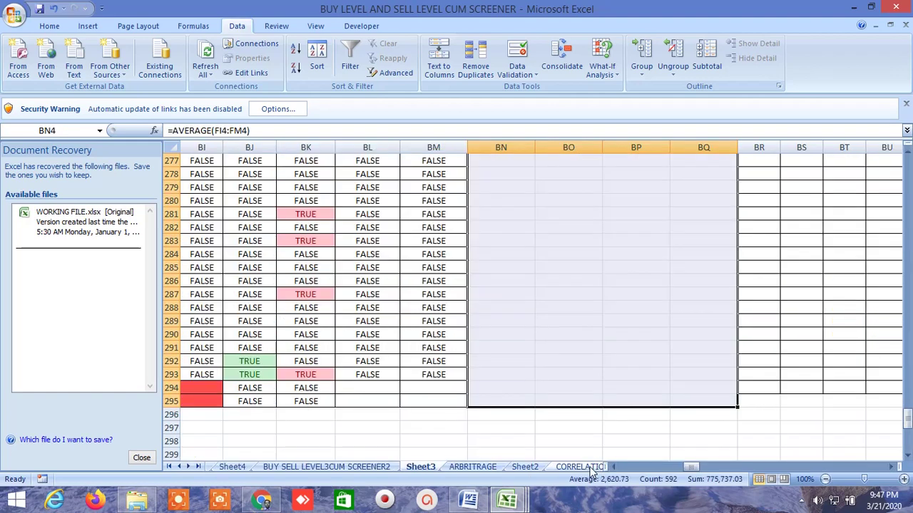
key("ctrl+Page_Down")
key("ctrl+Page_Down")
key("ctrl+Page_Down")
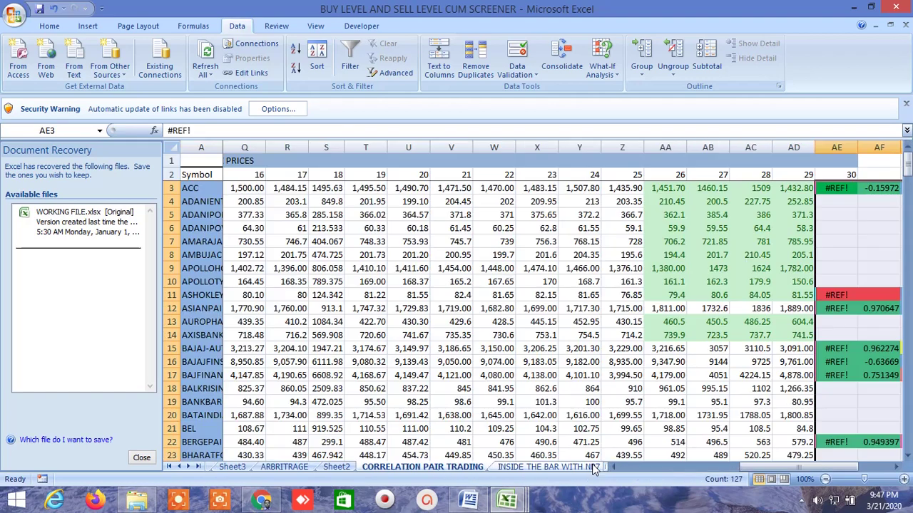
left_click(574, 466)
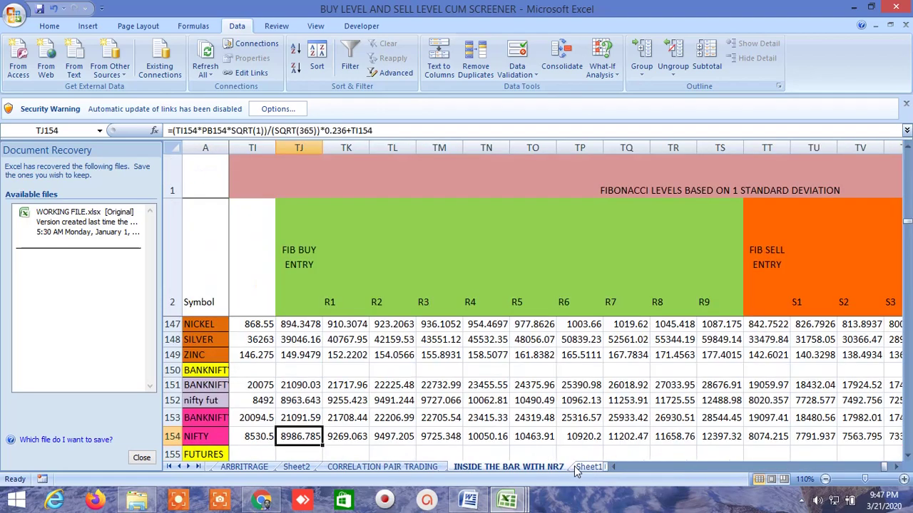
scroll(640, 330, "up", 5)
scroll(640, 330, "up", 20)
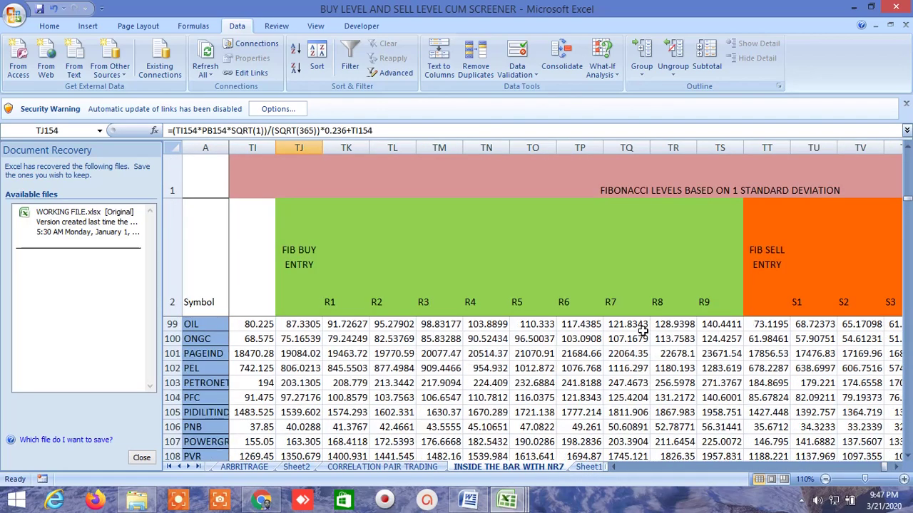
scroll(640, 328, "up", 3)
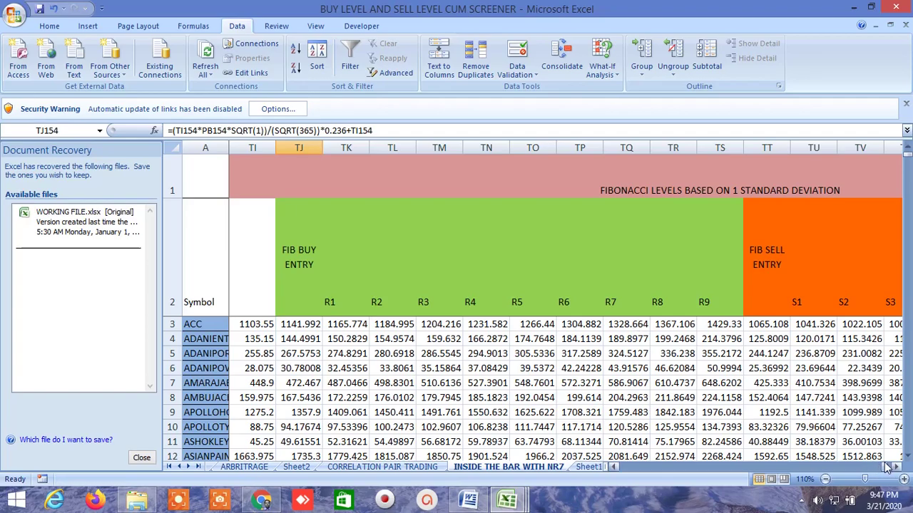
Review the candlestick pattern columns, then the 15-day Fibonacci levels and the LTP position columns for 15 days.
left_click_drag(887, 467, 652, 470)
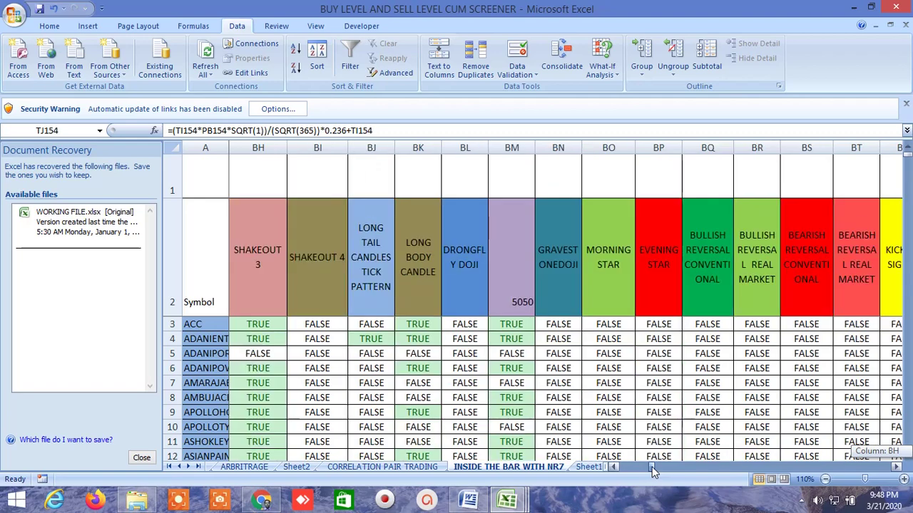
left_click_drag(651, 467, 765, 468)
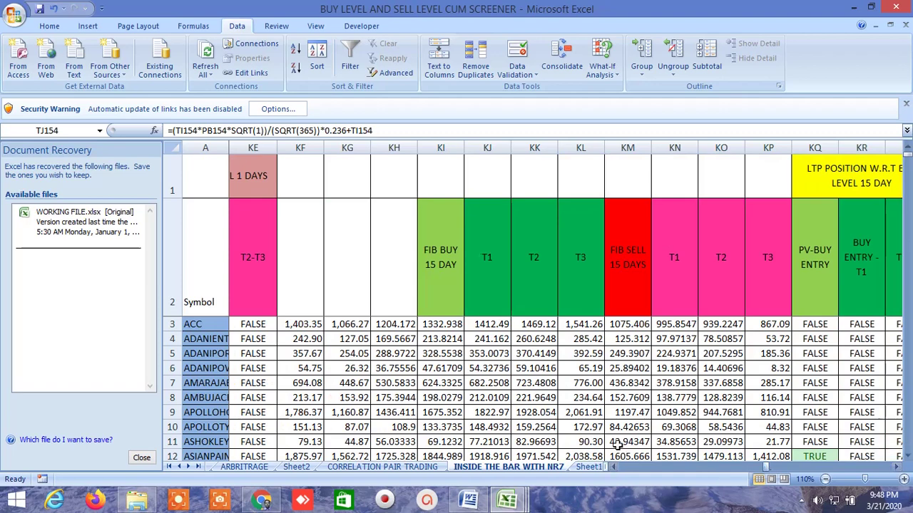
left_click_drag(897, 467, 897, 467)
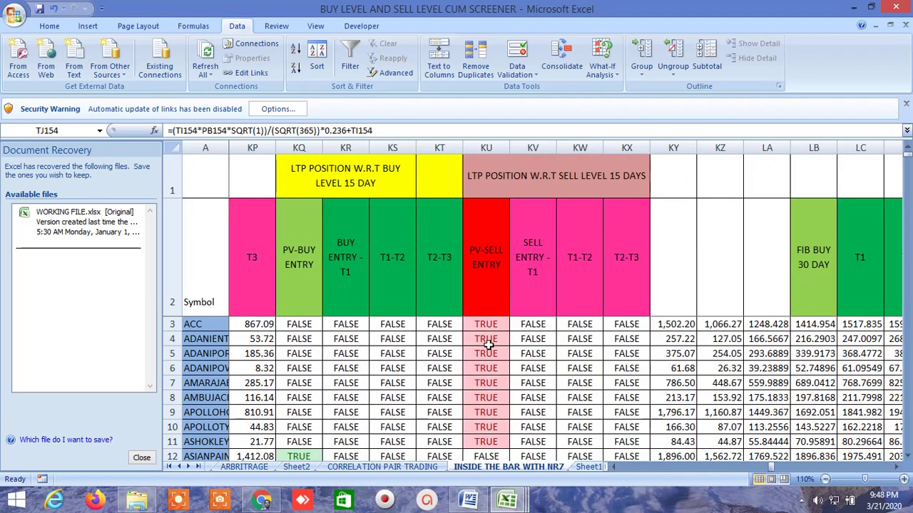
Inspect the 15-day PV-SELL ENTRY condition formula in cell KU12 and look over the neighbouring stock rows.
scroll(487, 345, "down", 2)
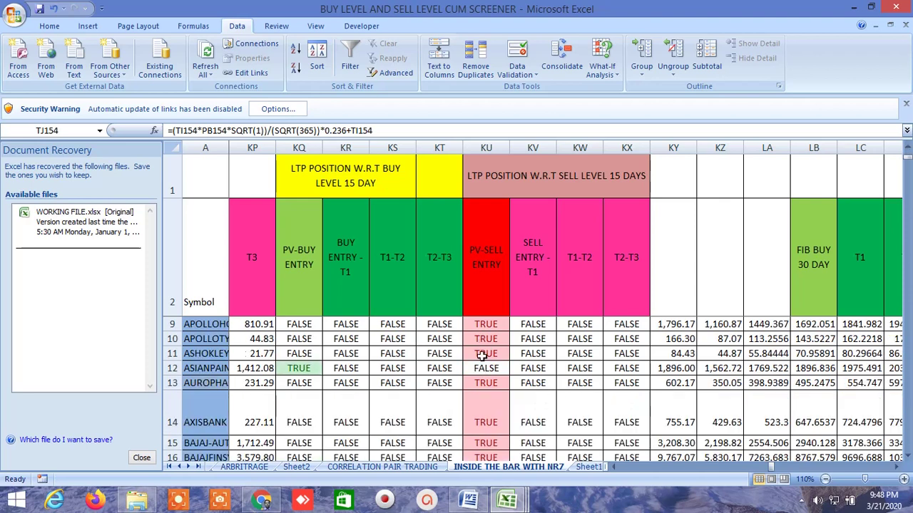
left_click(481, 368)
right_click(480, 369)
left_click(403, 369)
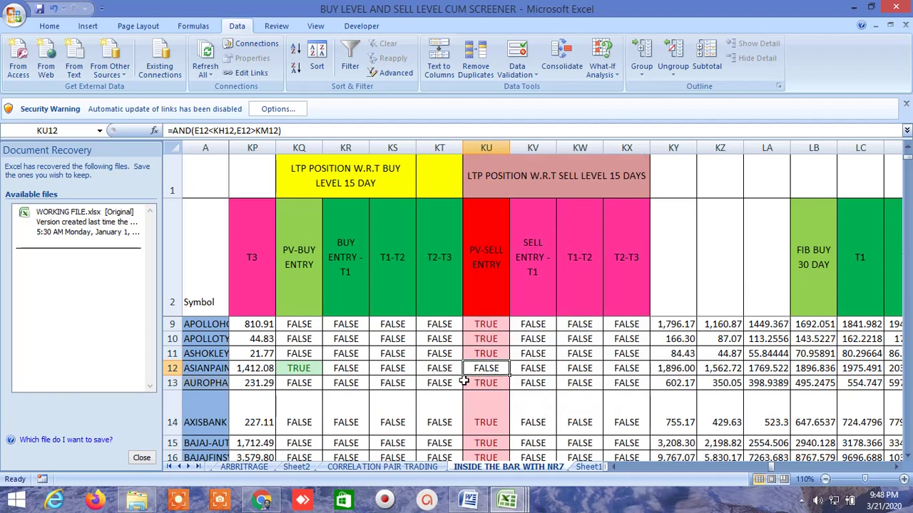
scroll(470, 381, "up", 2)
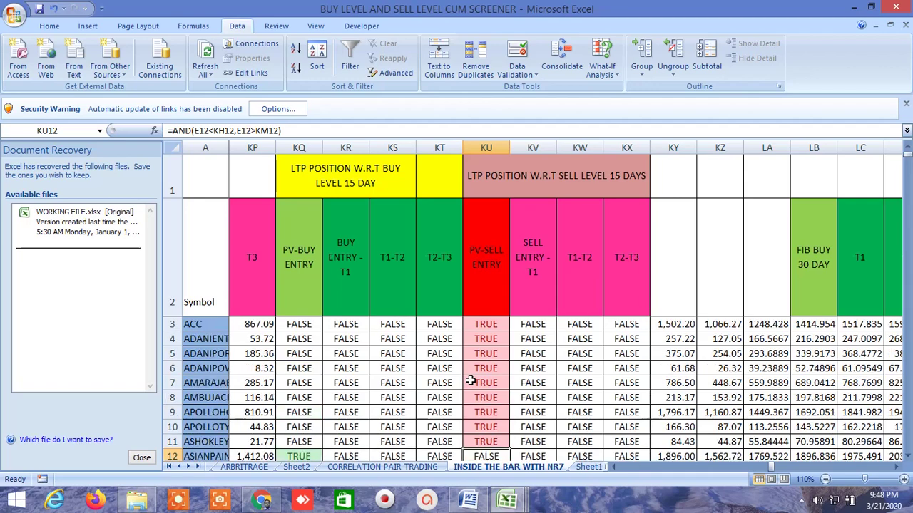
scroll(470, 381, "down", 4)
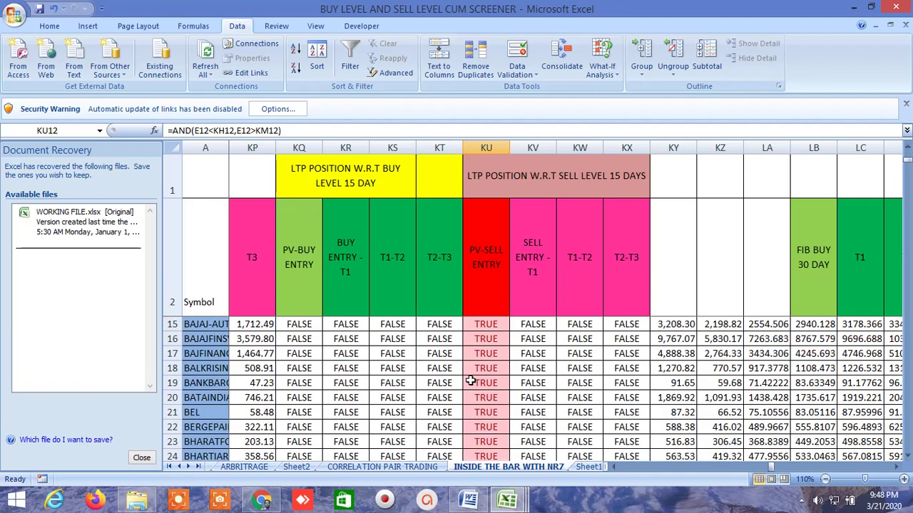
Review the 30-day Fibonacci buy and sell levels and the 30-day LTP position columns.
left_click(896, 467)
left_click(896, 467)
left_click(897, 467)
left_click(896, 467)
left_click(896, 467)
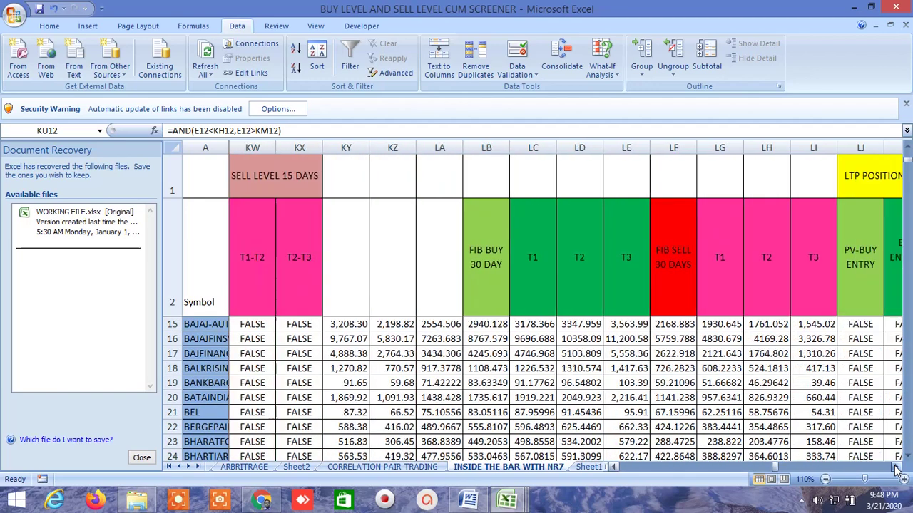
left_click(897, 467)
left_click(896, 467)
left_click(896, 467)
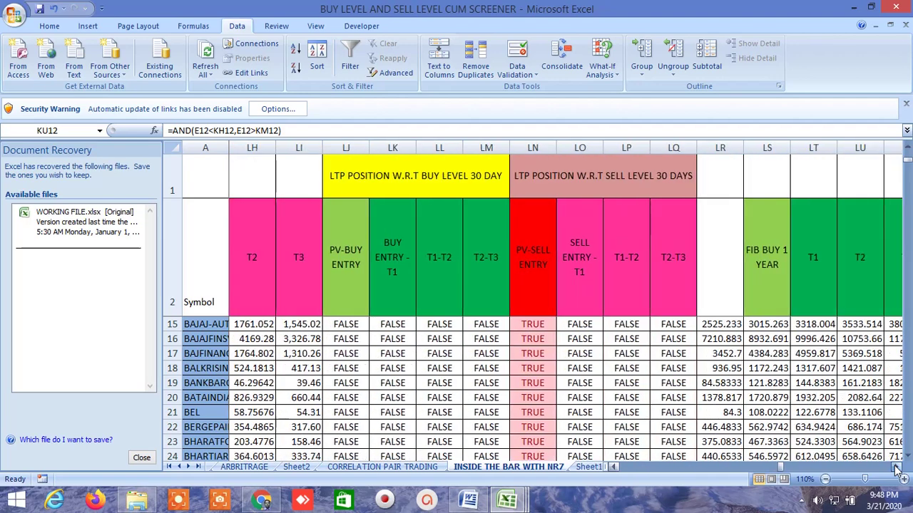
Review the 1-year Fibonacci buy and sell levels and the 1-year LTP position columns across several stocks.
left_click(896, 467)
left_click(896, 467)
left_click(896, 467)
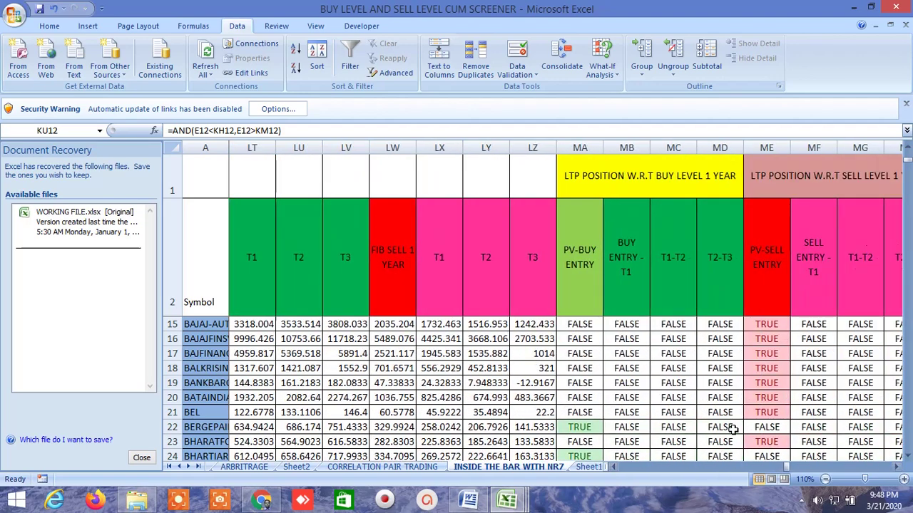
scroll(593, 420, "down", 2)
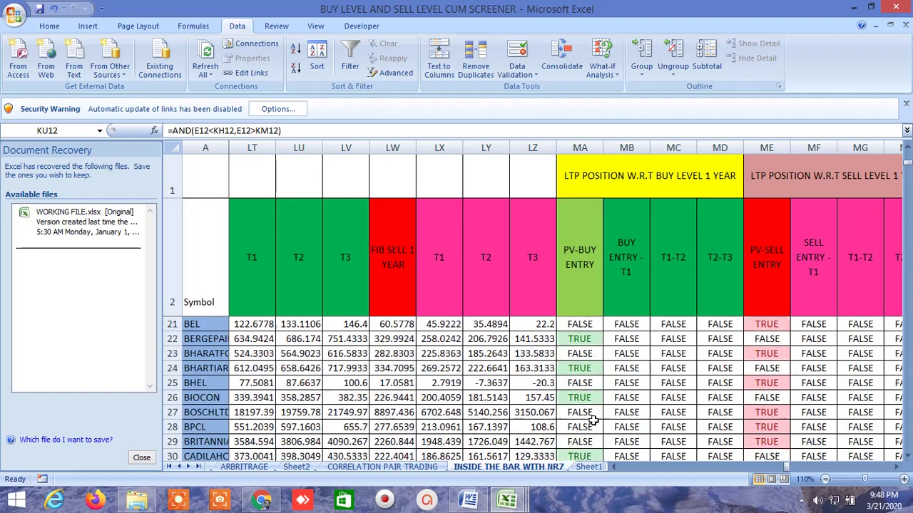
scroll(590, 406, "up", 6)
left_click(896, 467)
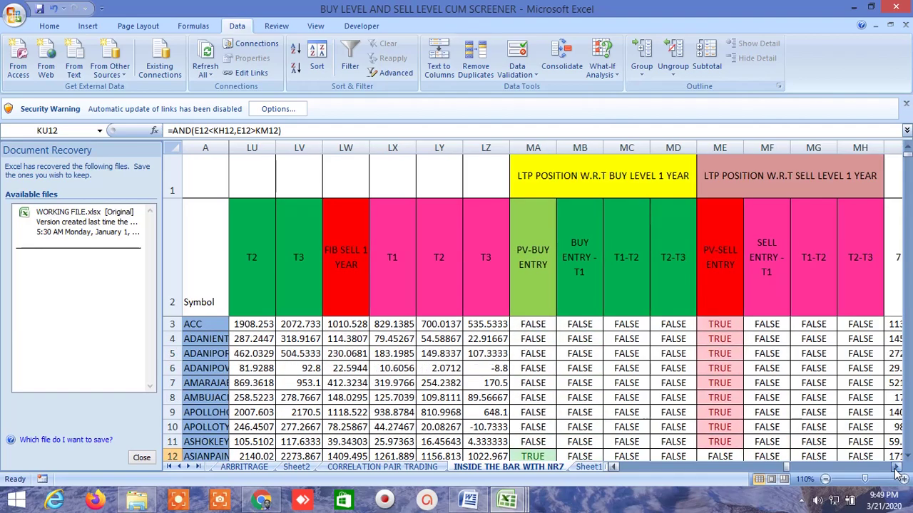
Examine the close versus pivot point conditions, the CPR 7 DAYS columns and the 3-day pivot point and CPR columns.
left_click(896, 467)
left_click(896, 467)
left_click(896, 467)
left_click(896, 467)
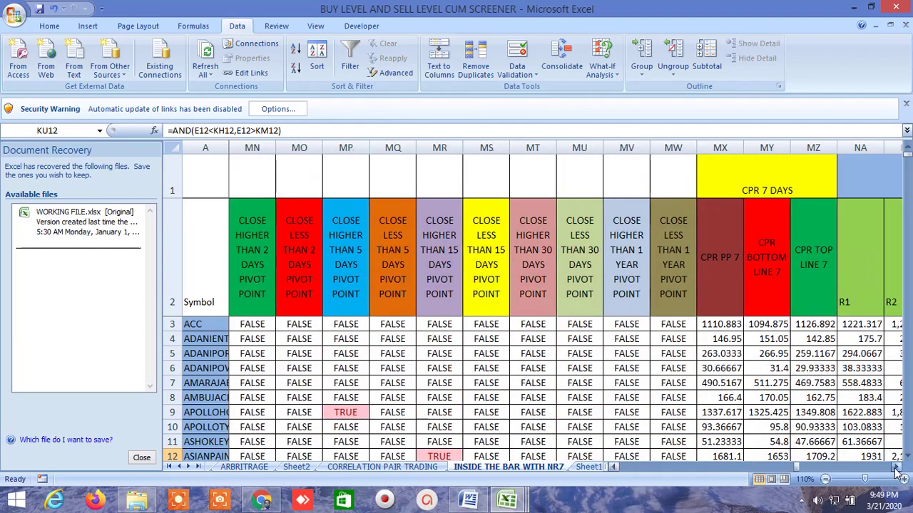
left_click(896, 467)
left_click(897, 467)
left_click(896, 467)
left_click(896, 467)
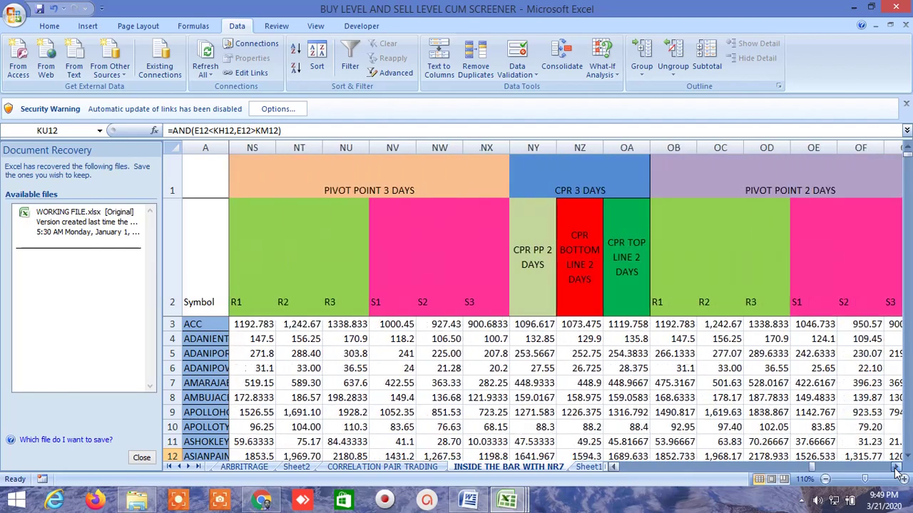
Examine the 2-day pivot points, the 1-day CPR and pivot points, and the columns for stocks between CPR and R1 or S1.
left_click(896, 467)
left_click(896, 467)
left_click(896, 467)
left_click(896, 467)
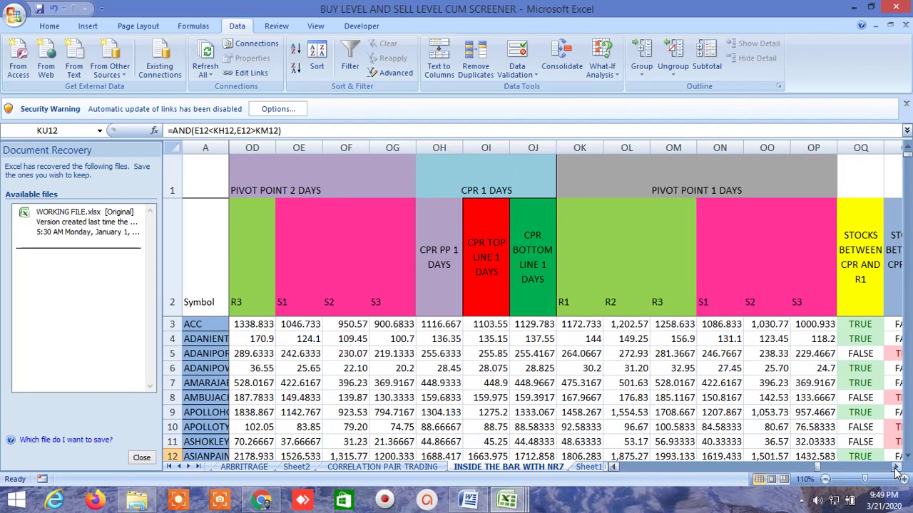
left_click(897, 467)
left_click(897, 467)
left_click(896, 467)
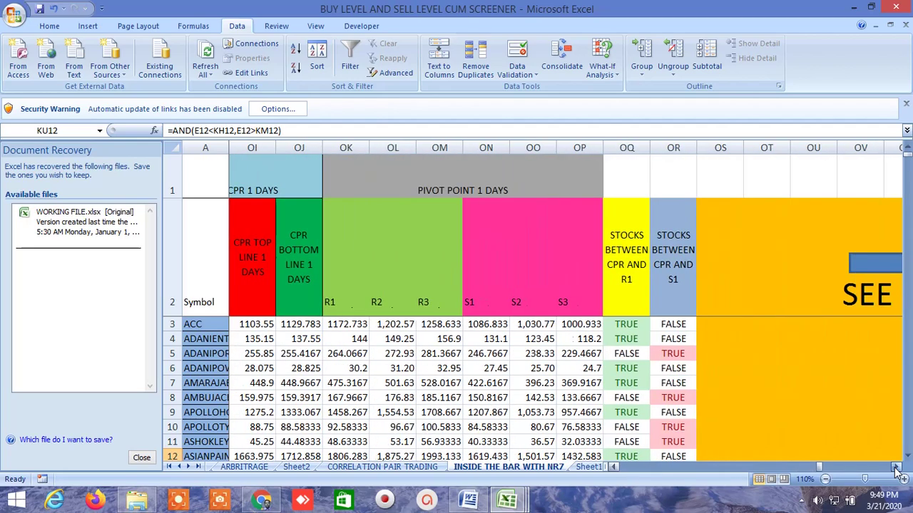
Go past the SEE NEXT SECTION divider and review the daily volatility Fibonacci buy entry and R1 to R9 levels.
left_click(896, 467)
left_click(896, 467)
left_click(896, 467)
left_click(896, 467)
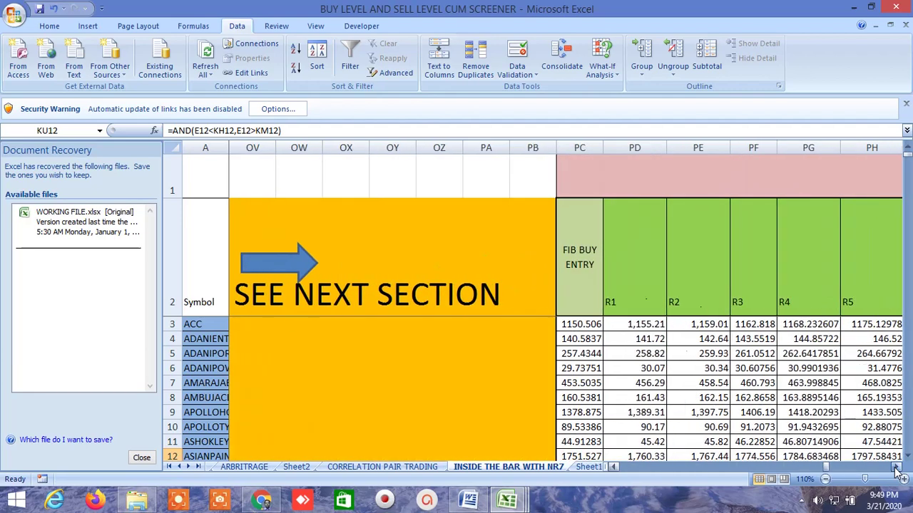
left_click(896, 467)
left_click(897, 466)
left_click(896, 467)
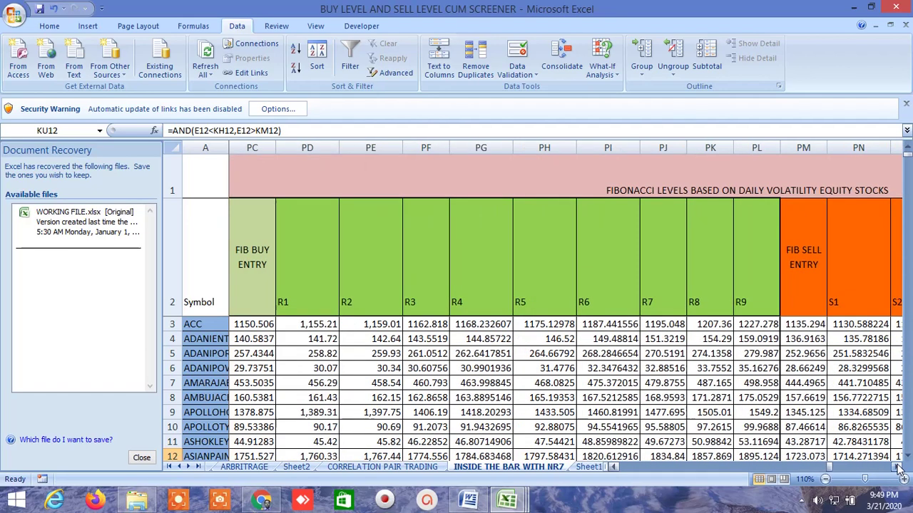
left_click(896, 467)
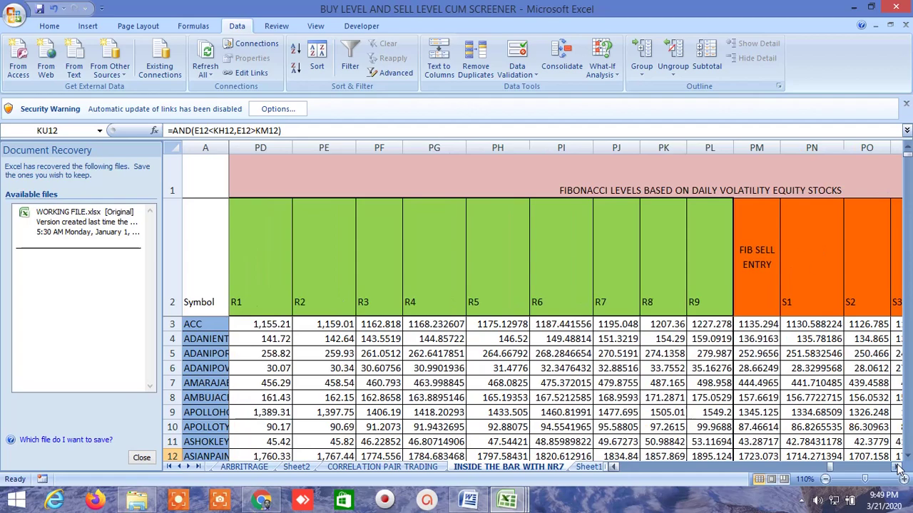
Review the daily volatility sell levels S2 to S9 and the following resistance columns with BUY ENTRY R3 and STRONG RESISTANCE R6.
left_click(896, 467)
left_click(896, 467)
left_click(896, 467)
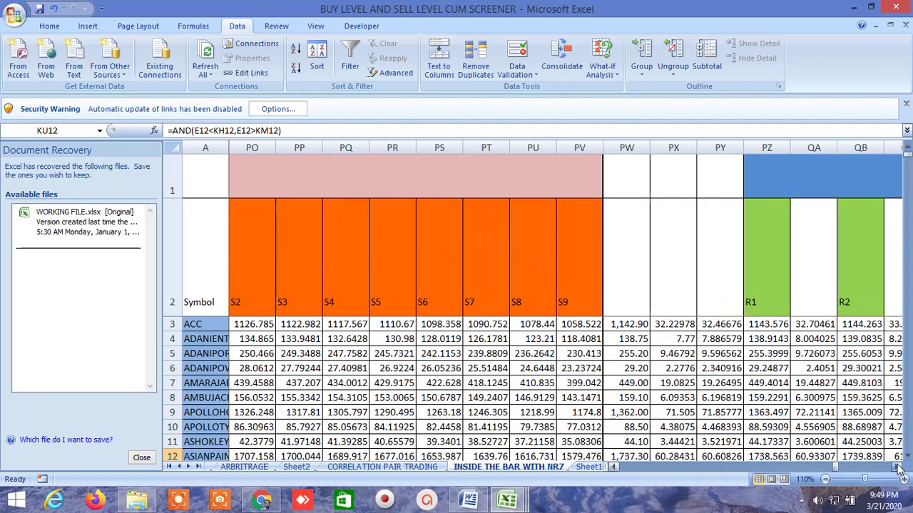
left_click(896, 467)
left_click(896, 467)
left_click(897, 467)
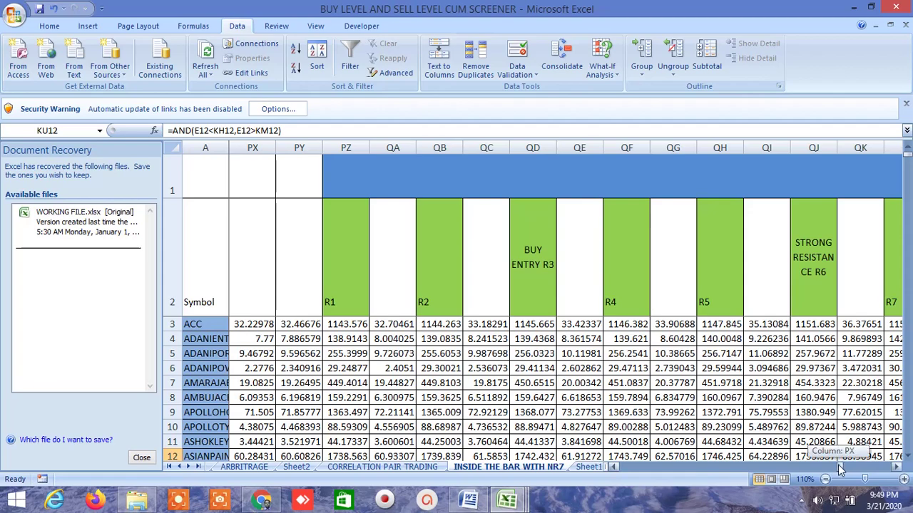
Return to the daily volatility Fibonacci levels and examine them down the stock, commodity and index rows.
left_click_drag(840, 468, 830, 476)
scroll(556, 373, "down", 4)
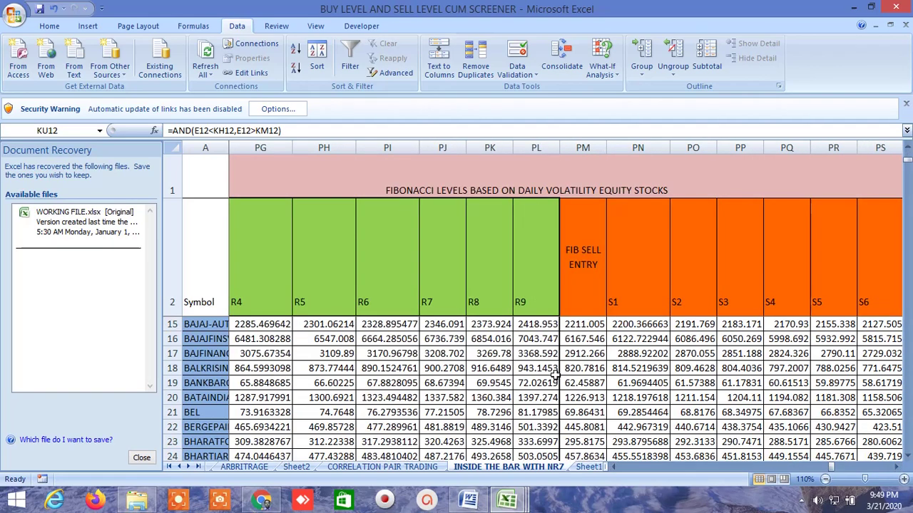
scroll(555, 372, "down", 20)
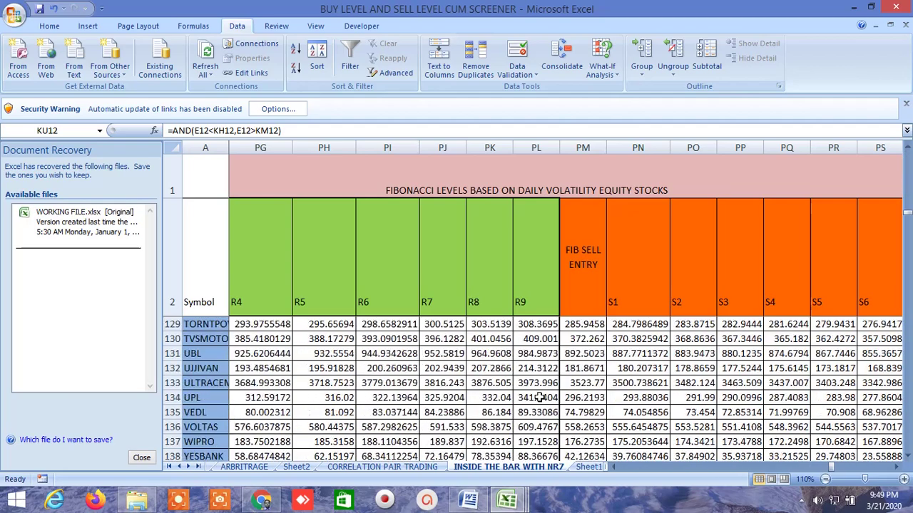
scroll(540, 398, "down", 5)
scroll(541, 397, "up", 2)
scroll(541, 398, "down", 6)
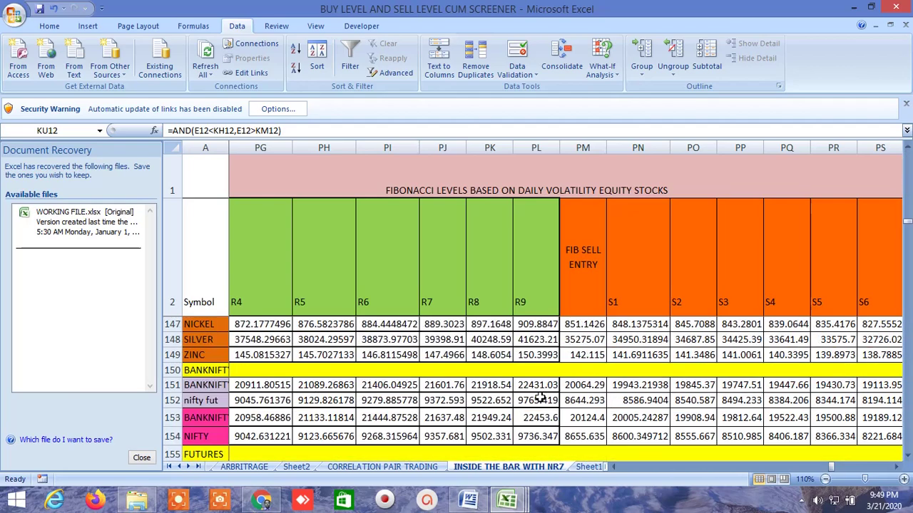
scroll(540, 398, "down", 1)
scroll(546, 394, "up", 20)
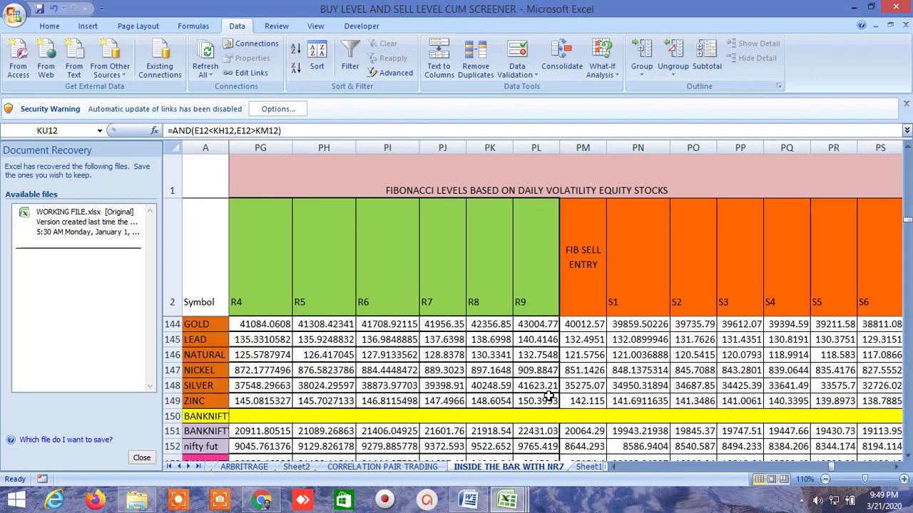
Return to the first stock row and read the heading of the blue section following the daily volatility sell levels.
scroll(553, 390, "up", 20)
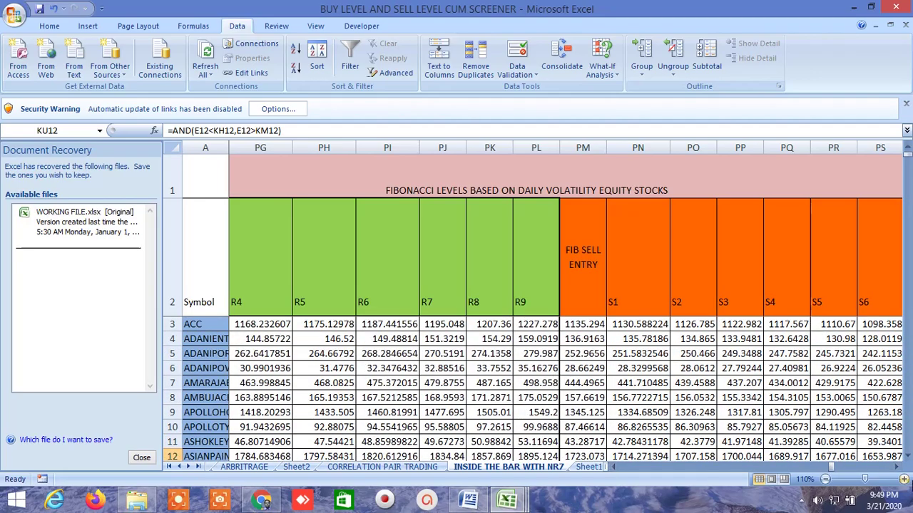
left_click(897, 467)
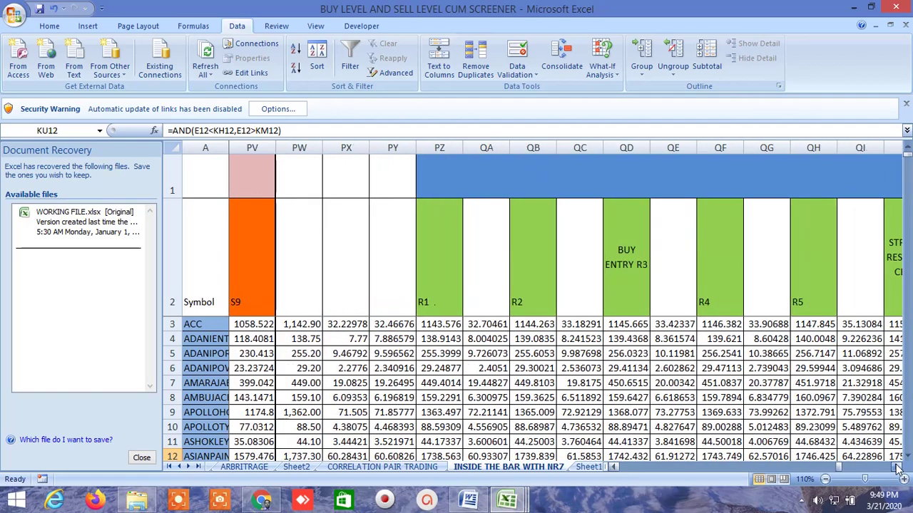
left_click(897, 467)
left_click(897, 466)
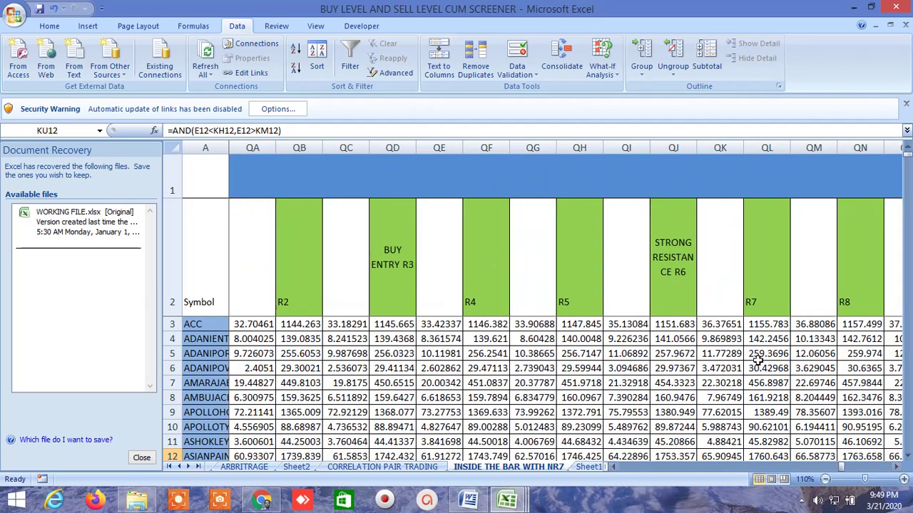
left_click(582, 175)
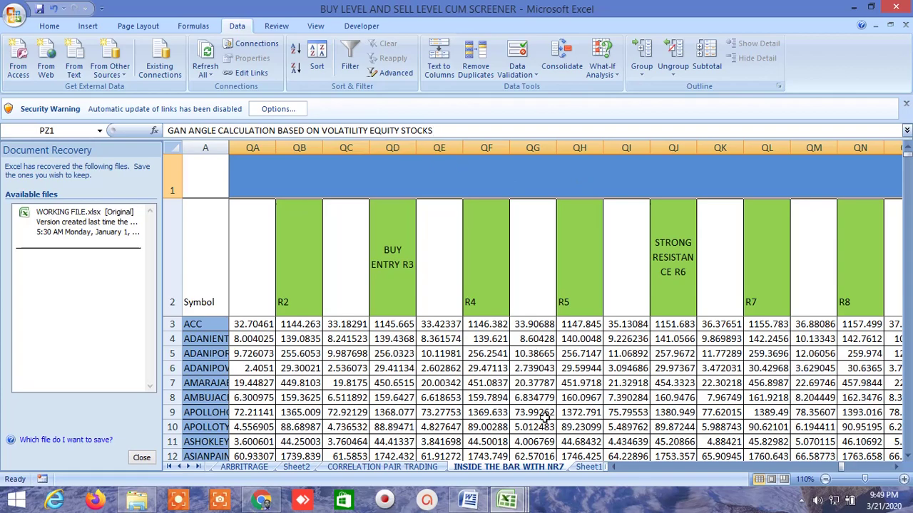
Examine the Gann angle resistance levels down the stock and commodity rows and return to the first stock.
scroll(545, 418, "down", 20)
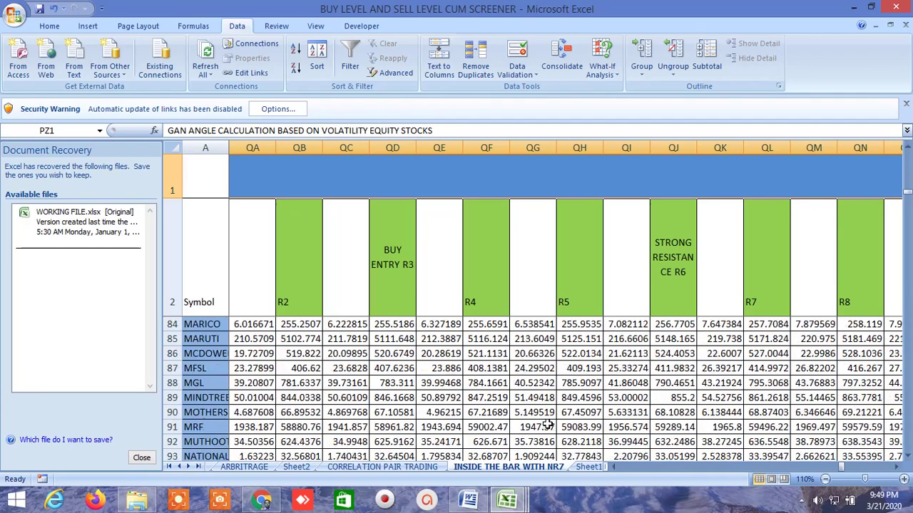
scroll(548, 424, "down", 20)
scroll(547, 424, "up", 3)
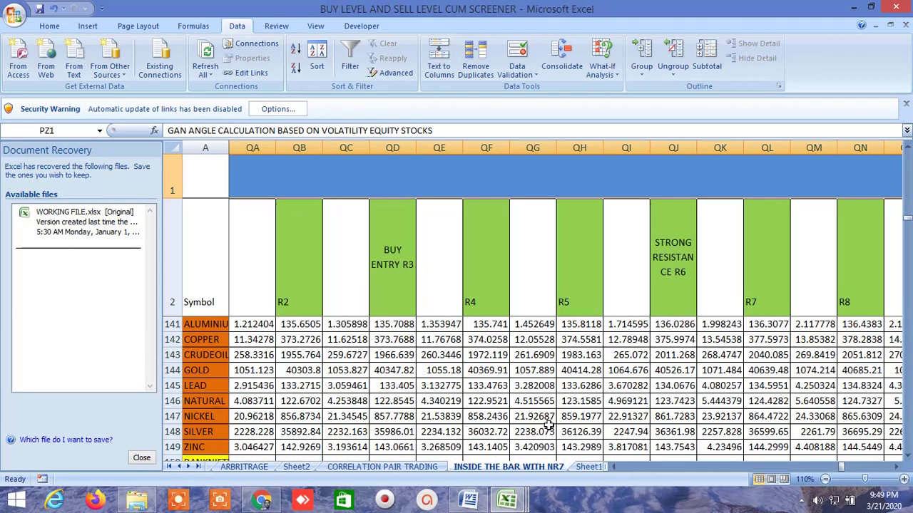
scroll(547, 424, "up", 20)
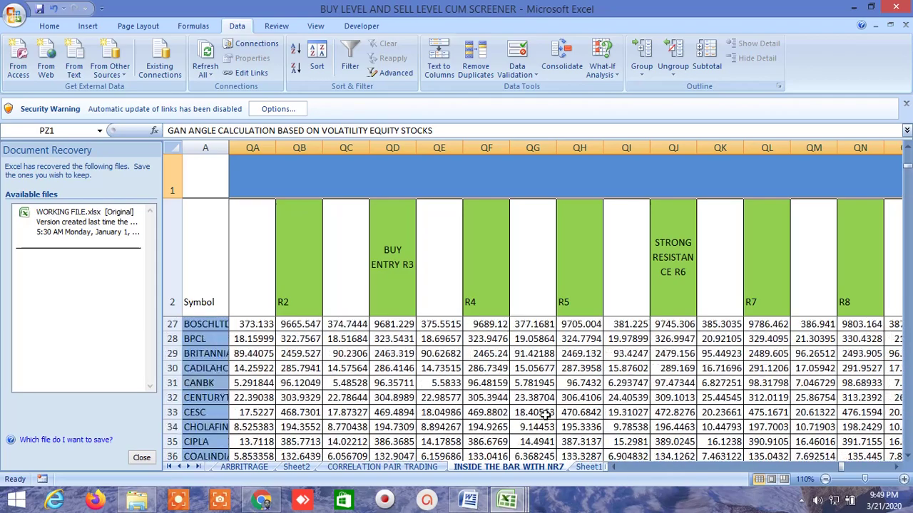
scroll(545, 415, "up", 8)
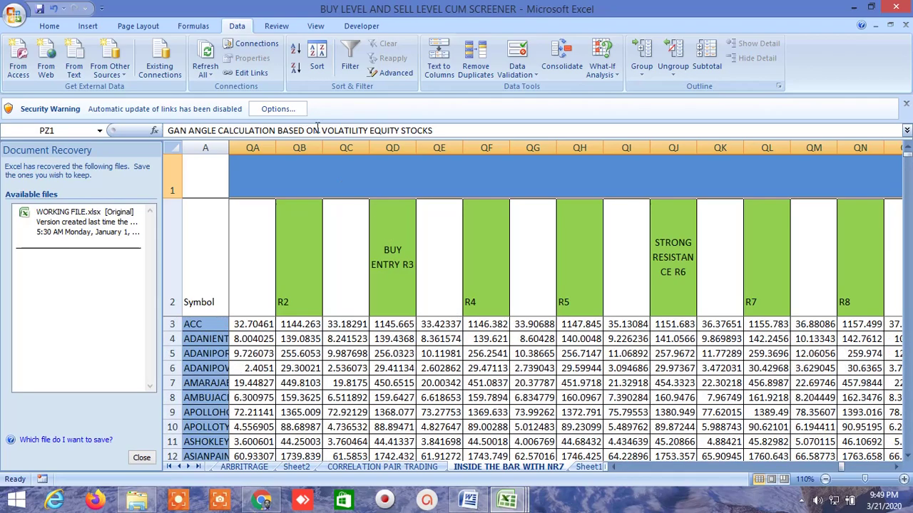
Review the Gann angle levels R10 and R11 and the sell levels S1 to S11, including SELL ENTRY S3 and STRONG SUPPORT S6.
left_click(897, 466)
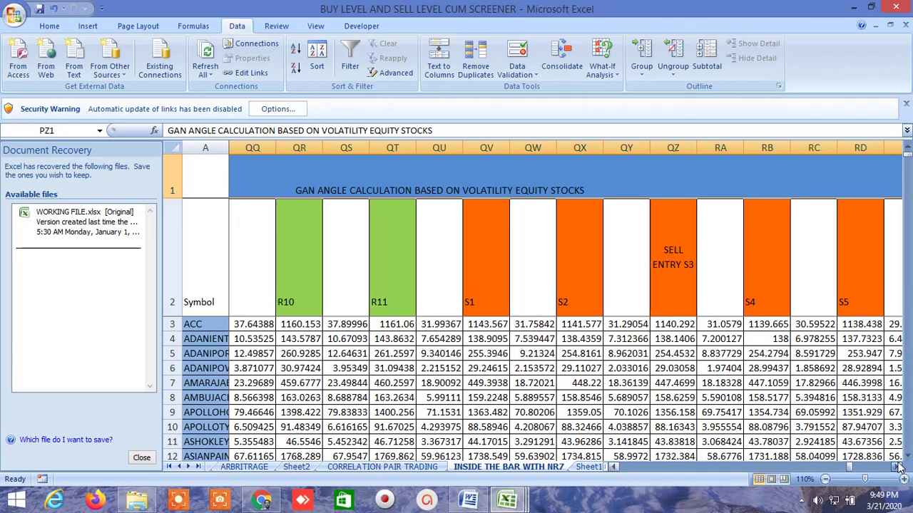
left_click(897, 466)
left_click(897, 466)
left_click(897, 466)
left_click(897, 467)
left_click(897, 467)
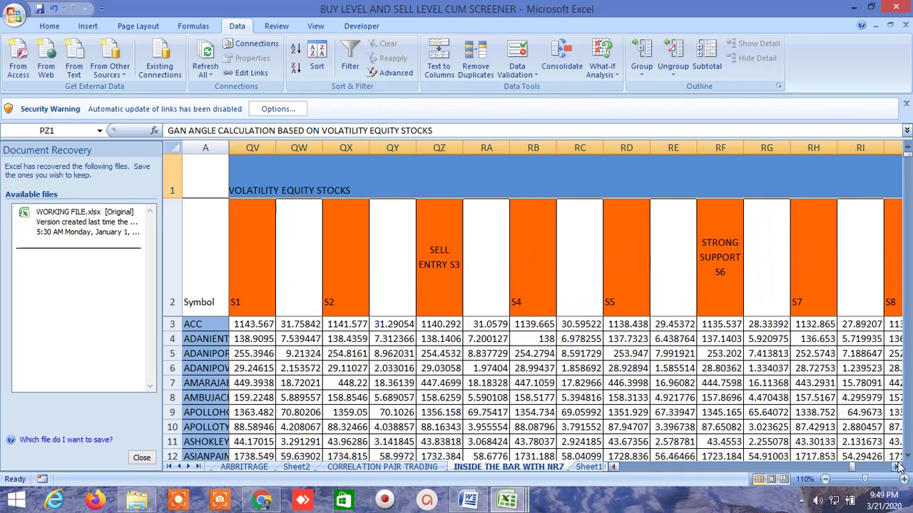
left_click(897, 466)
left_click(896, 466)
left_click(897, 466)
left_click(897, 466)
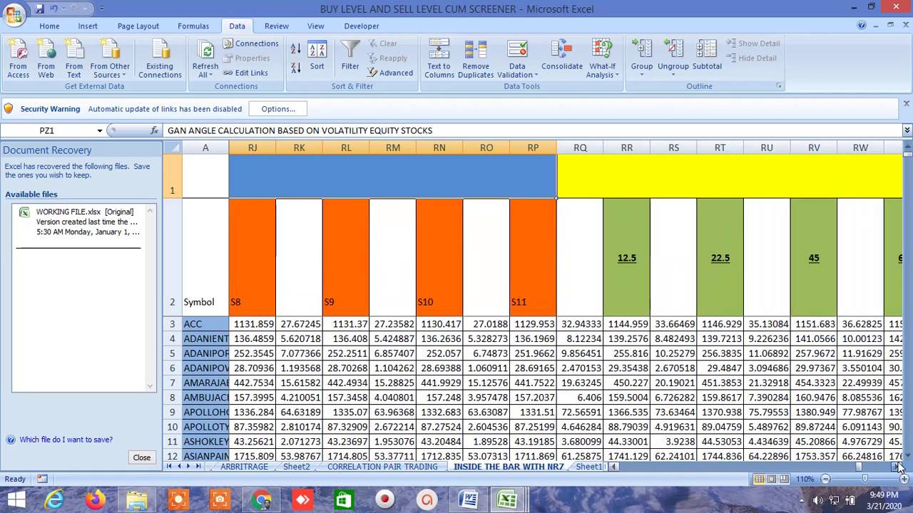
Go past S11 and read the heading of the yellow section that starts with the 12.5 degree column.
left_click(897, 467)
left_click(897, 466)
left_click(897, 466)
left_click(897, 466)
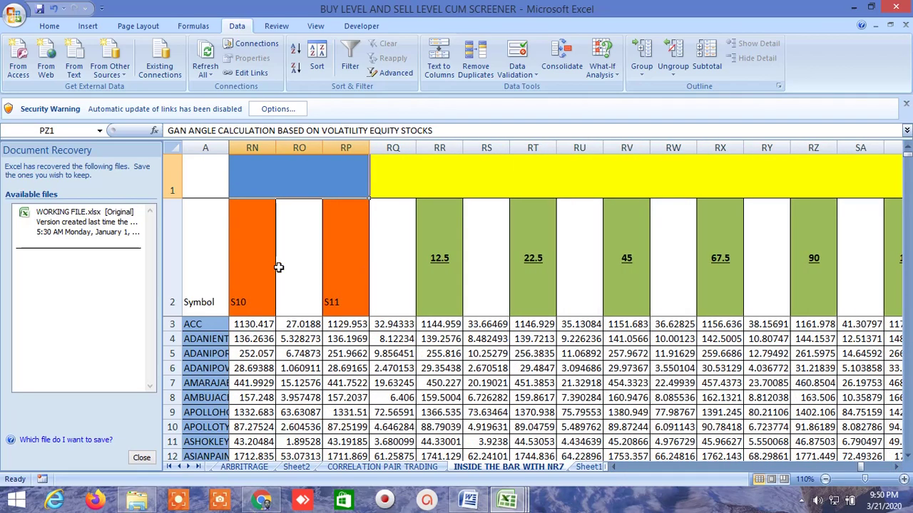
left_click(504, 177)
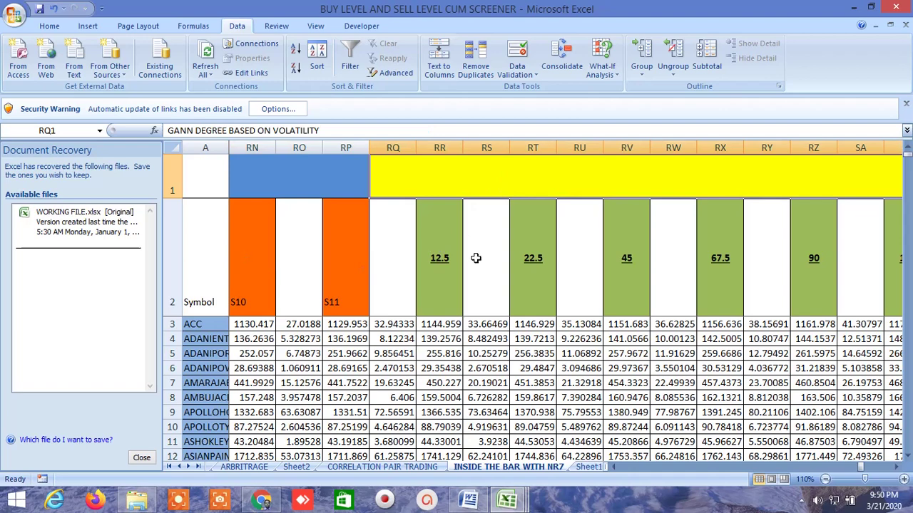
Review the green Gann degree levels based on volatility from 12.5 to 360.
left_click(897, 466)
left_click(897, 466)
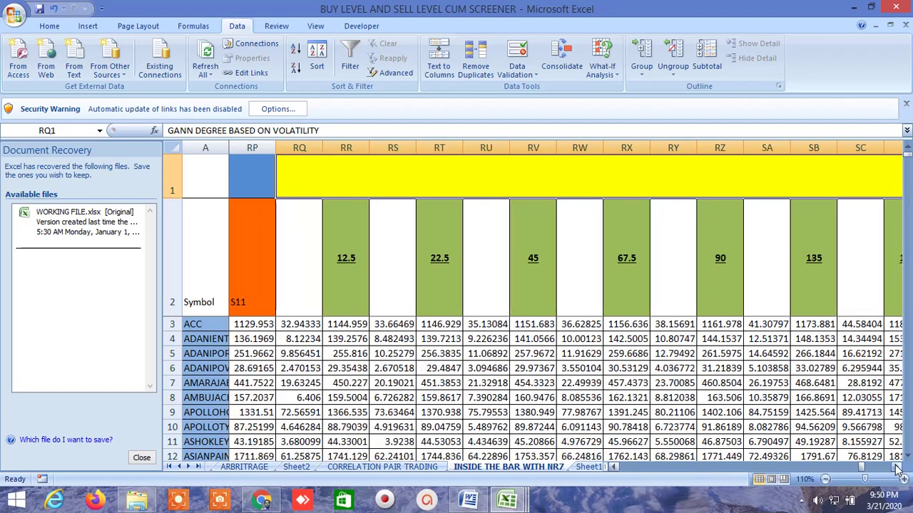
left_click(897, 466)
left_click(897, 466)
left_click(897, 467)
left_click(897, 466)
left_click(897, 466)
left_click(896, 466)
left_click(897, 467)
left_click(897, 466)
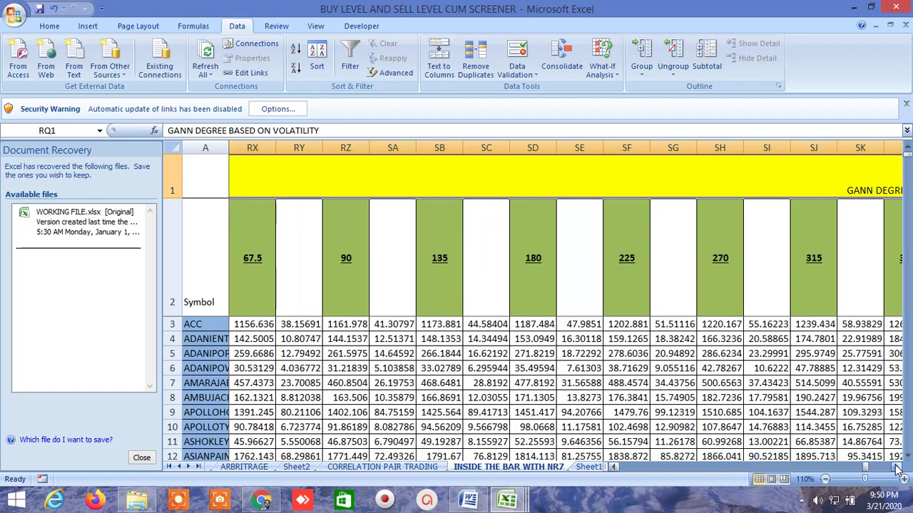
left_click(897, 466)
left_click(897, 466)
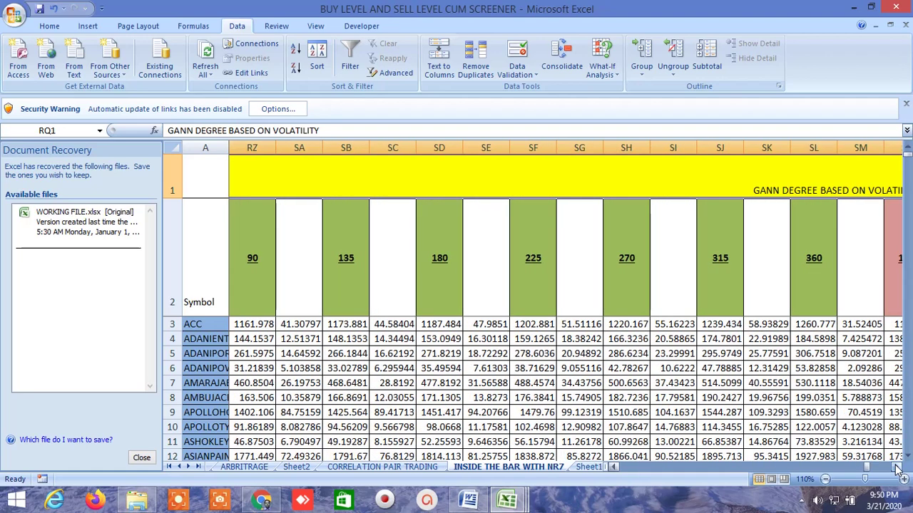
Continue to the red Gann degree columns and review the levels from 12.5 to 135.
left_click(897, 466)
left_click(897, 466)
left_click(896, 466)
left_click(896, 466)
left_click(897, 466)
left_click(897, 466)
left_click(897, 466)
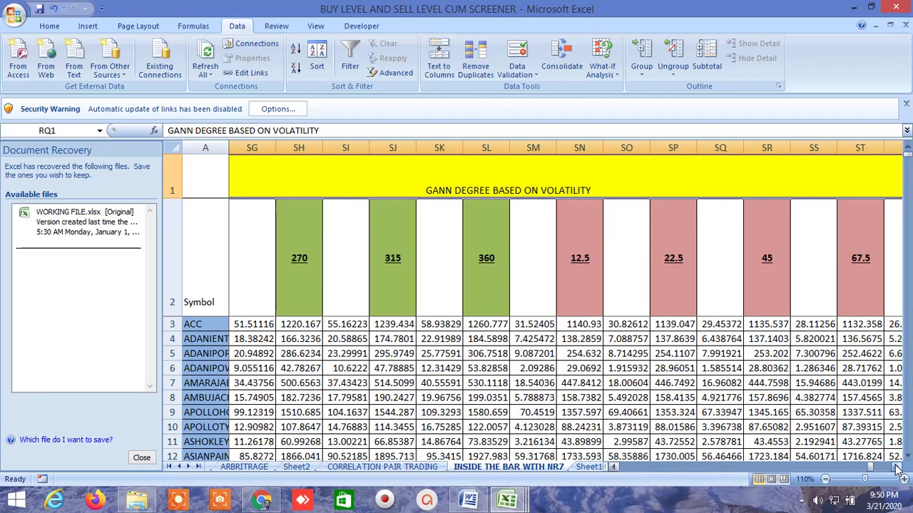
left_click(897, 467)
left_click(897, 466)
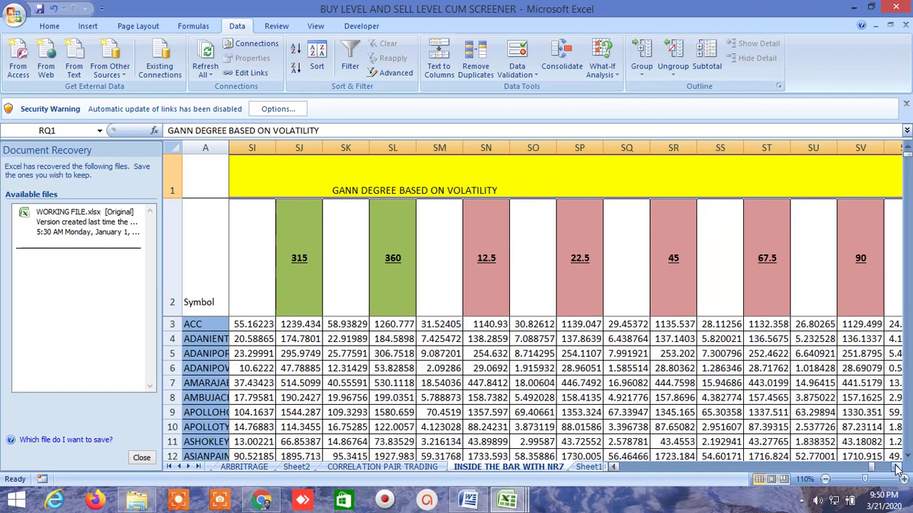
left_click(897, 466)
left_click(897, 467)
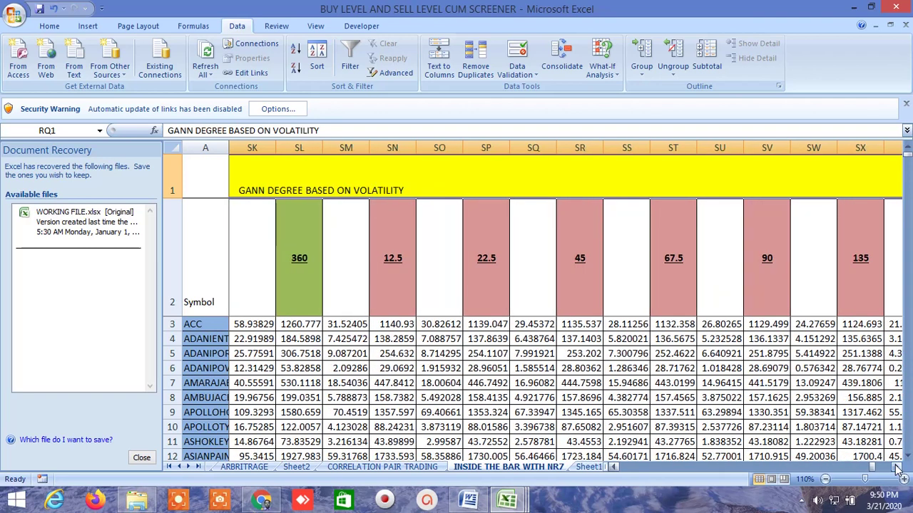
left_click(897, 466)
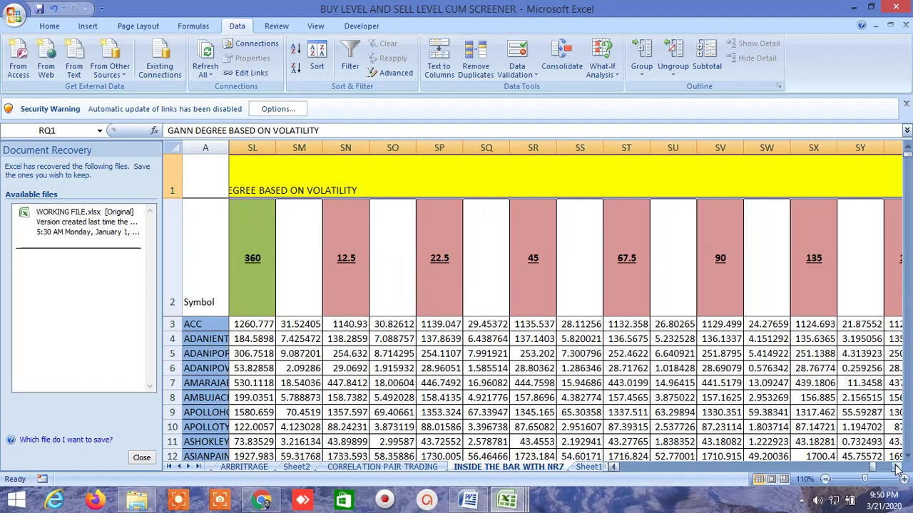
left_click(896, 466)
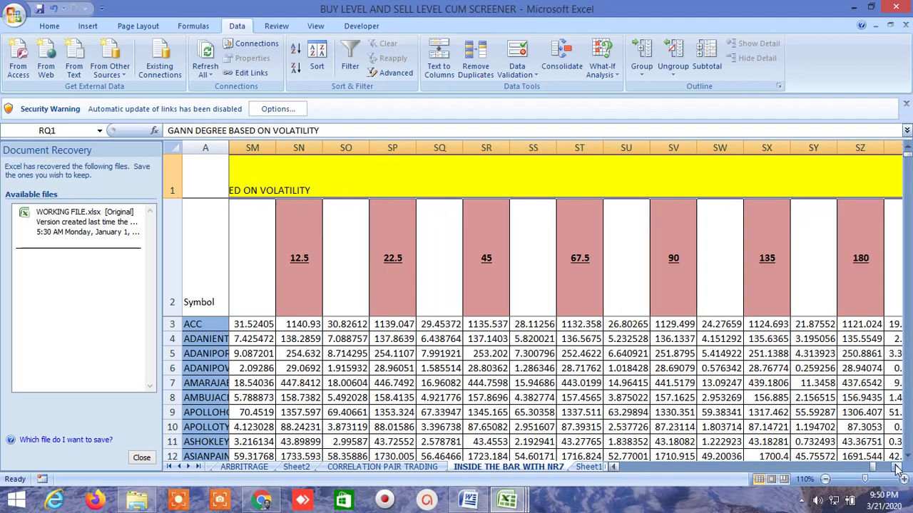
Review the remaining red Gann degree levels from 180 to 360, up to the end of the yellow section.
left_click(897, 466)
left_click(897, 466)
left_click(897, 466)
left_click(897, 467)
left_click(897, 466)
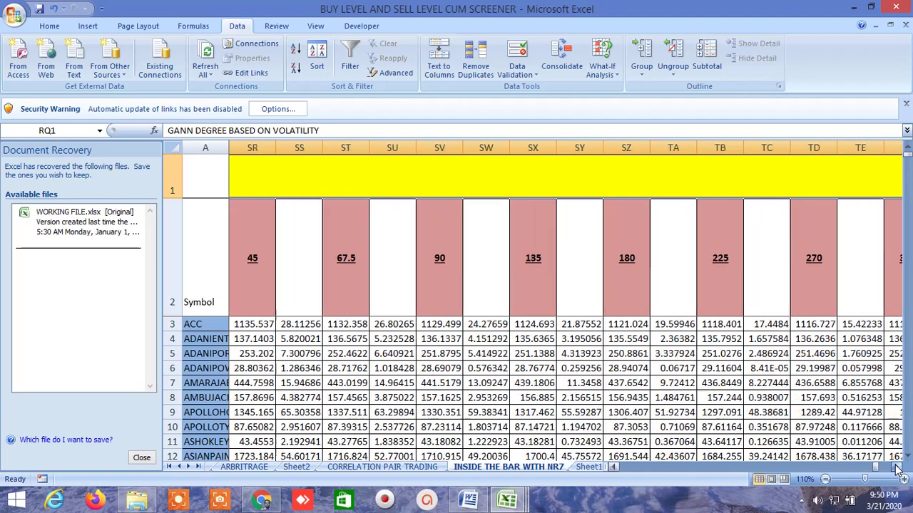
left_click(897, 466)
left_click(897, 466)
left_click(897, 466)
left_click(896, 466)
left_click(897, 467)
left_click(897, 467)
left_click(897, 467)
left_click(897, 466)
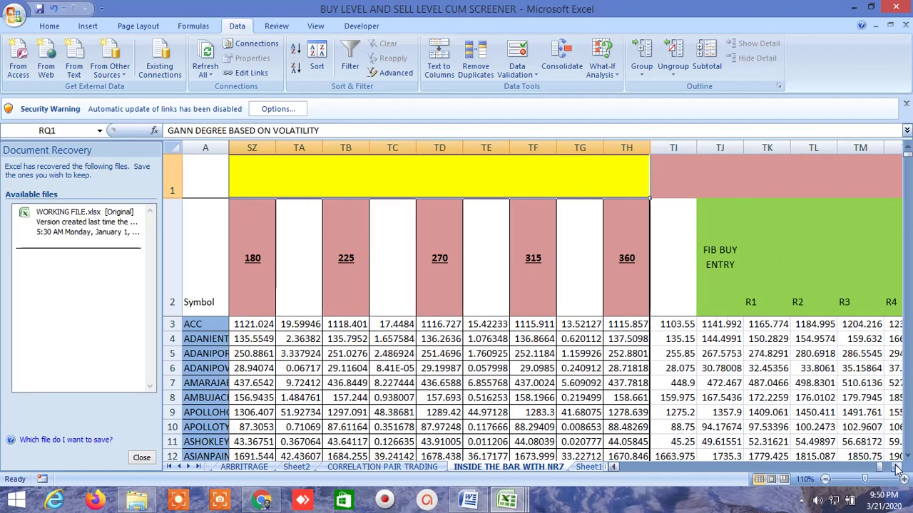
Review the Fibonacci levels based on 1 standard deviation, covering FIB BUY ENTRY and R1 to R9.
left_click(897, 467)
left_click(897, 466)
left_click(897, 466)
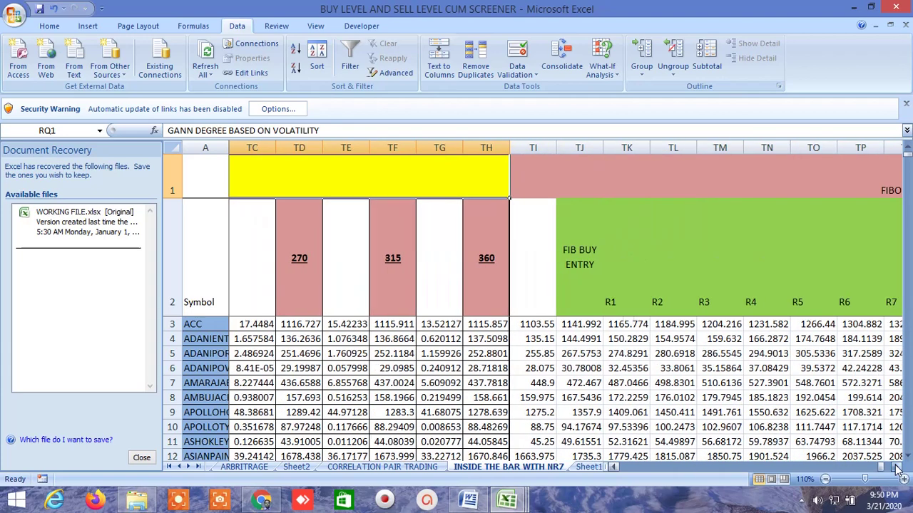
left_click(897, 466)
left_click(897, 466)
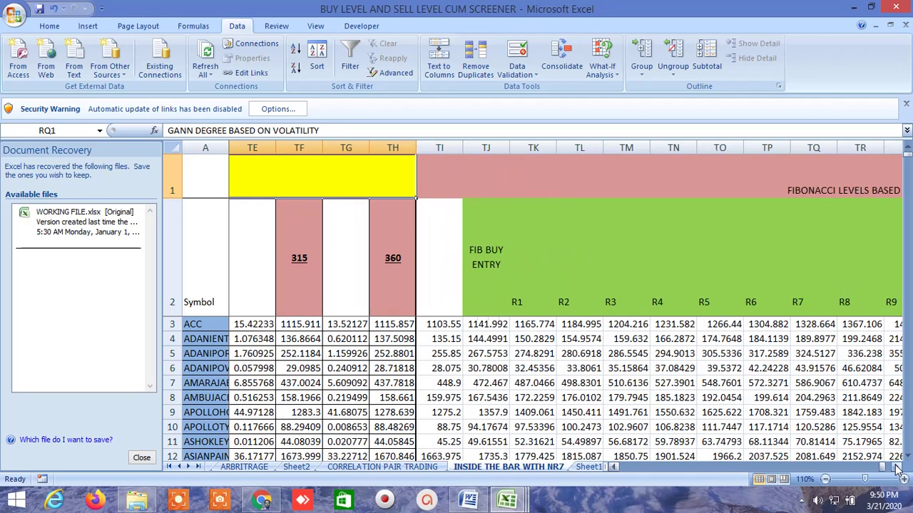
left_click(897, 466)
left_click(896, 466)
left_click(896, 466)
left_click(897, 467)
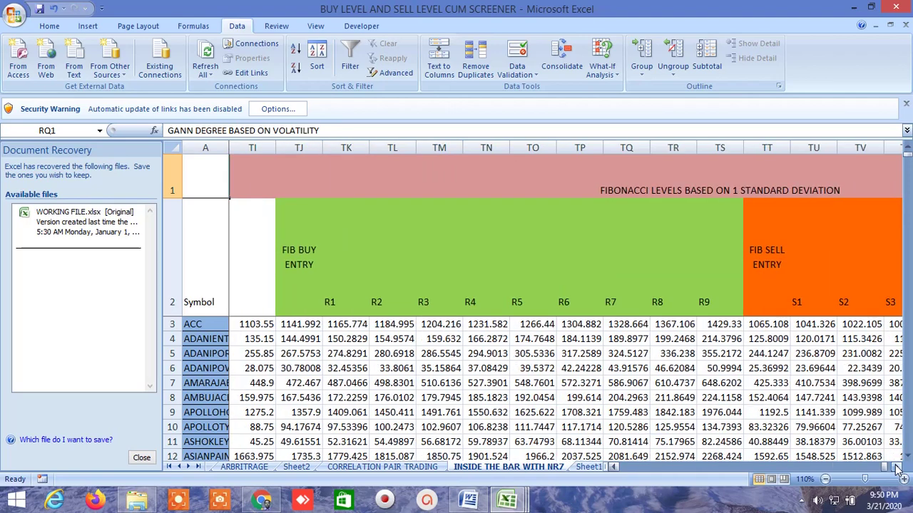
Review the FIB SELL ENTRY and S1 to S9 levels of the 1 standard deviation section.
left_click(896, 466)
double_click(897, 466)
double_click(897, 467)
left_click(897, 466)
double_click(897, 466)
double_click(897, 466)
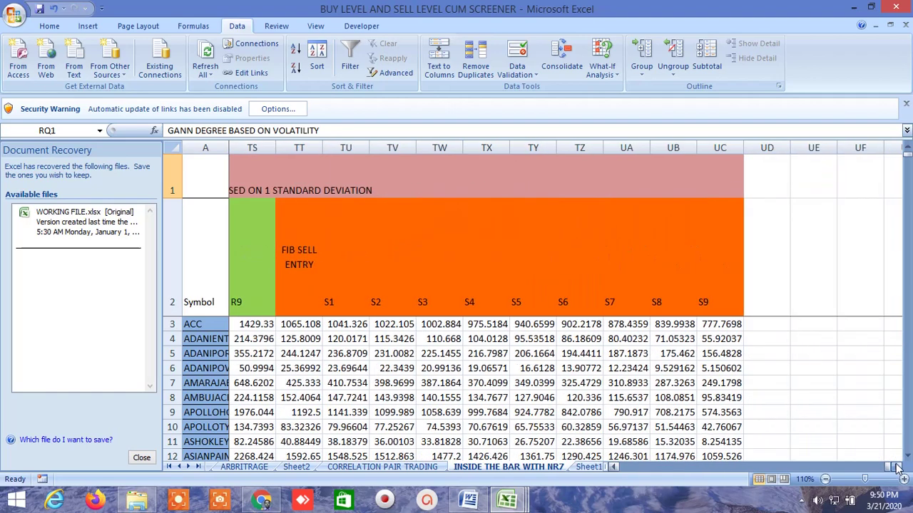
Go back to the VOLATILITY column beside the pattern columns and inspect the value for ACC.
left_click(614, 467)
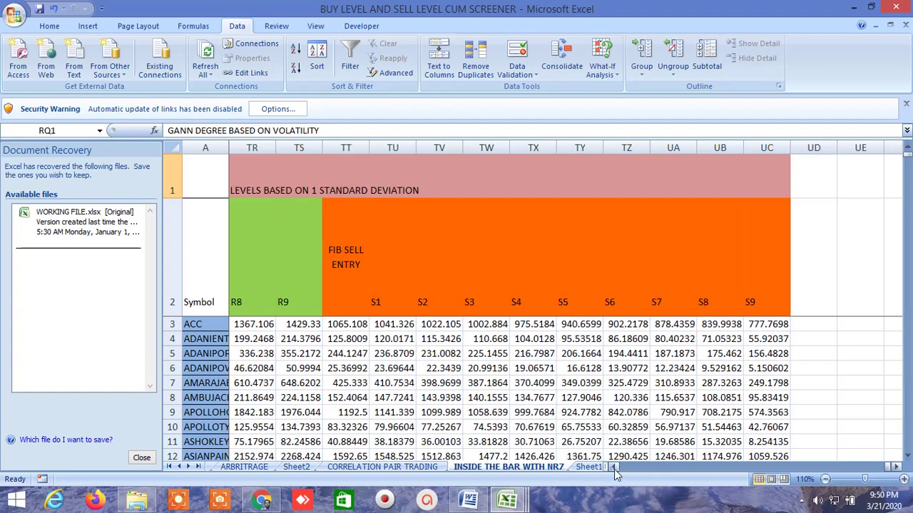
left_click(614, 467)
left_click(613, 467)
left_click(614, 467)
left_click(613, 467)
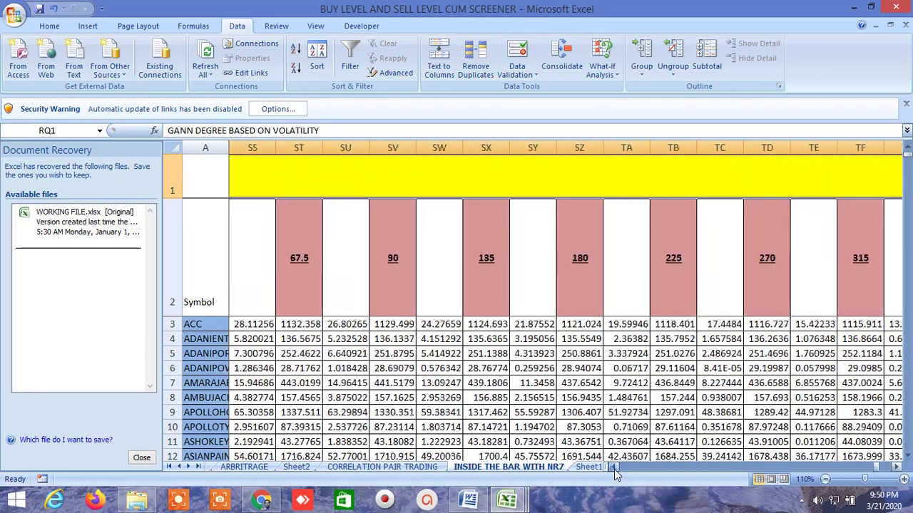
left_click(614, 467)
left_click(613, 467)
left_click(614, 467)
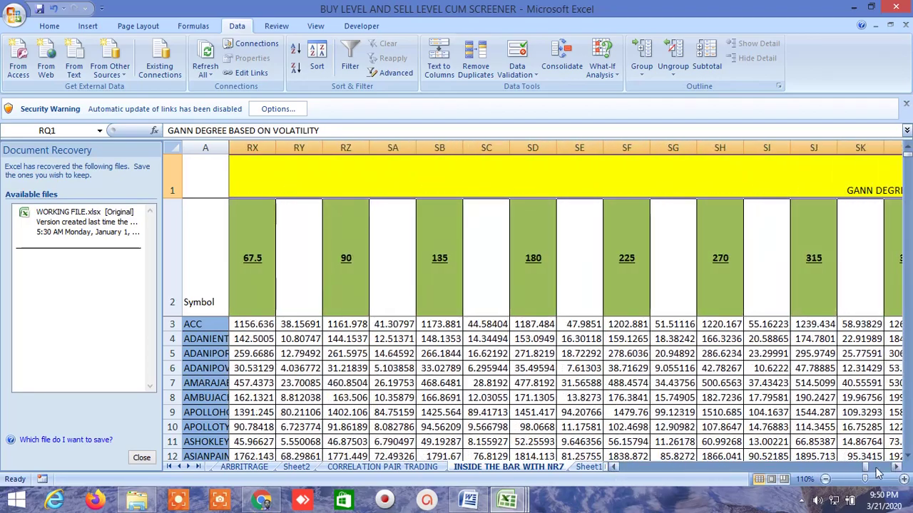
left_click_drag(866, 470, 671, 494)
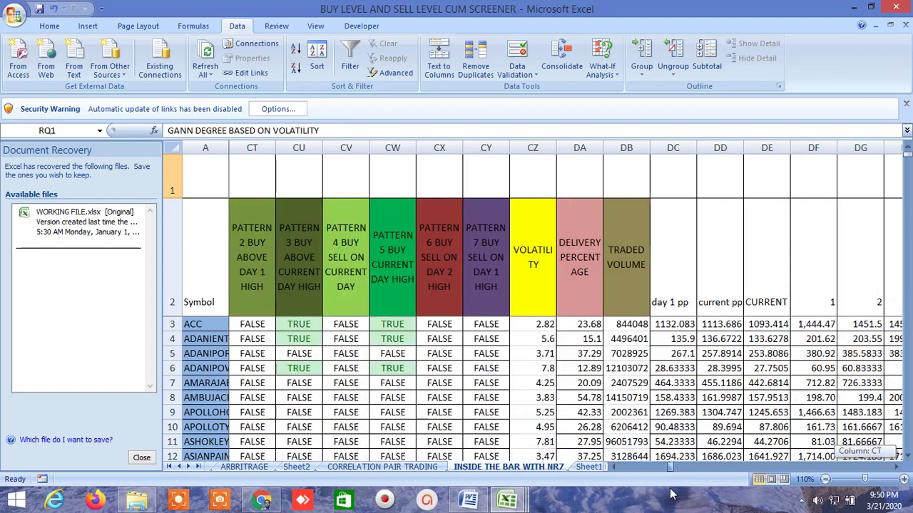
left_click(541, 324)
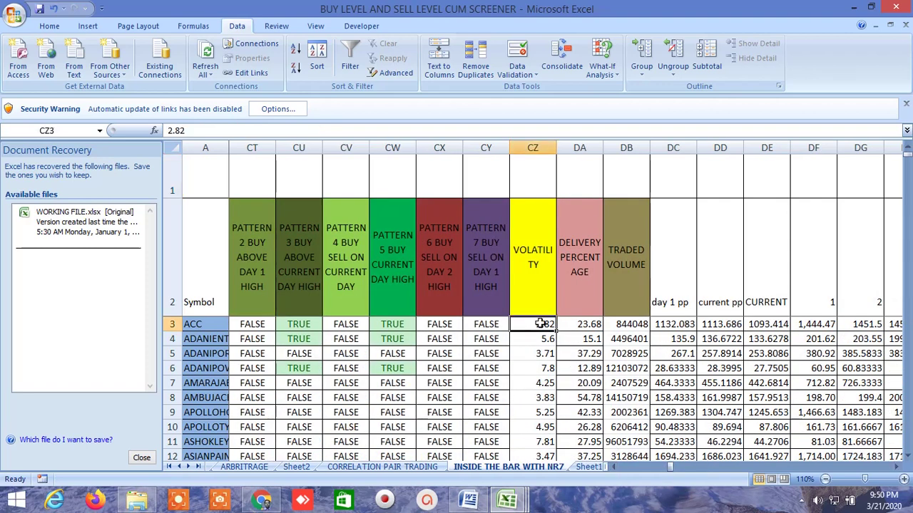
Return to the daily volatility Fibonacci section and inspect the FIB BUY ENTRY formula for ACC.
left_click(897, 467)
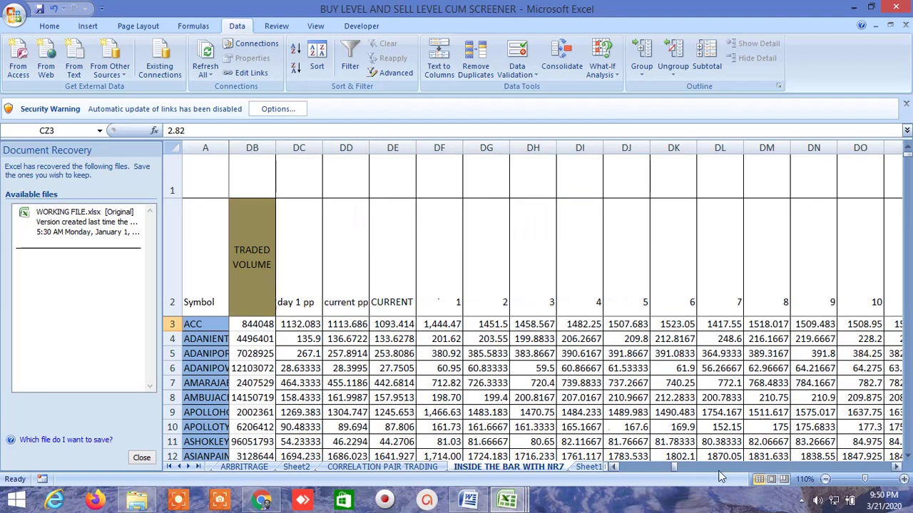
left_click_drag(675, 467, 828, 479)
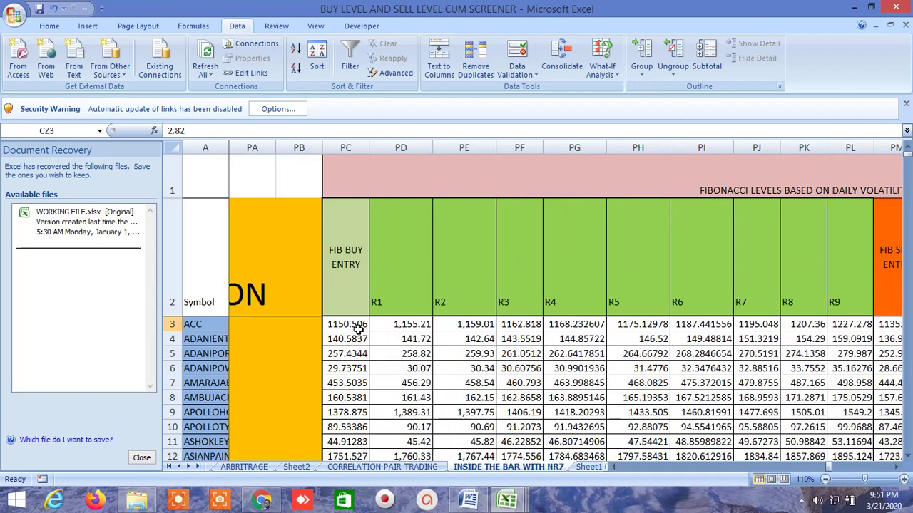
left_click(360, 325)
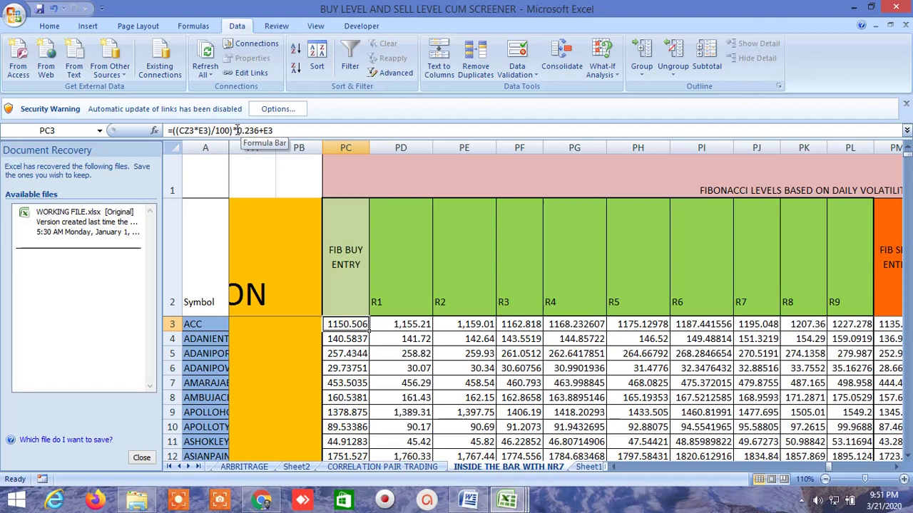
Review the FIB SELL ENTRY and S1 to S9 levels of the daily volatility Fibonacci section.
left_click(895, 467)
left_click(896, 467)
left_click(895, 467)
left_click(895, 467)
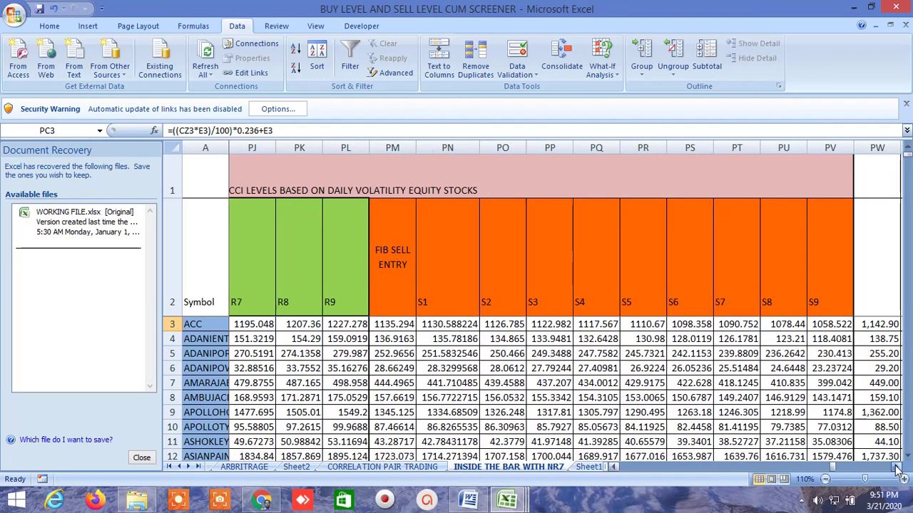
left_click(896, 468)
left_click(896, 468)
left_click(896, 468)
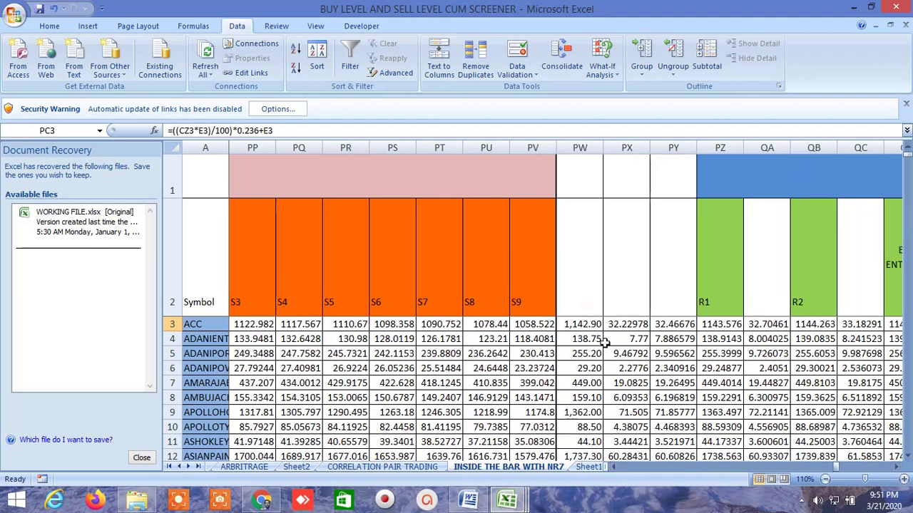
Inspect the ACC values and formulas in columns PW, PX and PY and under R1 that build the next level section.
left_click(582, 324)
left_click(620, 323)
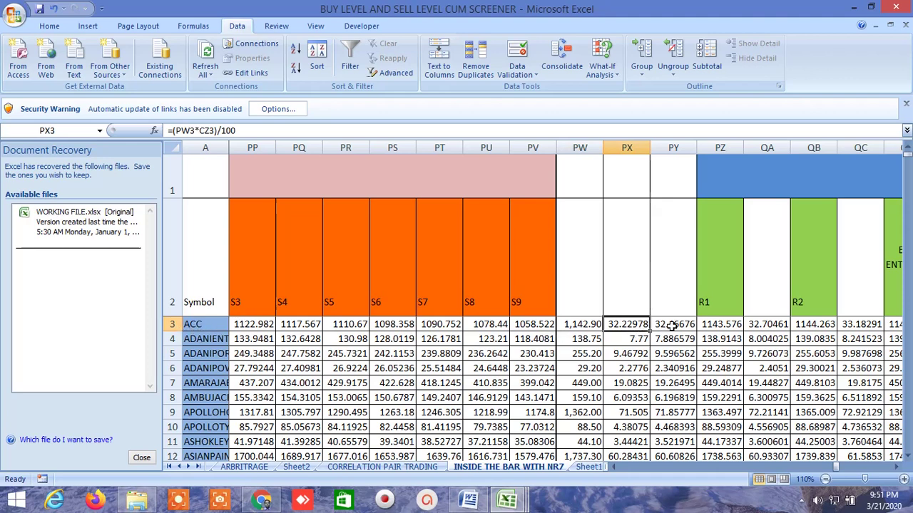
left_click(684, 326)
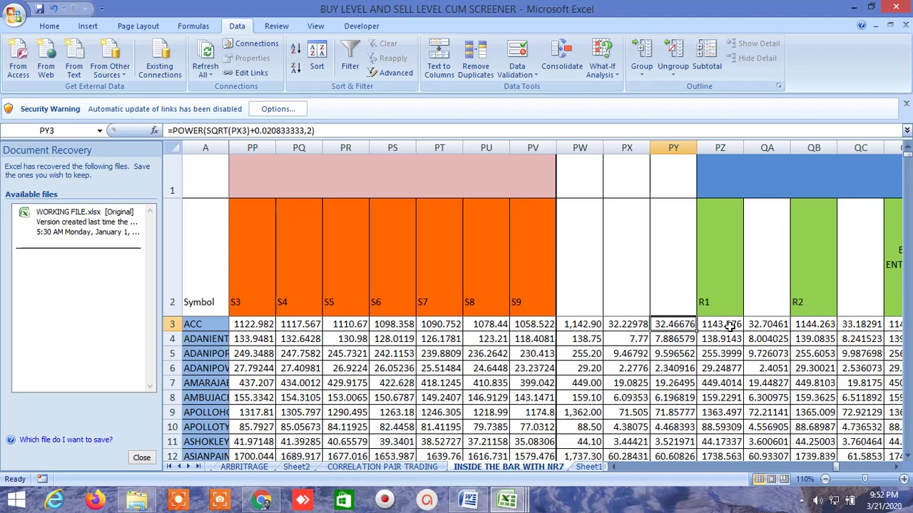
left_click(728, 325)
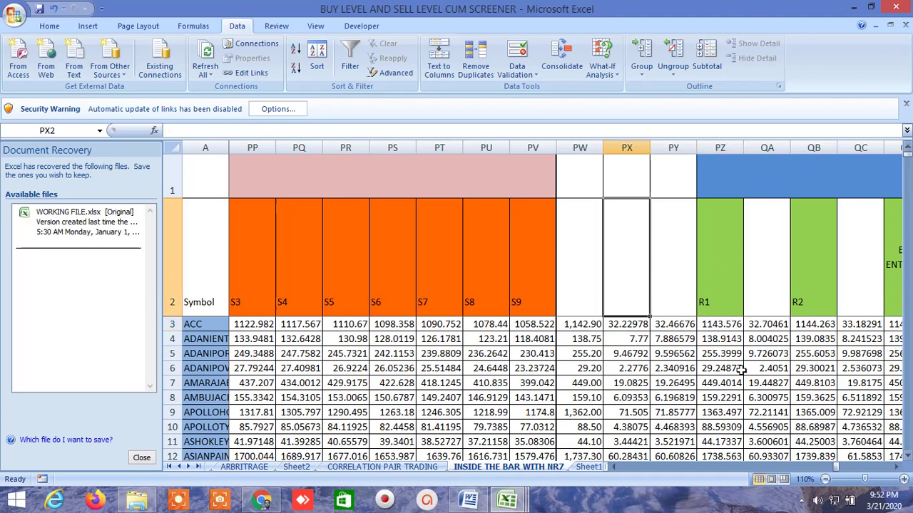
Look at the GANN 360 ANALYSIS workbook and return to the BUY LEVEL AND SELL LEVEL CUM SCREENER workbook.
left_click(520, 505)
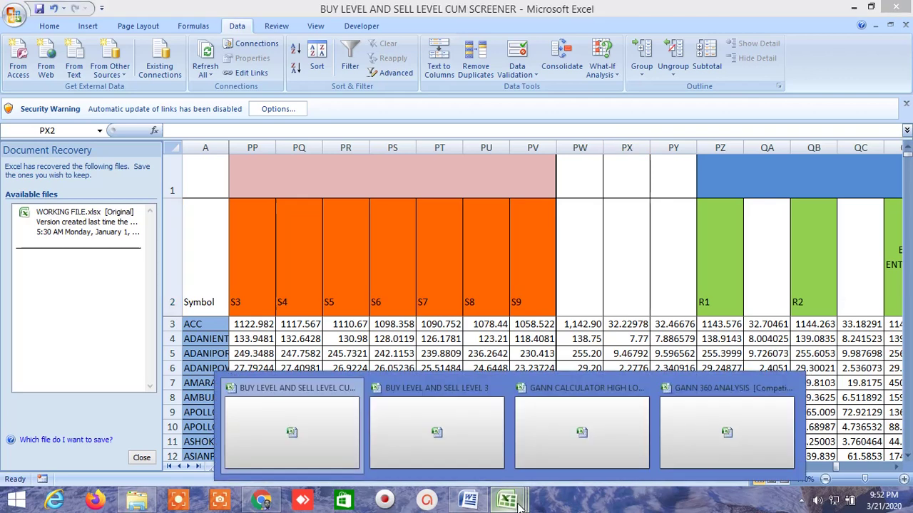
left_click(675, 449)
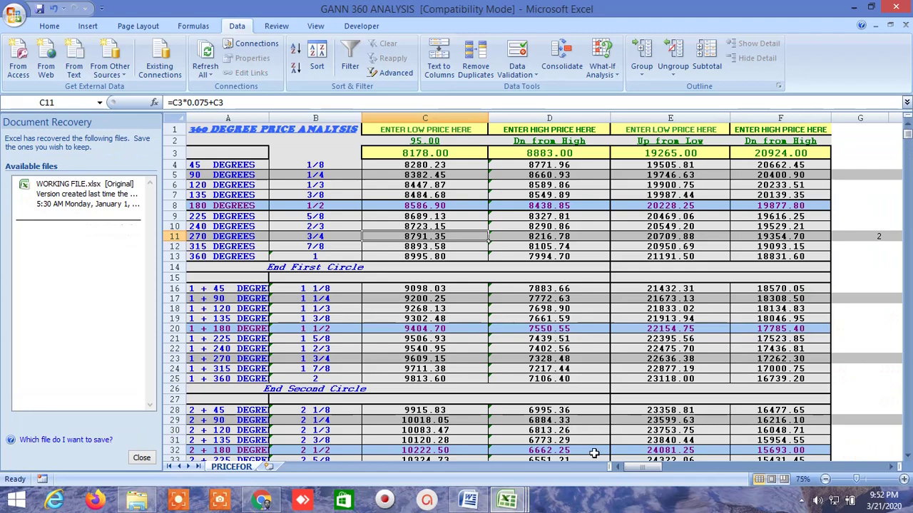
left_click(507, 501)
left_click(298, 449)
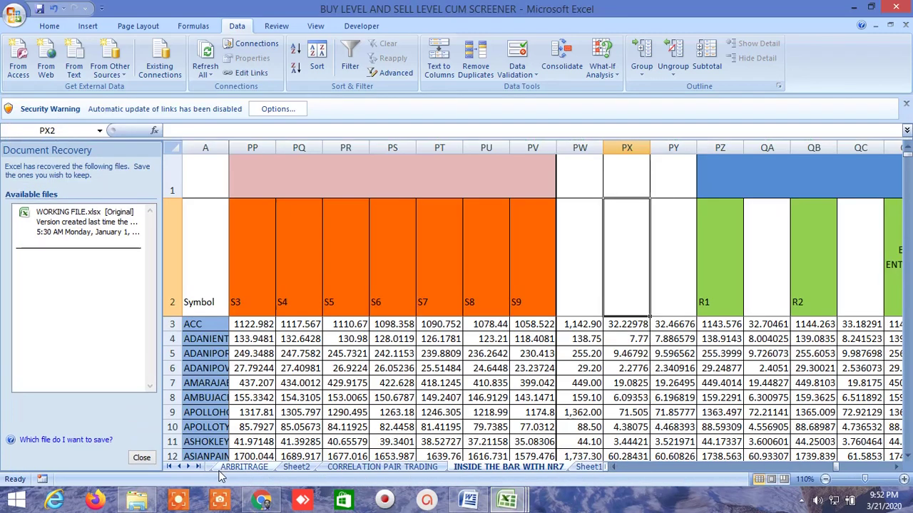
Open the ALLBUY SELL LEVELSCUM SCREENER1 sheet and go back to its first columns with HIGH, LOW and CLOSE.
left_click(181, 468)
left_click(181, 468)
left_click(181, 468)
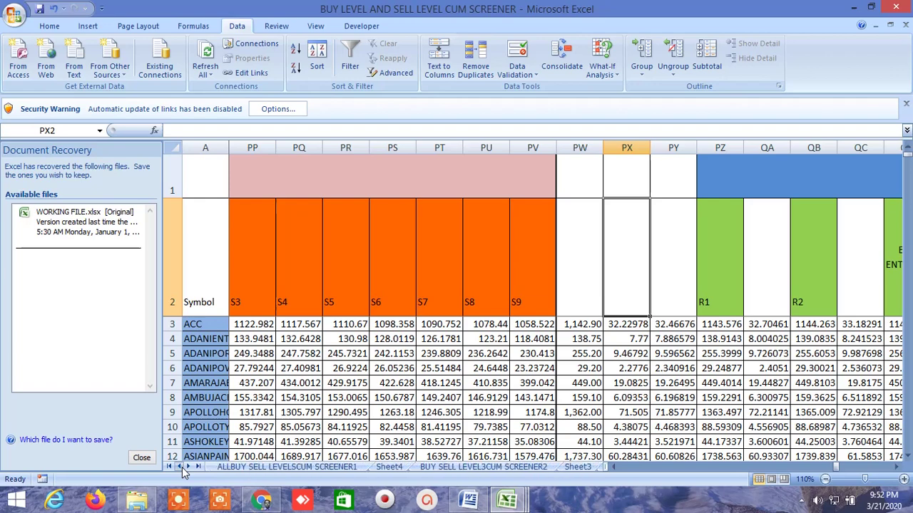
left_click(239, 468)
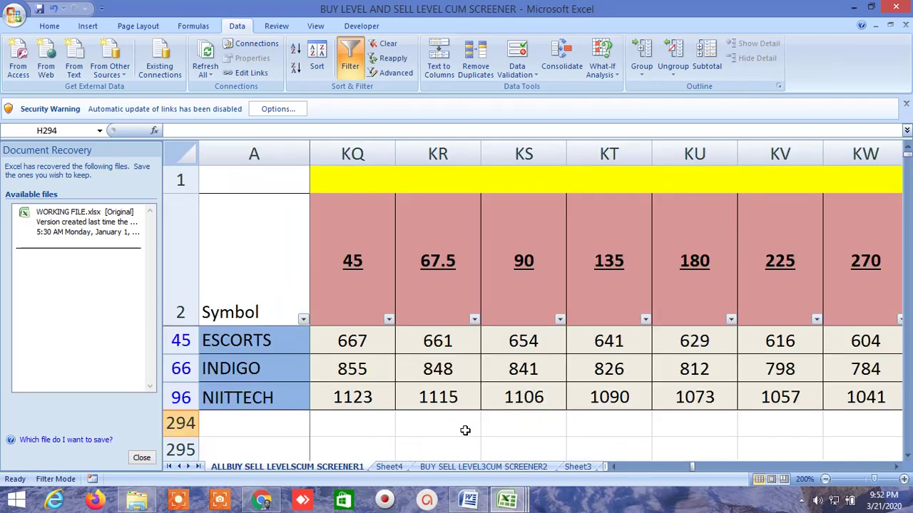
left_click_drag(694, 466, 618, 469)
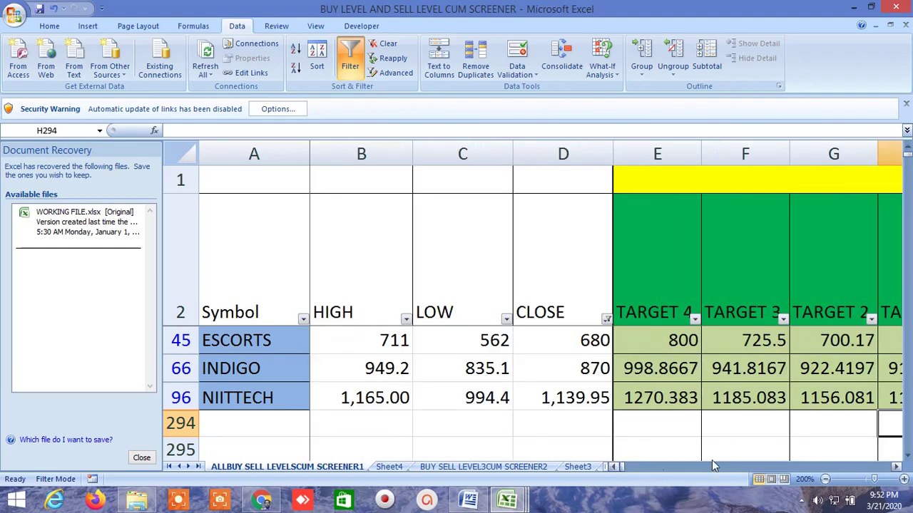
Review the buy side of BUY LEVEL AND SELL LEVELS 1, covering BUY ABOVE and TARGET 1 to TARGET 8.
left_click(896, 466)
left_click(896, 466)
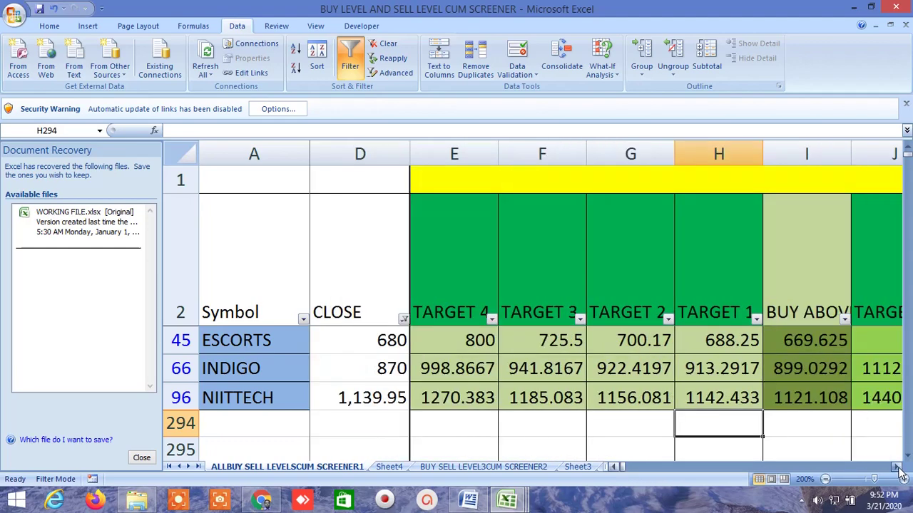
left_click(897, 466)
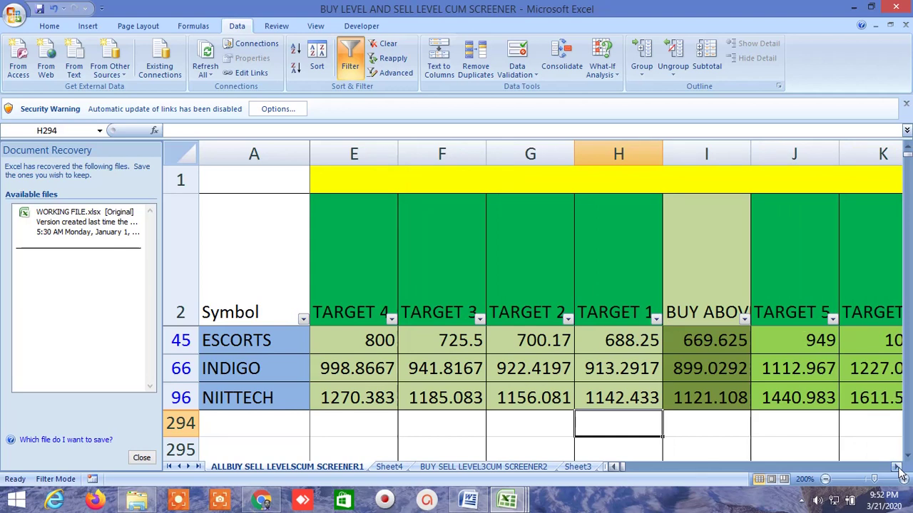
left_click(743, 188)
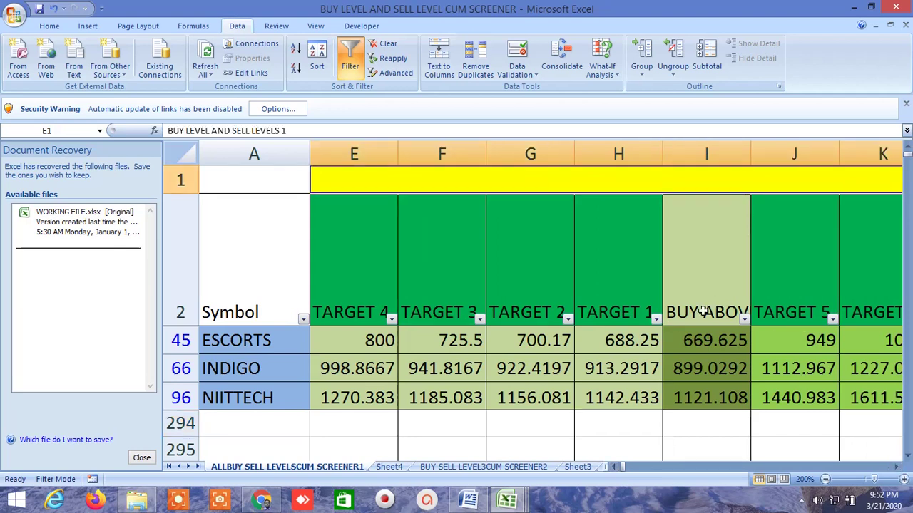
left_click(697, 278)
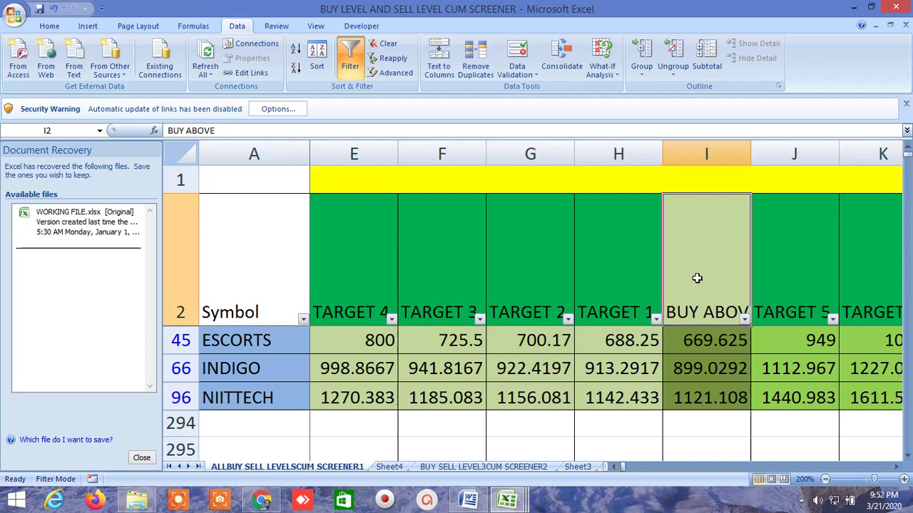
left_click(633, 289)
left_click(361, 286)
left_click(774, 288)
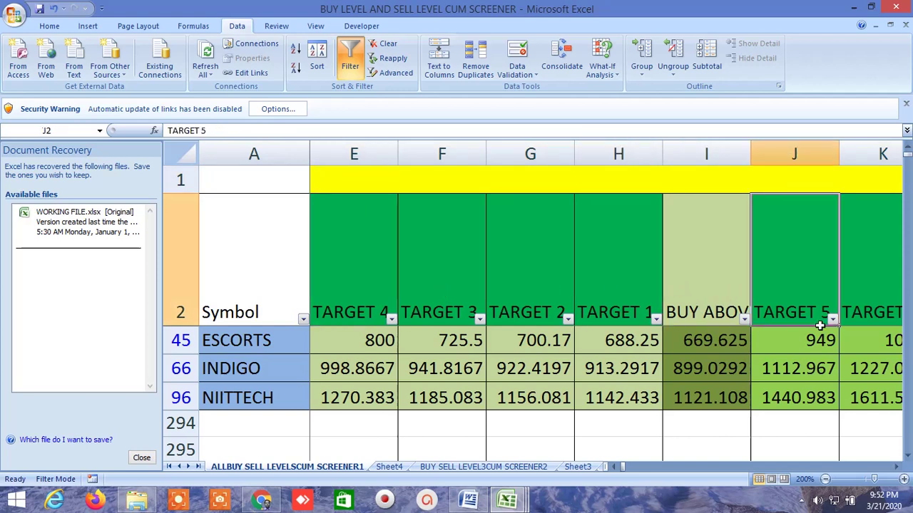
left_click(895, 466)
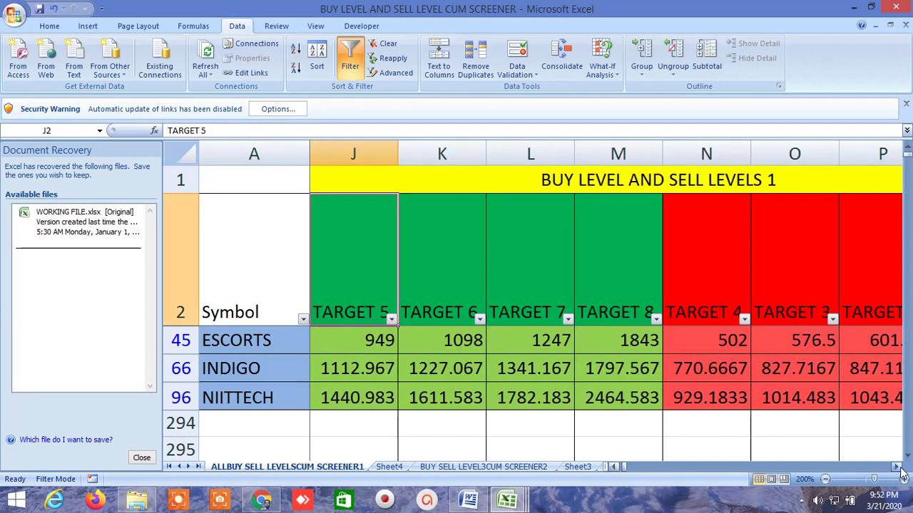
left_click(624, 278)
Review the sell side of BUY LEVEL AND SELL LEVELS 1, covering Sell below and its TARGET 1 to TARGET 8 columns.
left_click(897, 467)
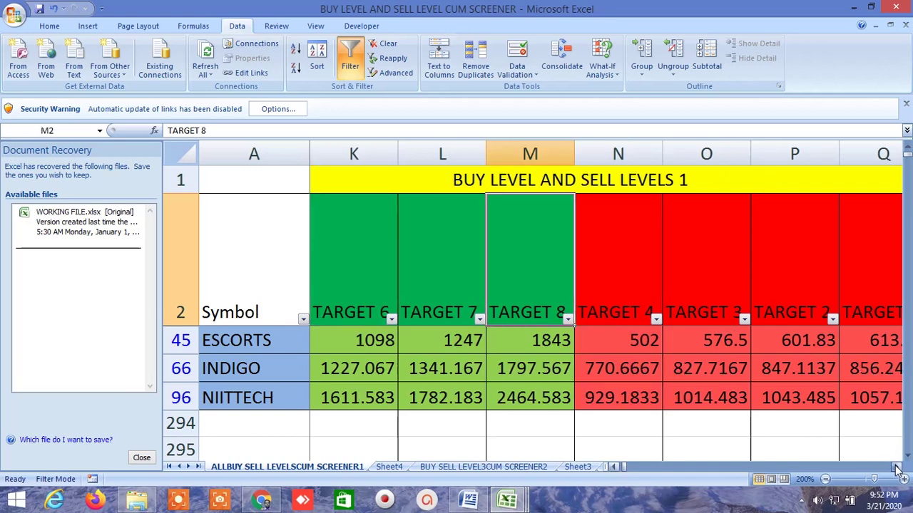
left_click(640, 261)
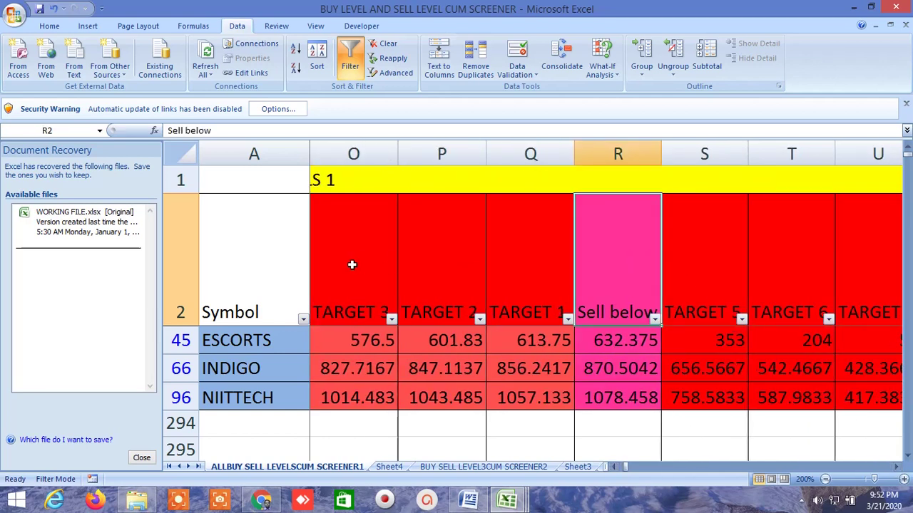
left_click(617, 466)
left_click(618, 465)
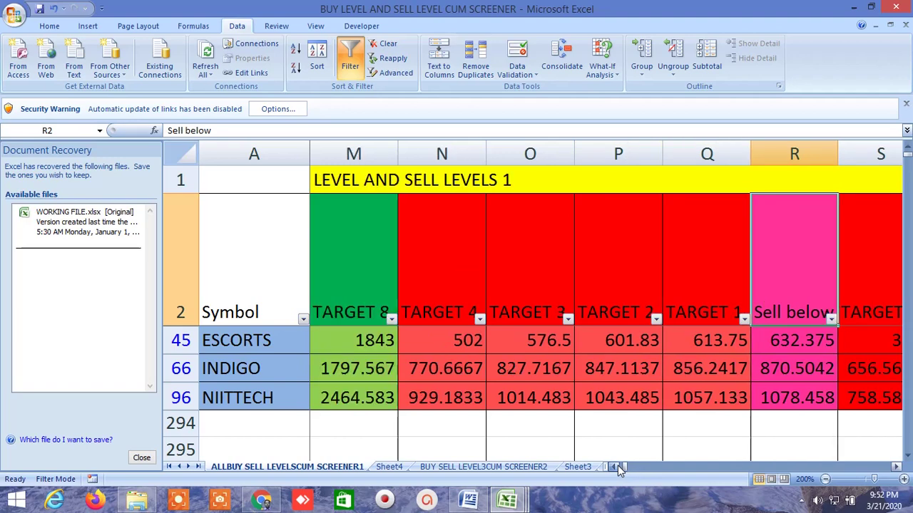
left_click(897, 467)
left_click(897, 467)
left_click(897, 467)
left_click(897, 467)
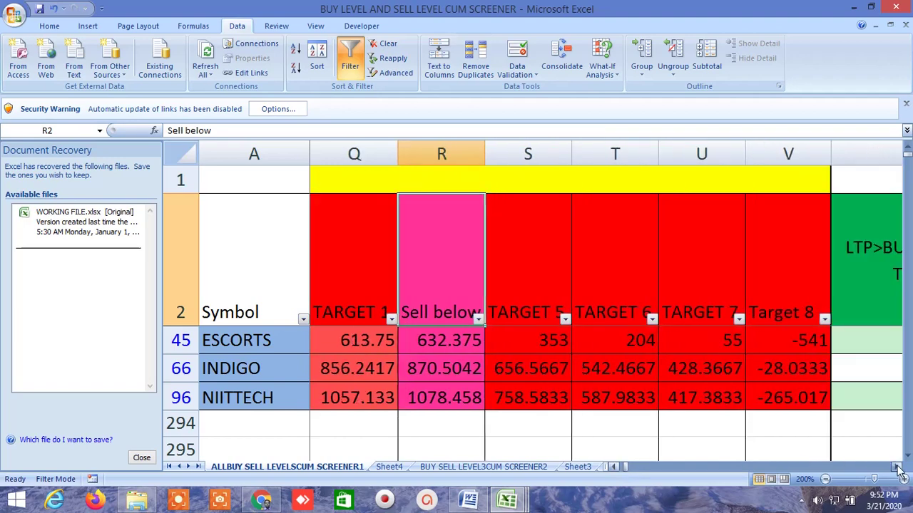
Look through the screener condition columns that compare LTP with the buy and sell targets.
left_click(897, 467)
left_click(897, 467)
left_click(897, 467)
left_click(897, 467)
left_click(897, 467)
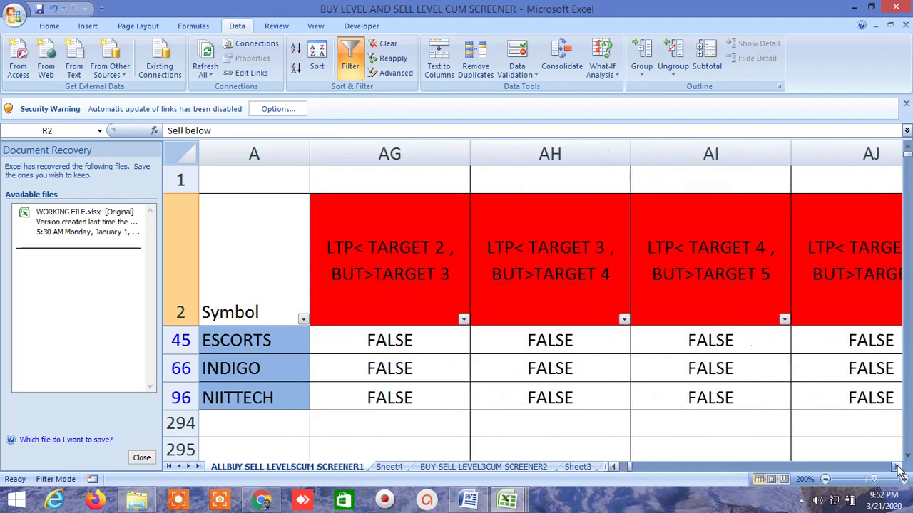
Review the BUY LEVEL AND SELL LEVELS 2 section, covering BUY ABOVE with TARGET 1 to 3 and the SELL BELOW levels.
left_click(897, 467)
left_click(897, 467)
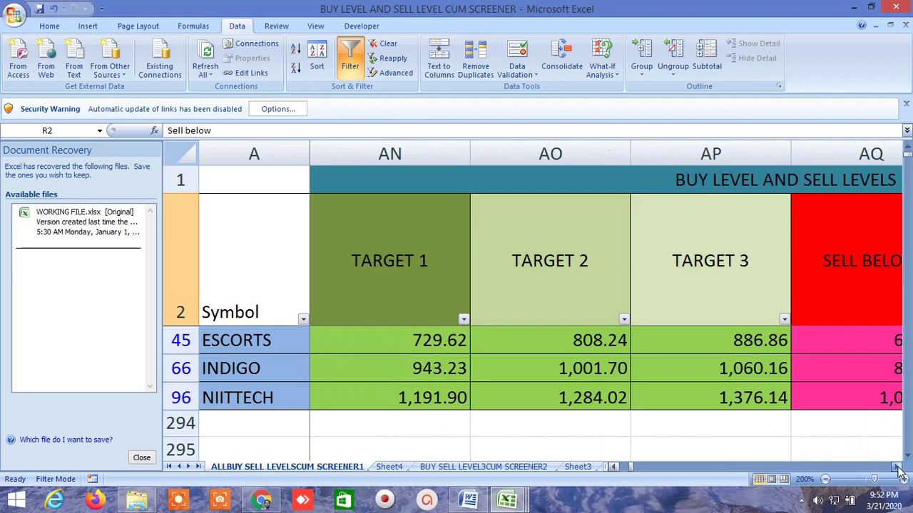
left_click(614, 467)
left_click(615, 467)
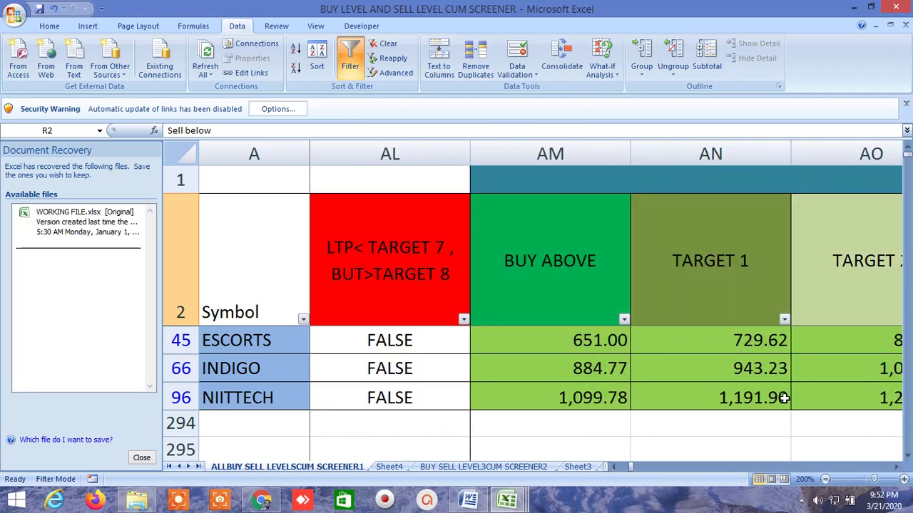
left_click(896, 467)
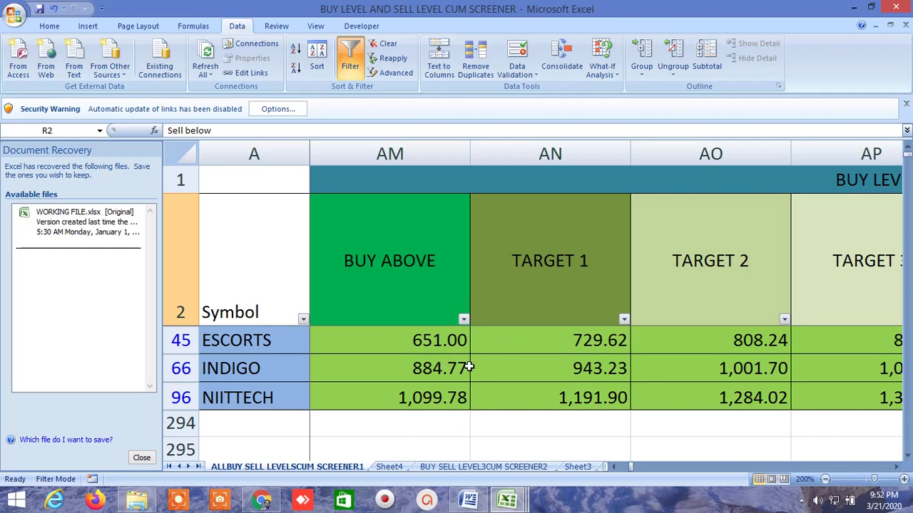
left_click(896, 467)
left_click(896, 467)
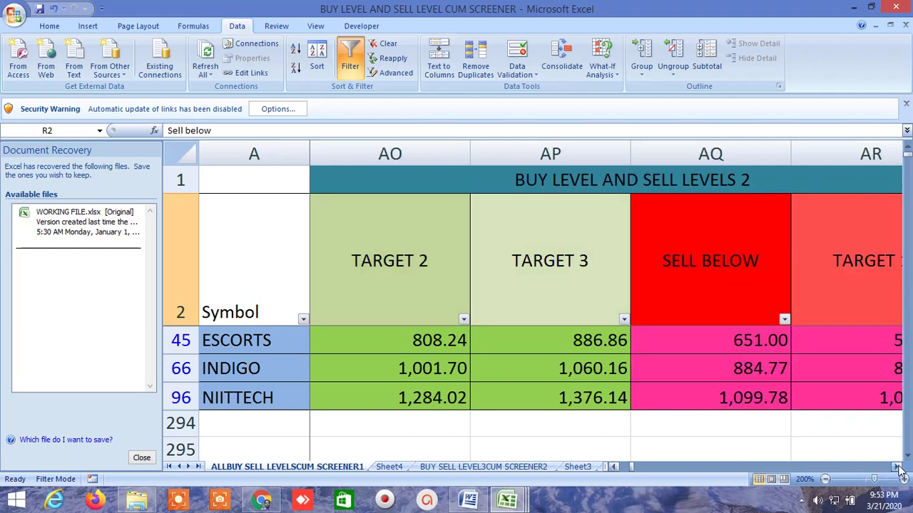
left_click(896, 467)
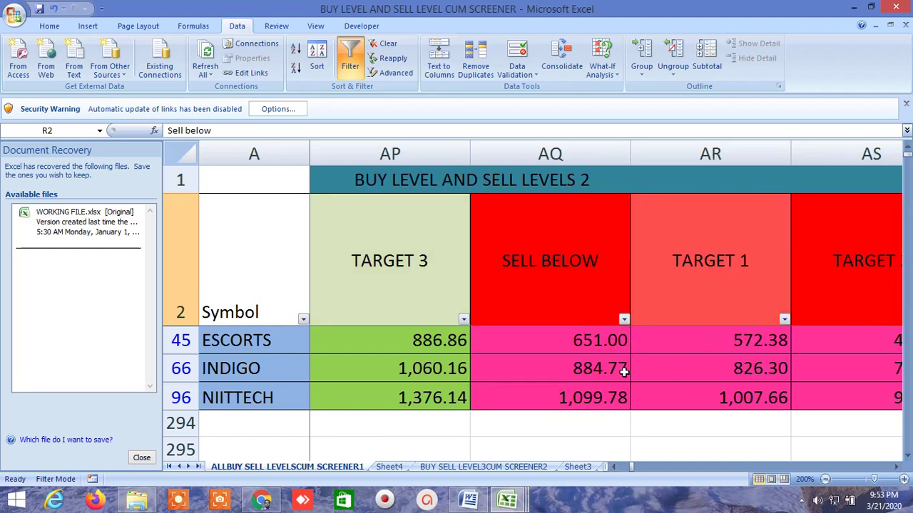
Review the columns from ADVANCE and DECLINE through VOLATILITY, DELIVERY PERCENTAGE and CHANGE IN OPEN INTEREST to TYPICAL PRICE and its LTP comparisons.
left_click(897, 468)
left_click(897, 468)
left_click_drag(897, 468, 897, 469)
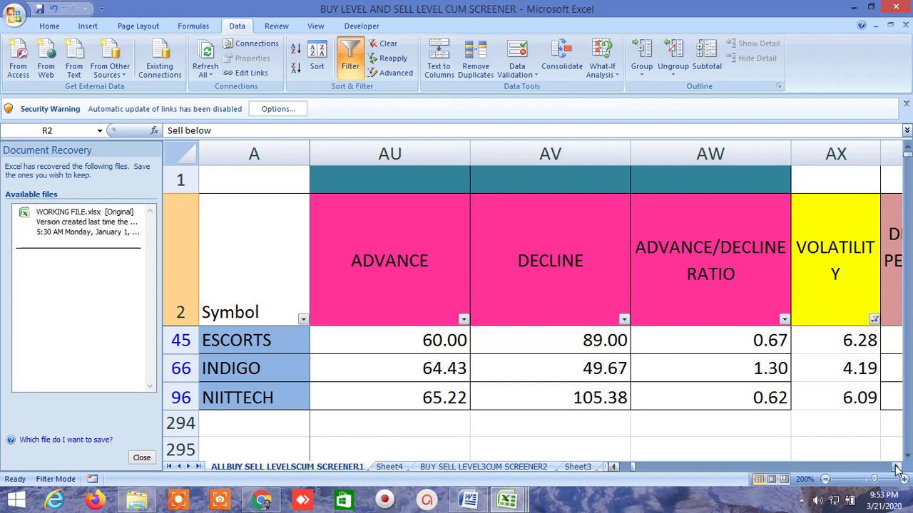
left_click(897, 468)
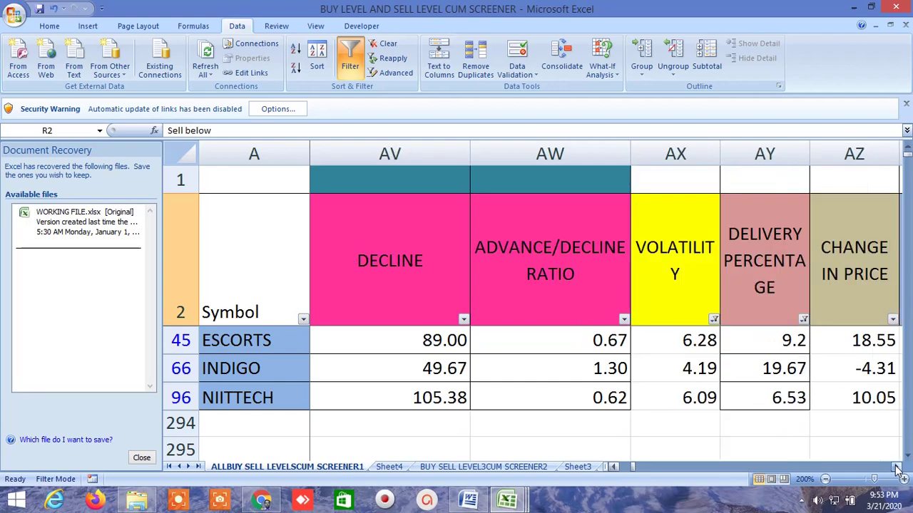
left_click(897, 469)
left_click(897, 468)
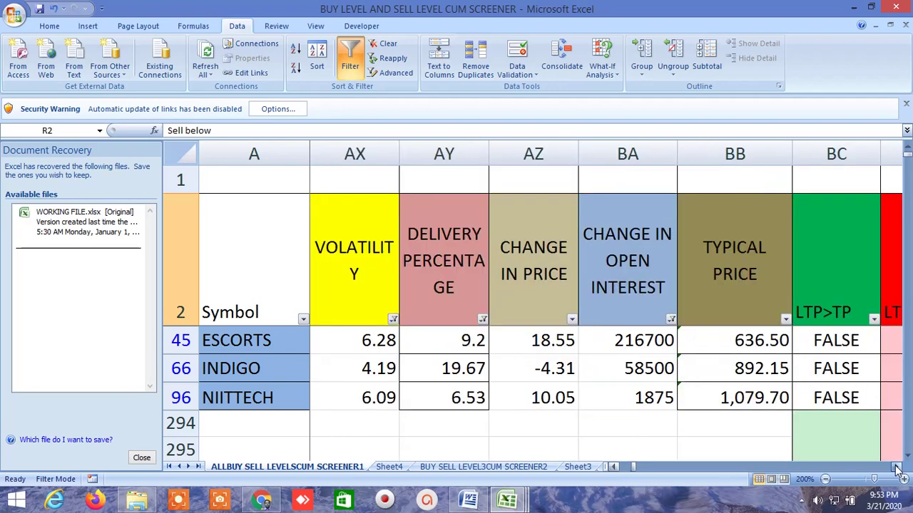
left_click(897, 468)
double_click(897, 469)
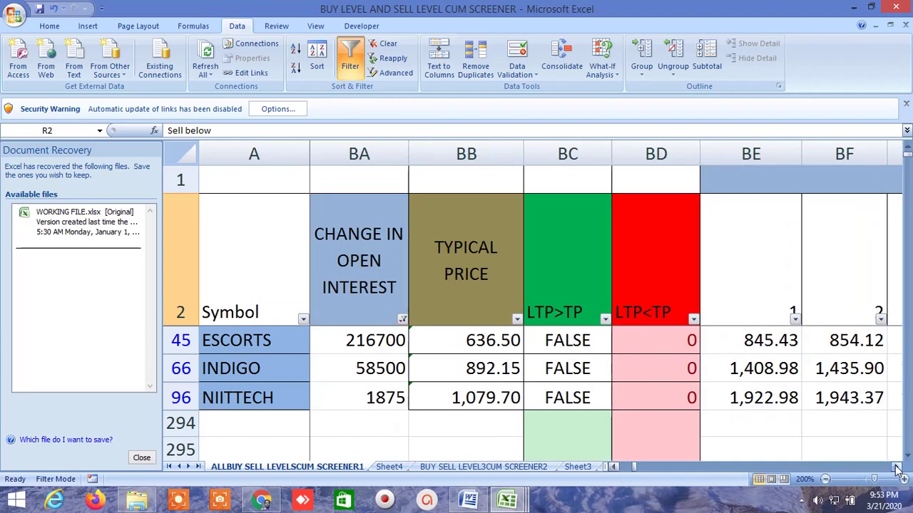
Look through the numbered price columns, the 10 and 20 period moving averages, and the 10/20 EMA and SMA crossover columns.
left_click(897, 468)
left_click(896, 468)
left_click(897, 468)
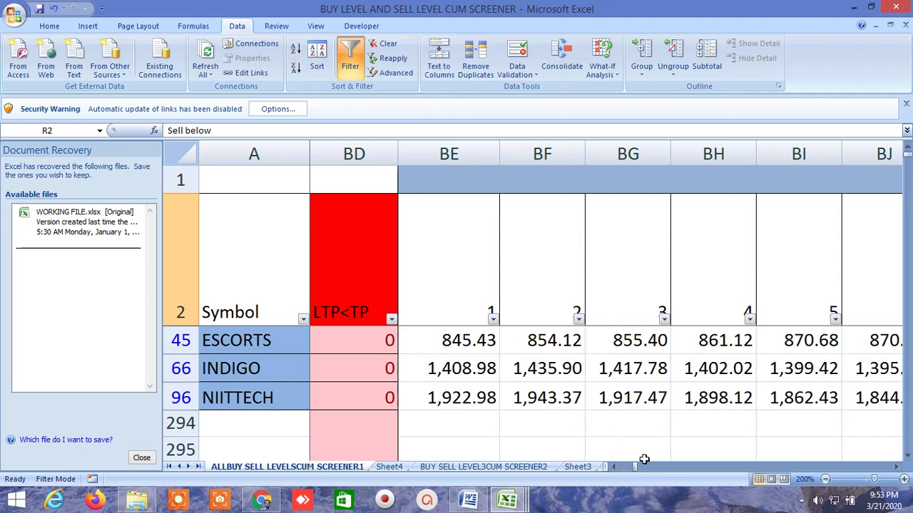
left_click(897, 470)
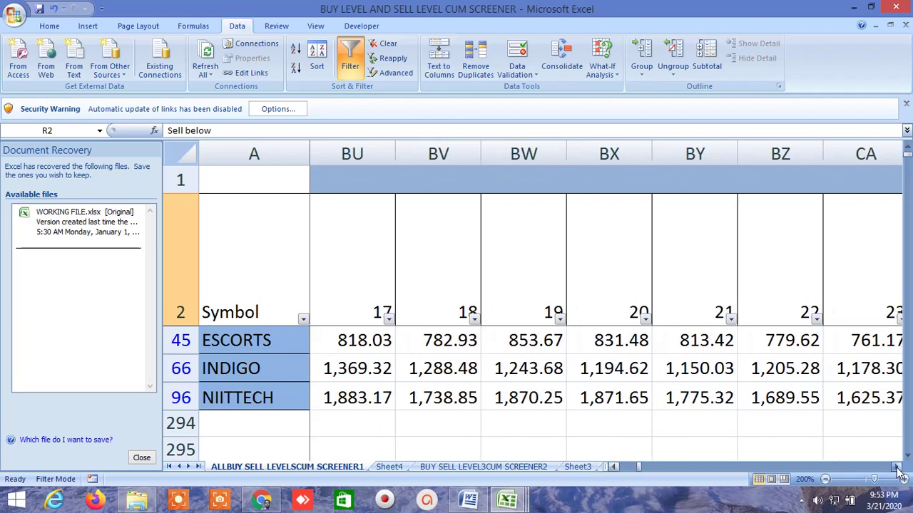
left_click(897, 471)
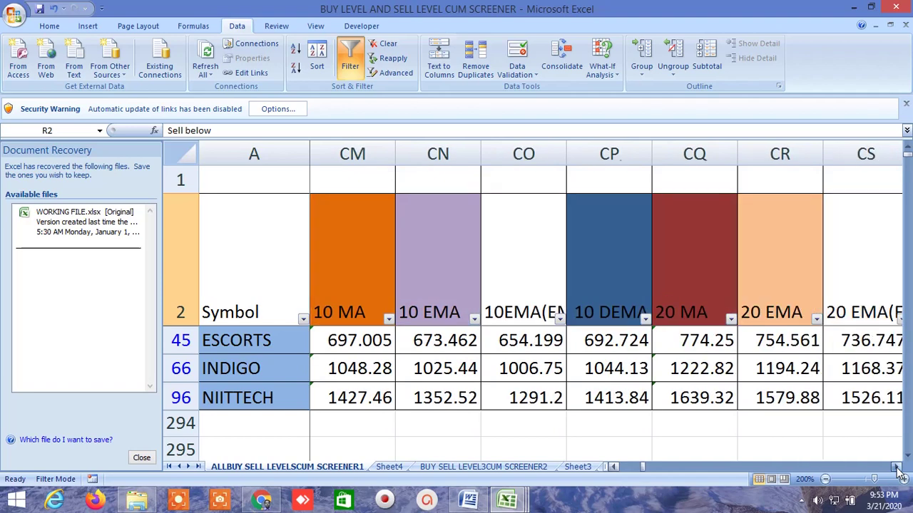
left_click(897, 470)
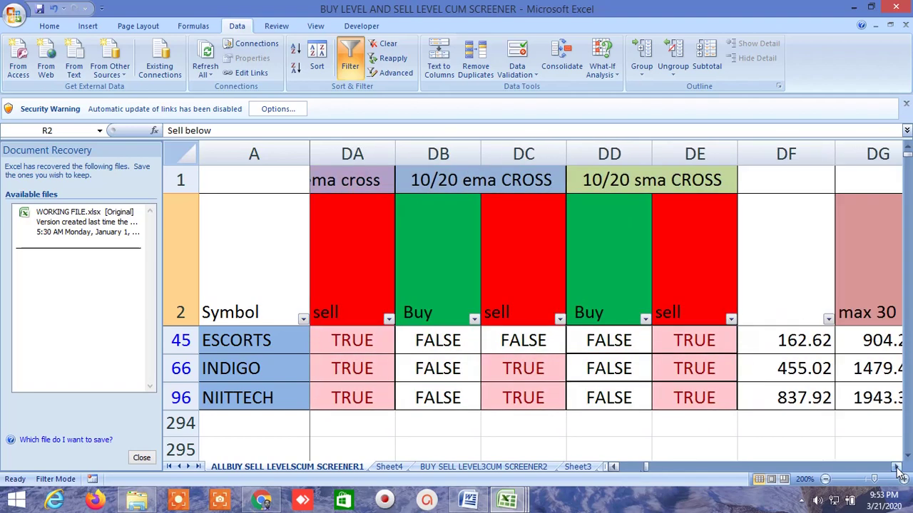
Look through the NORMDIST and PROBABILITY columns and the 5, 8 and 13 period averages with their EMA 5-8-13 crossover.
left_click(897, 471)
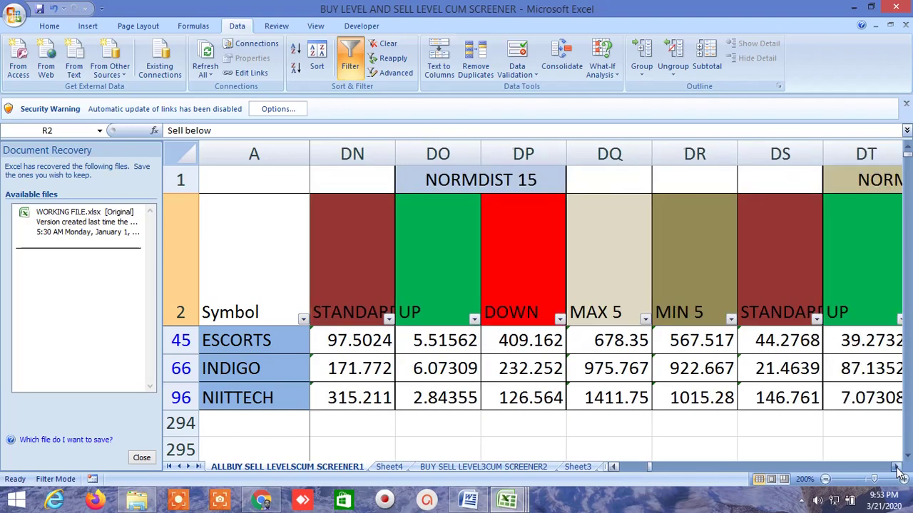
left_click(897, 470)
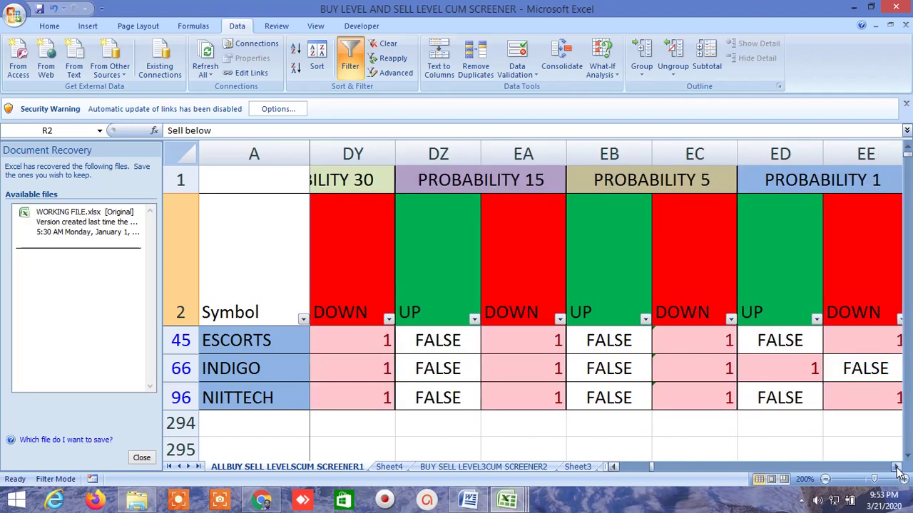
left_click(897, 471)
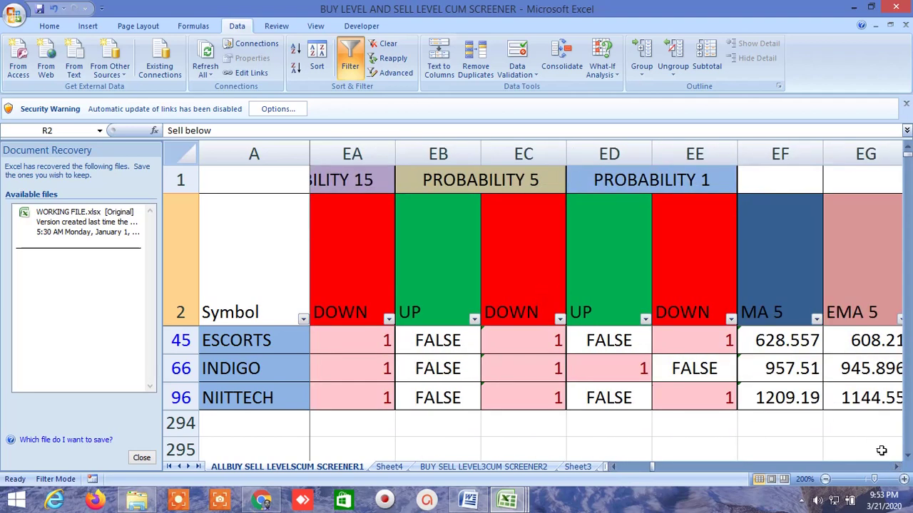
left_click(897, 468)
left_click(897, 468)
left_click(897, 468)
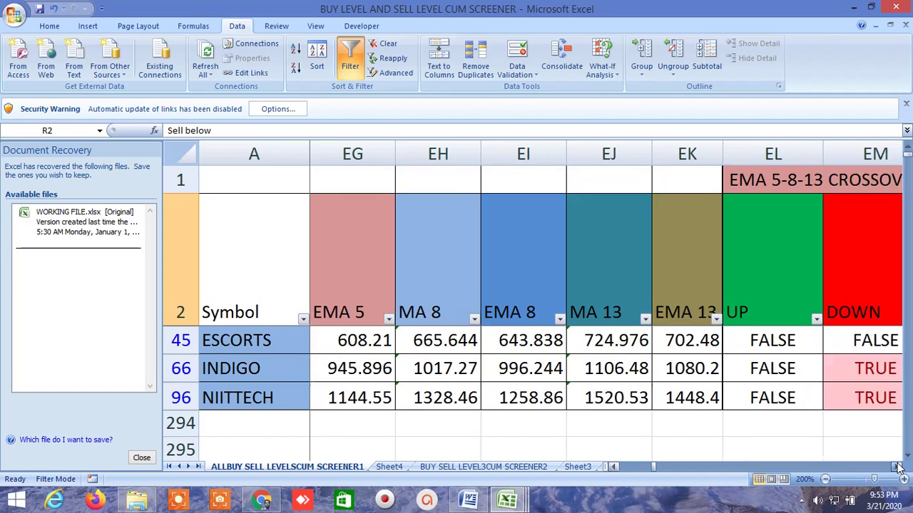
left_click(897, 467)
left_click(897, 468)
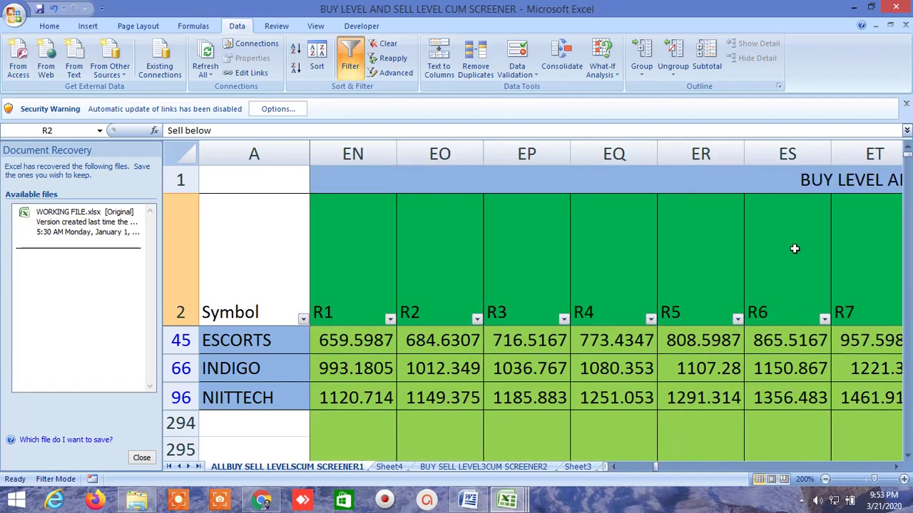
Review the BUY LEVEL AND SELL LEVELS 3 section, covering resistance levels R1 to R7 and the support levels from S1.
left_click(785, 183)
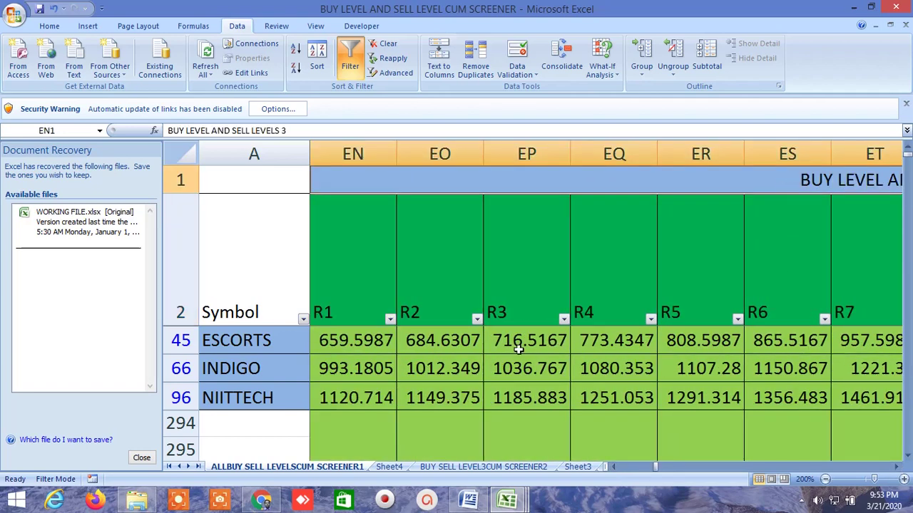
left_click(326, 287)
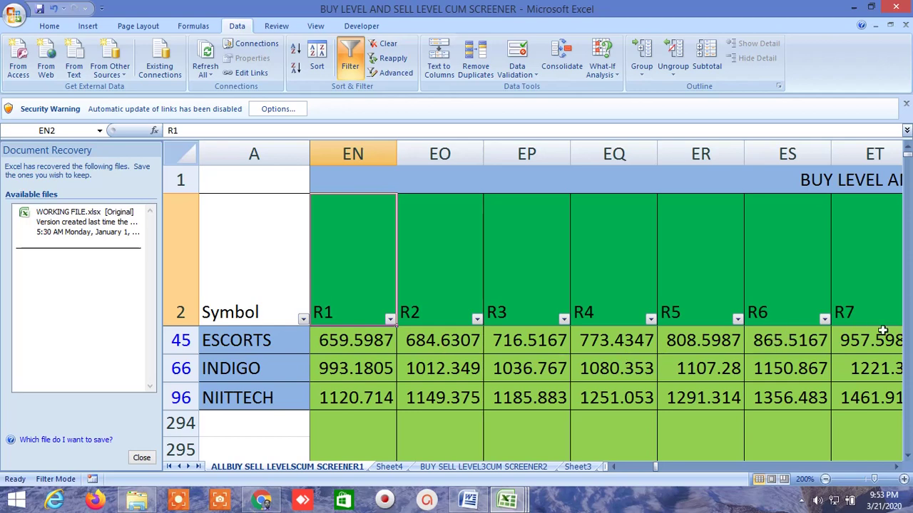
left_click(898, 468)
left_click(898, 468)
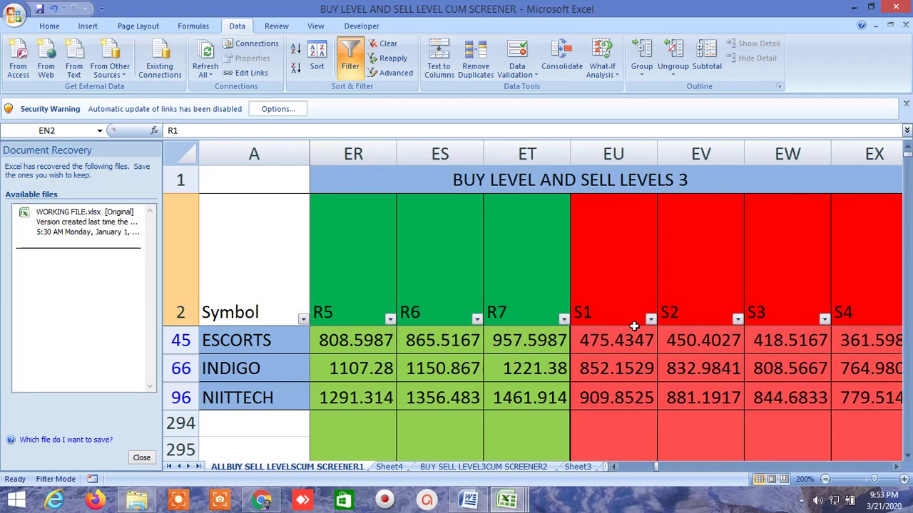
left_click(611, 271)
left_click(897, 467)
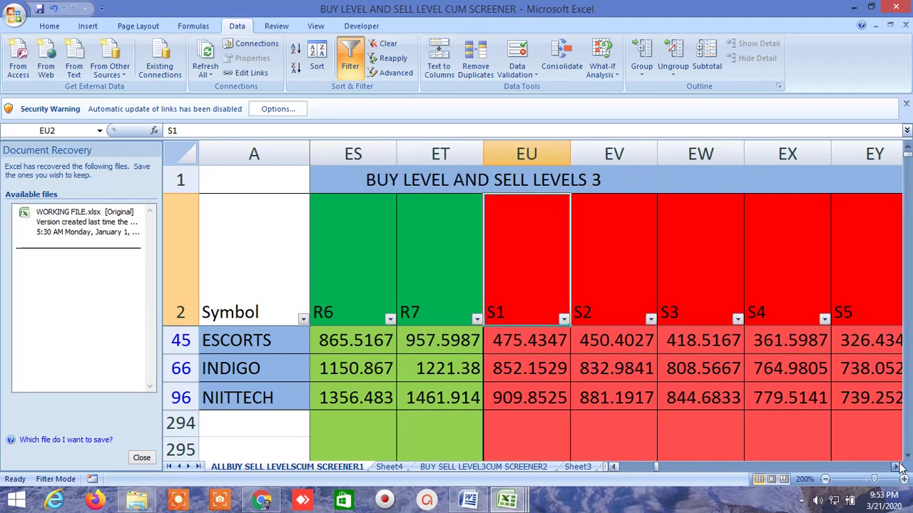
left_click(897, 467)
left_click(897, 467)
left_click(897, 467)
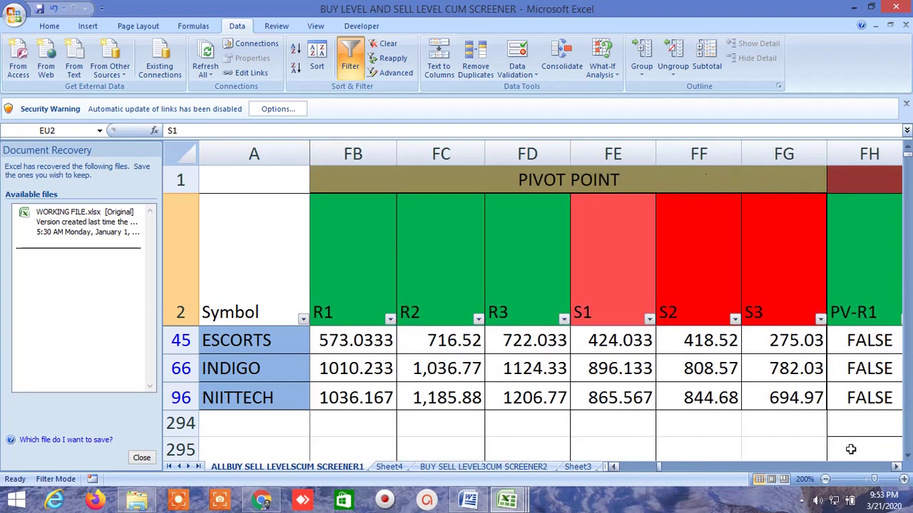
Review the PIVOT POINT section with R1 to R3 and S1 to S3, plus the adjoining LTP comparison columns.
left_click(369, 289)
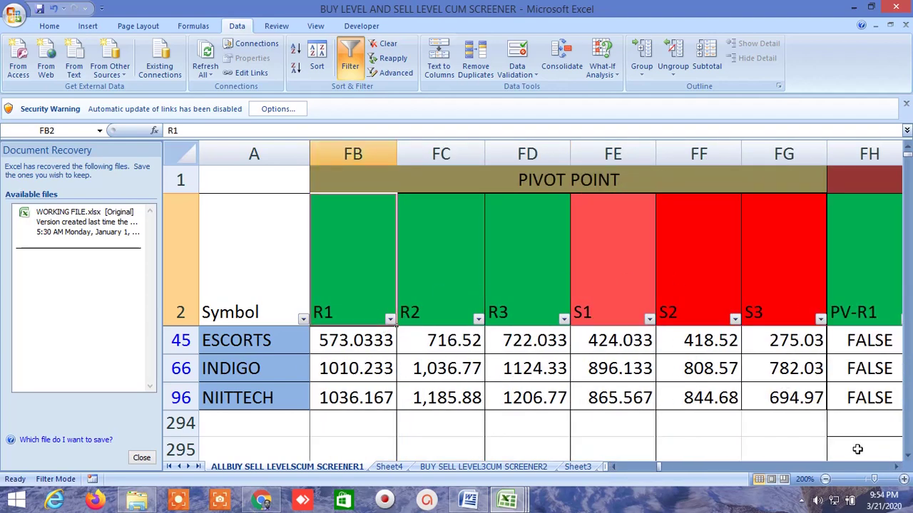
left_click(897, 467)
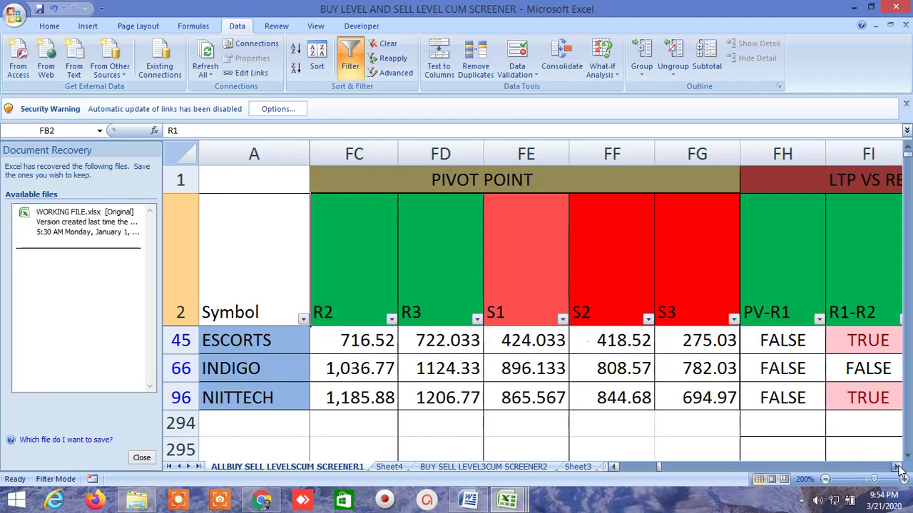
left_click(897, 467)
left_click(897, 467)
left_click(897, 467)
left_click(897, 467)
left_click(897, 467)
left_click(897, 467)
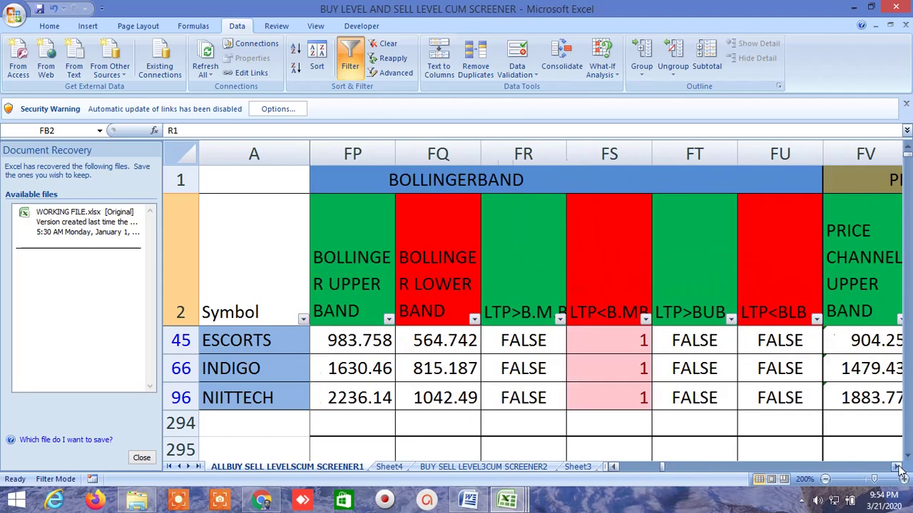
Look through the BOLLINGERBAND and PRICE CHANNEL columns along with their LTP comparison conditions.
left_click(897, 467)
left_click(897, 467)
left_click(897, 467)
left_click(897, 467)
left_click(897, 467)
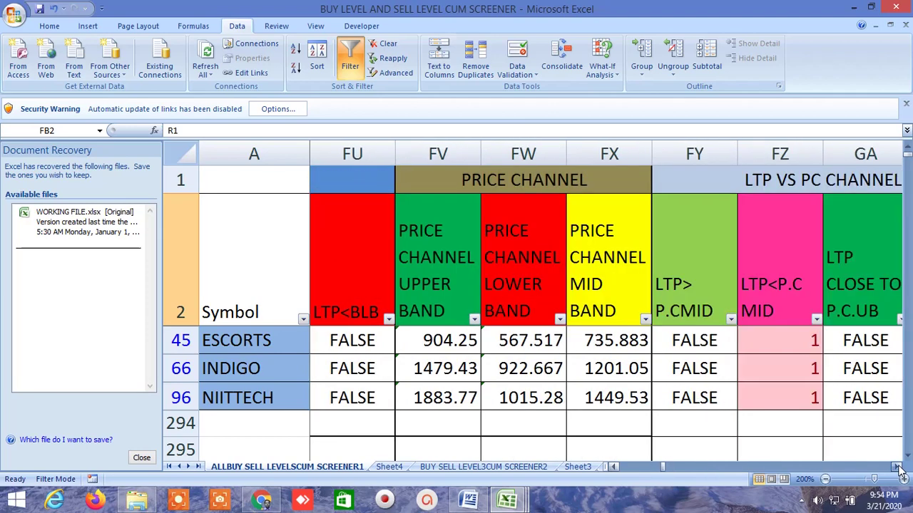
left_click(897, 467)
left_click(897, 467)
left_click(897, 467)
left_click(897, 467)
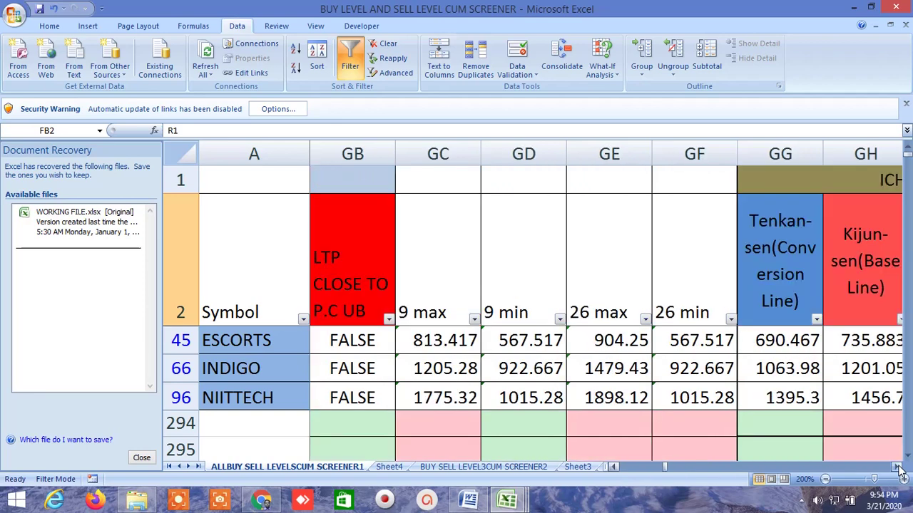
Review the Ichimoku cloud columns from Tenkan-sen to Chikou Span, with the bullish, bearish, green cloud and red cloud conditions.
left_click(897, 467)
left_click(897, 467)
left_click(897, 467)
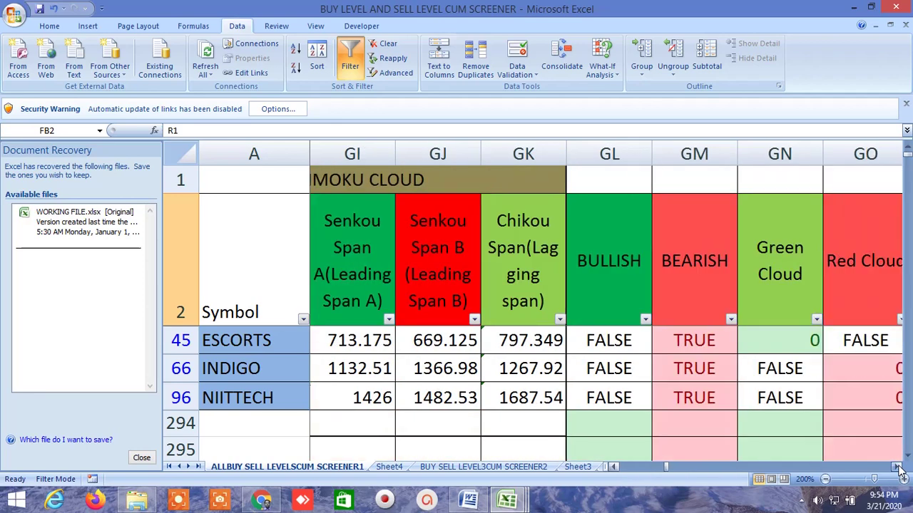
left_click(897, 467)
left_click(896, 467)
left_click(897, 467)
left_click(897, 467)
left_click(896, 467)
left_click(897, 467)
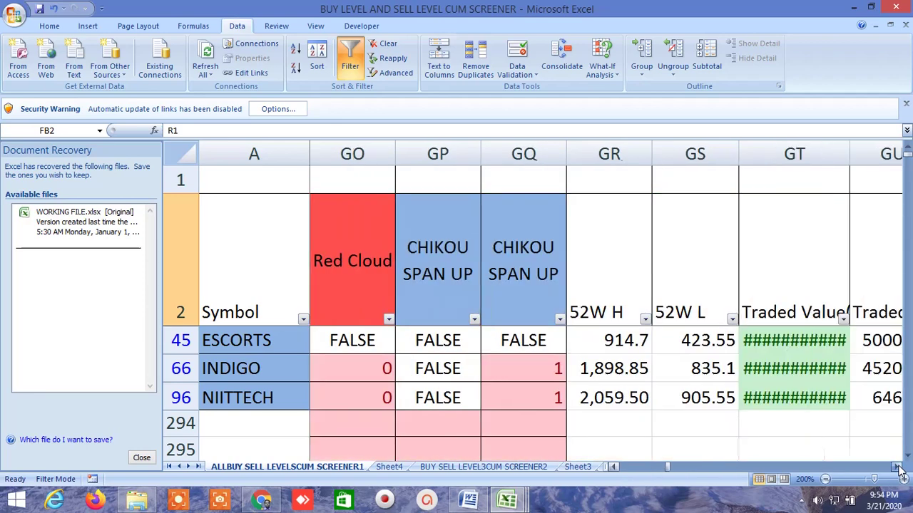
Look through the 52-week high and low, traded value, traded volume and VWAP columns with the LTP versus VWAP conditions.
left_click(897, 467)
left_click(897, 467)
left_click(897, 467)
left_click(897, 467)
left_click(897, 467)
left_click(897, 467)
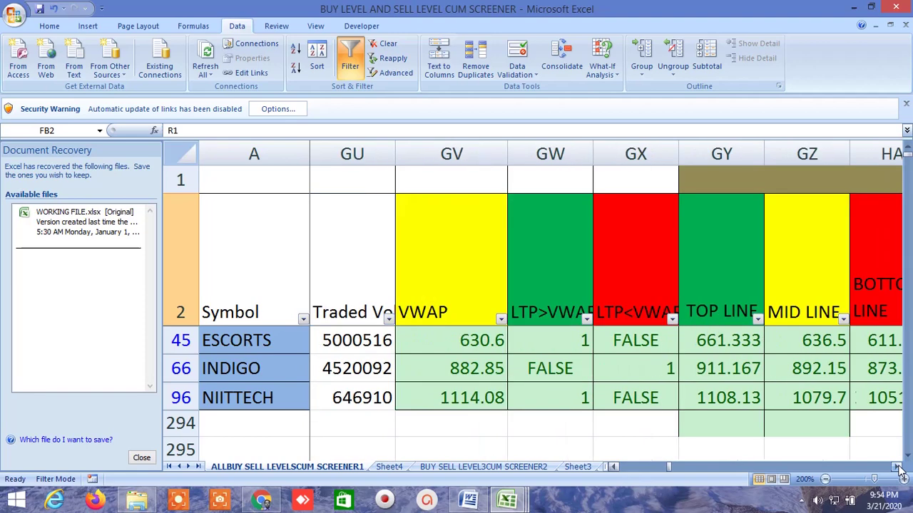
left_click(897, 467)
left_click(897, 467)
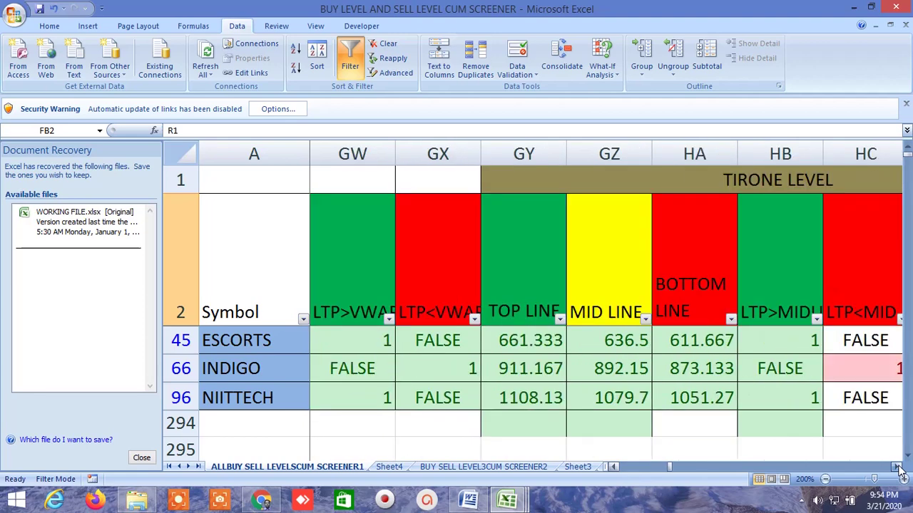
Review the TIRONE LEVEL section, covering TOP LINE, MID LINE, BOTTOM LINE and their LTP comparisons.
left_click(897, 466)
left_click(896, 467)
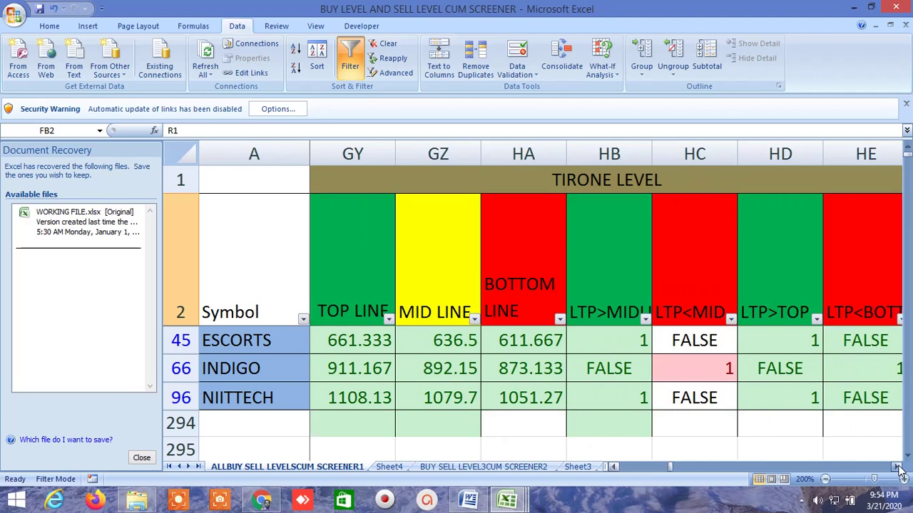
left_click(325, 261)
left_click(417, 263)
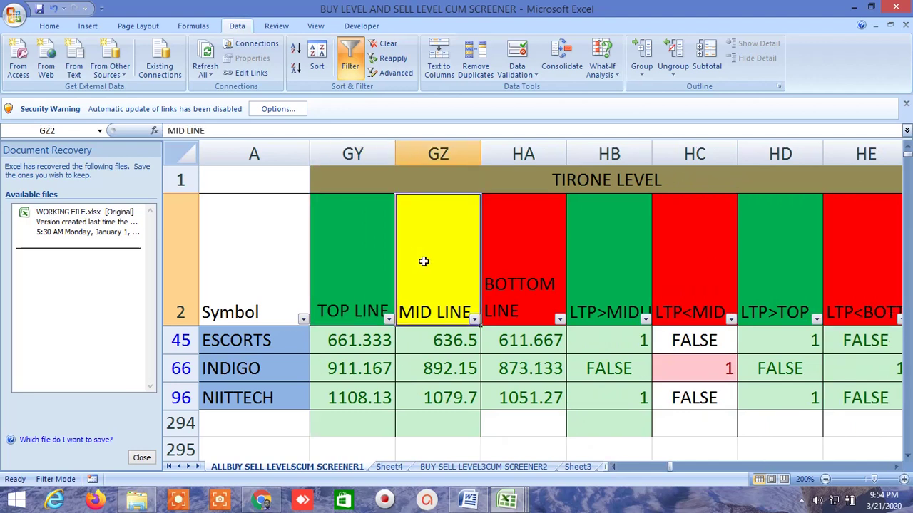
left_click(508, 262)
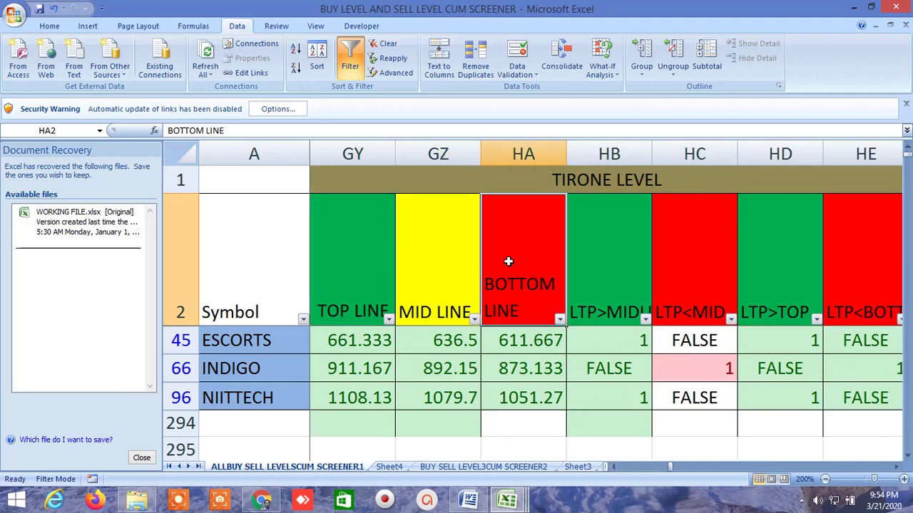
left_click(897, 467)
left_click(897, 467)
left_click(897, 467)
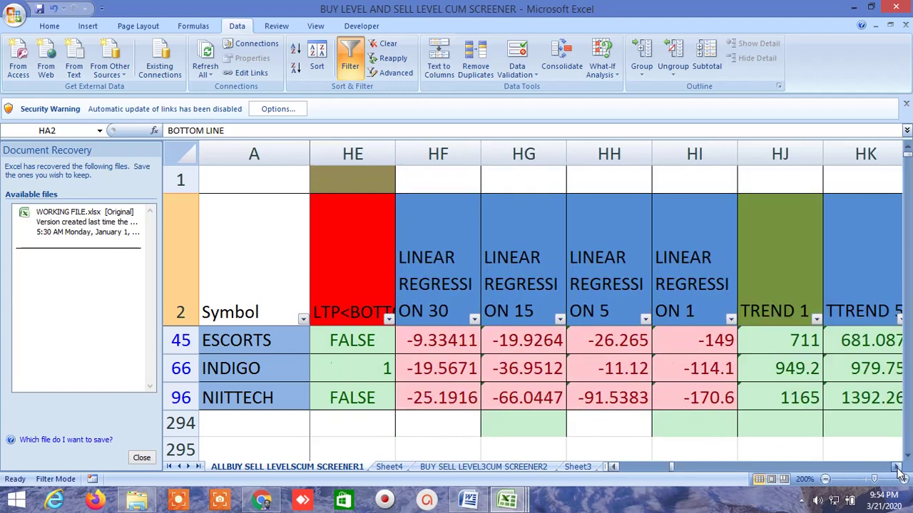
Look through the LINEAR REGRESSION and TREND columns for periods 1, 5, 15 and 30.
left_click(897, 467)
left_click(897, 467)
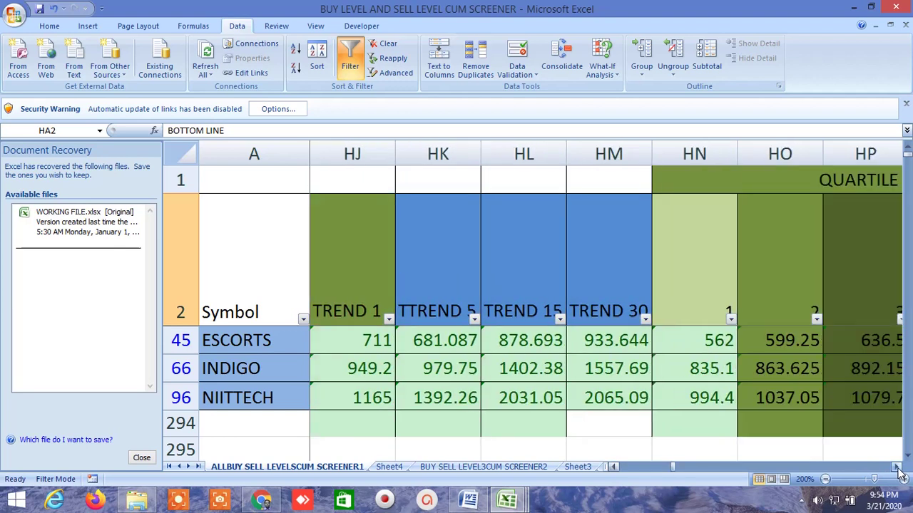
left_click(897, 466)
left_click(897, 467)
left_click(896, 467)
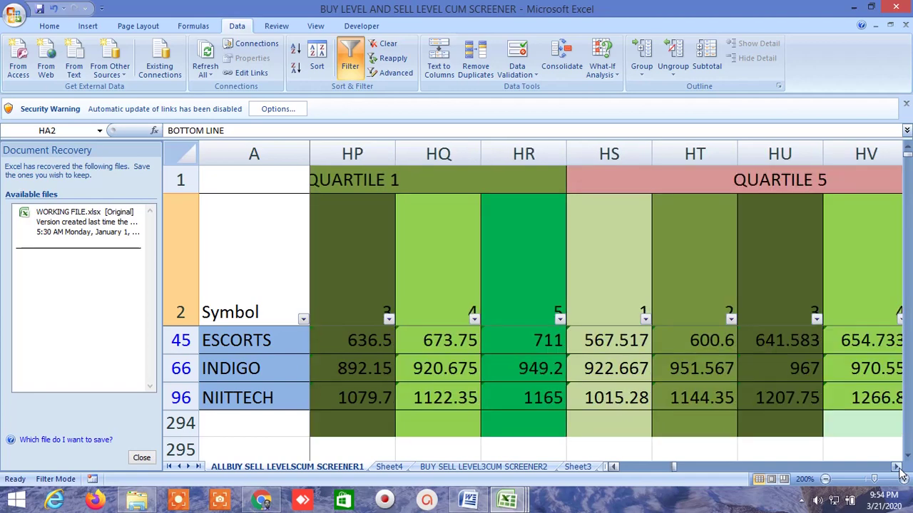
Look through the QUARTILE 1, QUARTILE 5 and QUARTILE 15 columns up to the range break columns.
left_click(897, 467)
left_click(896, 467)
left_click(897, 467)
left_click(897, 467)
left_click(897, 467)
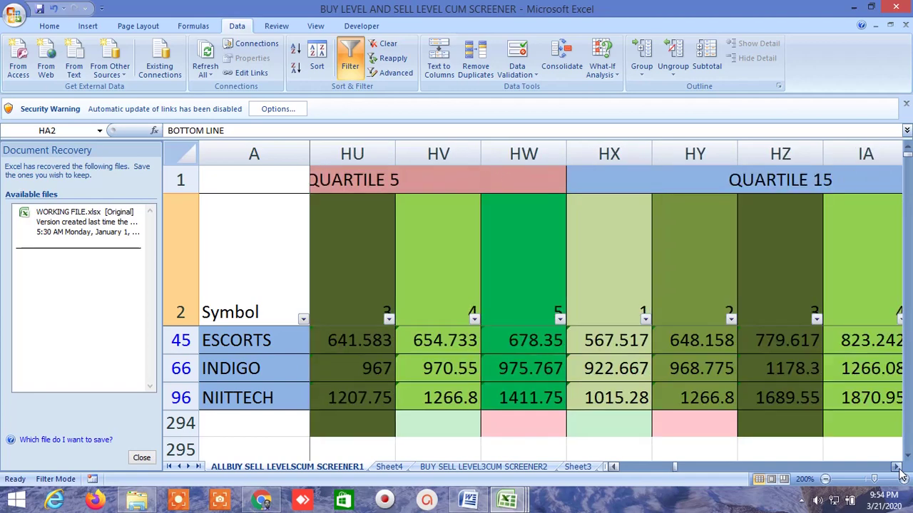
left_click(897, 467)
left_click(897, 467)
left_click(897, 467)
left_click(897, 467)
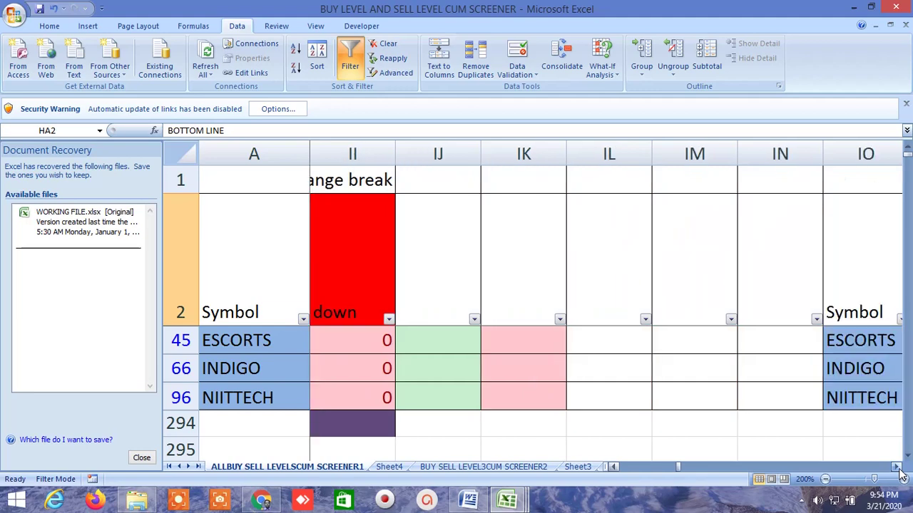
Review the PREVIOUS BREAKOUT columns and the 5MA and 30MA values with the 5-30 MA CROSS conditions.
left_click(897, 467)
left_click(897, 467)
left_click(897, 467)
left_click(897, 467)
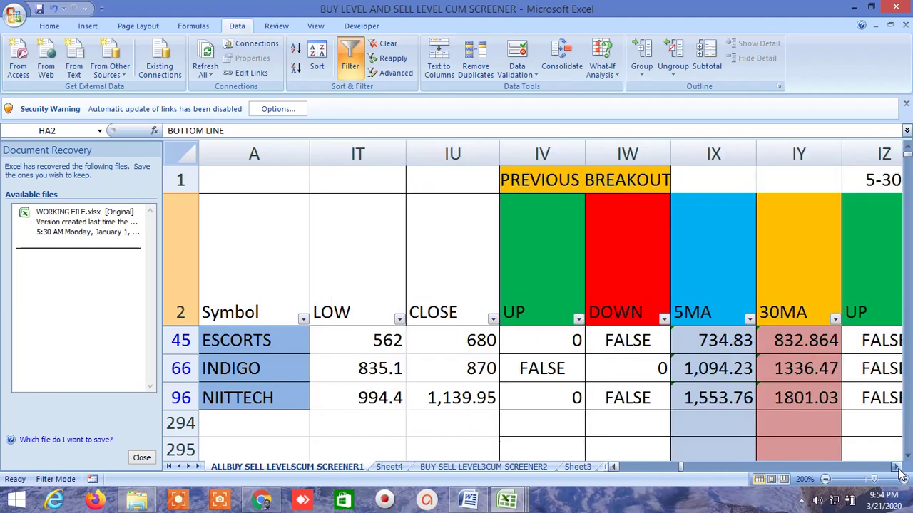
left_click(897, 467)
left_click(897, 467)
left_click(897, 467)
left_click(897, 466)
left_click(896, 467)
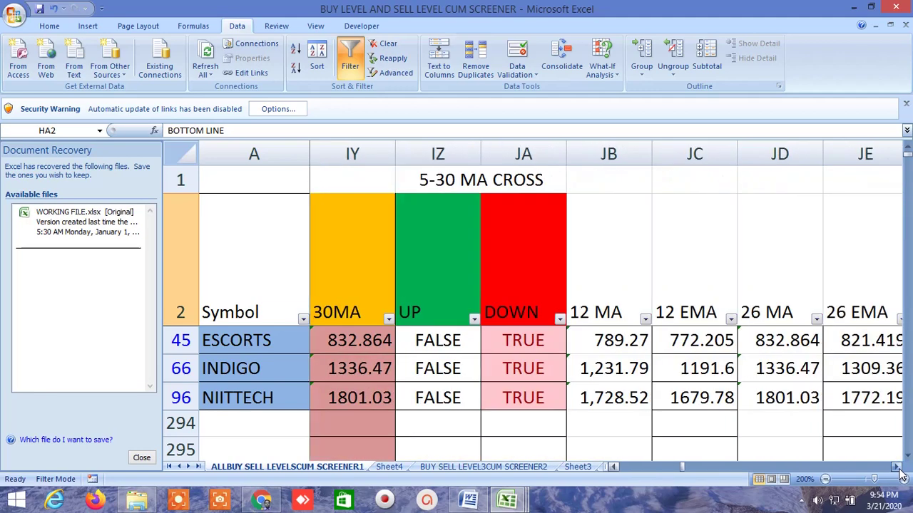
Look through the 12 and 26 period MA and EMA columns, the 9EMA and the 12-26-9 ema cross conditions.
left_click(897, 467)
left_click(897, 467)
left_click(897, 467)
left_click(897, 467)
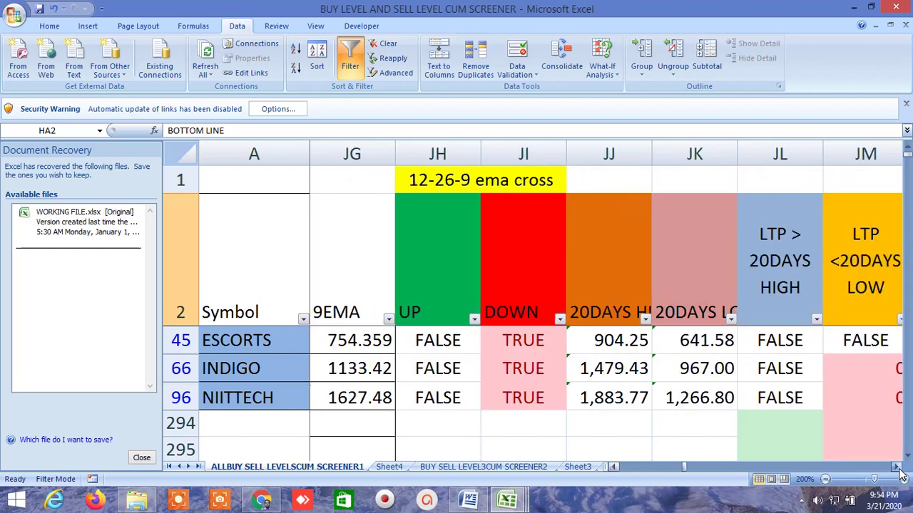
left_click(897, 467)
left_click(897, 467)
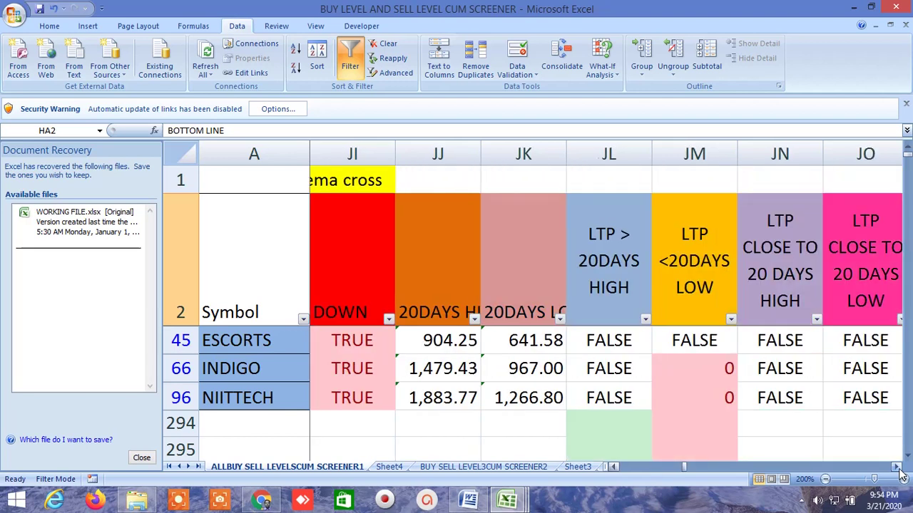
Examine the 20-day high and low columns and the conditions for LTP beyond or close to them.
left_click(897, 467)
left_click(897, 467)
left_click(897, 467)
left_click(897, 467)
left_click(897, 467)
left_click(897, 467)
left_click(897, 467)
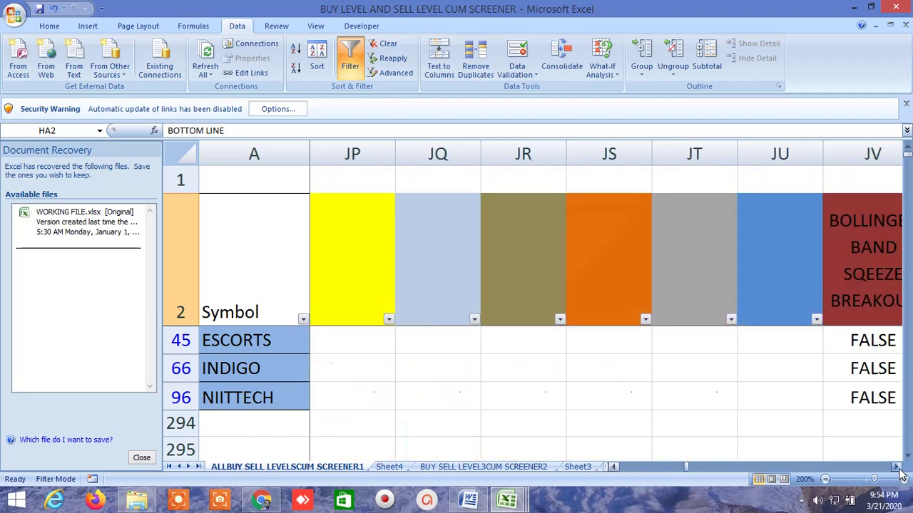
Look through the Bollinger band squeeze breakout column and the moving averages with the 7/14/21 CROSSOVER conditions.
left_click(896, 467)
left_click(897, 467)
left_click(897, 467)
left_click(897, 467)
left_click(897, 467)
left_click(897, 467)
left_click(896, 467)
left_click(897, 467)
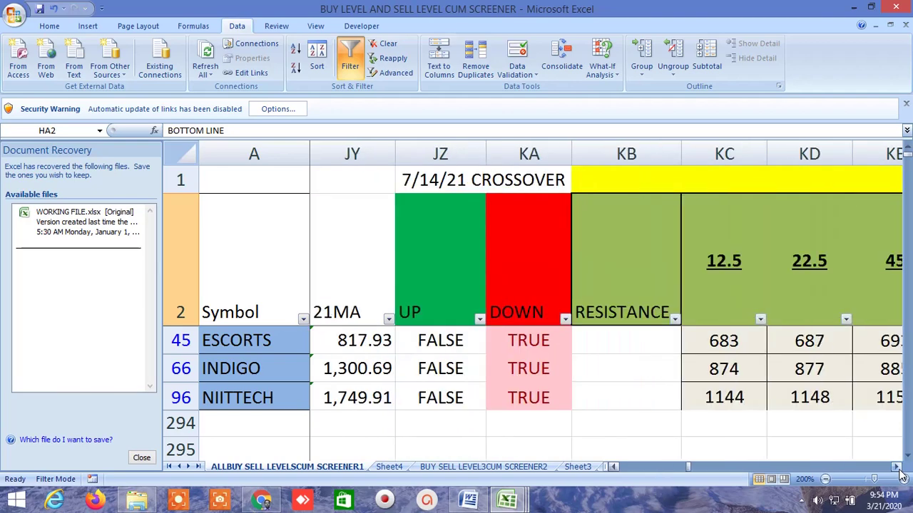
Examine the RESISTANCE level columns for 12.5, 22.5, 45, 67.5, 90, 135 and 180.
left_click(896, 467)
left_click(897, 467)
left_click(897, 467)
left_click(897, 467)
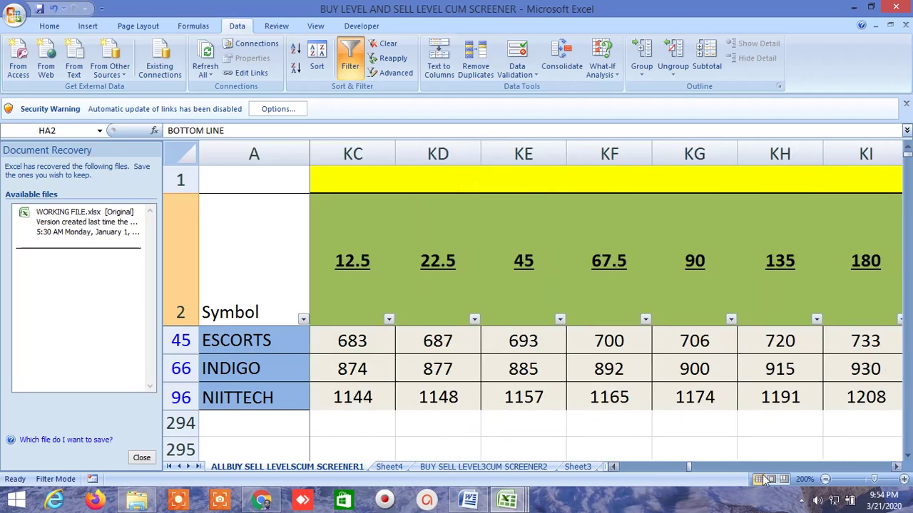
left_click(613, 466)
left_click(614, 466)
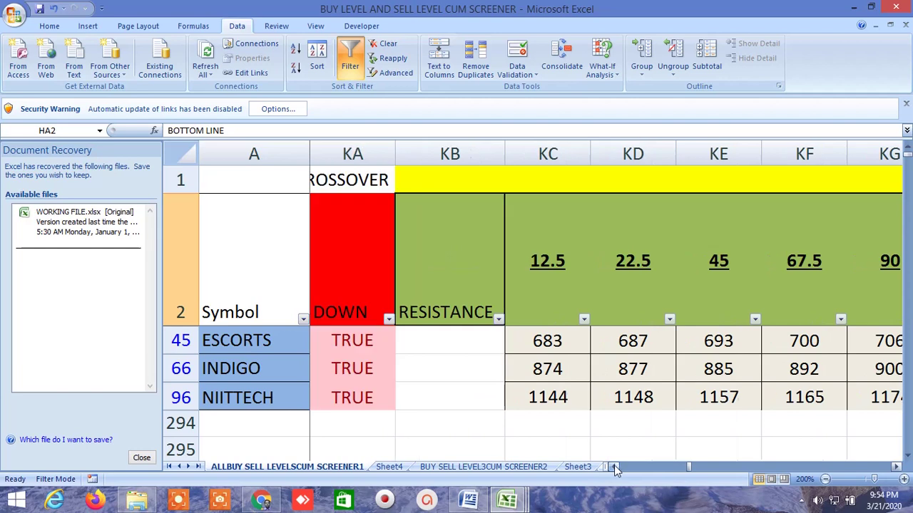
Look through the GANN ANGLES resistance columns from 12.5 up to 360.
left_click(446, 284)
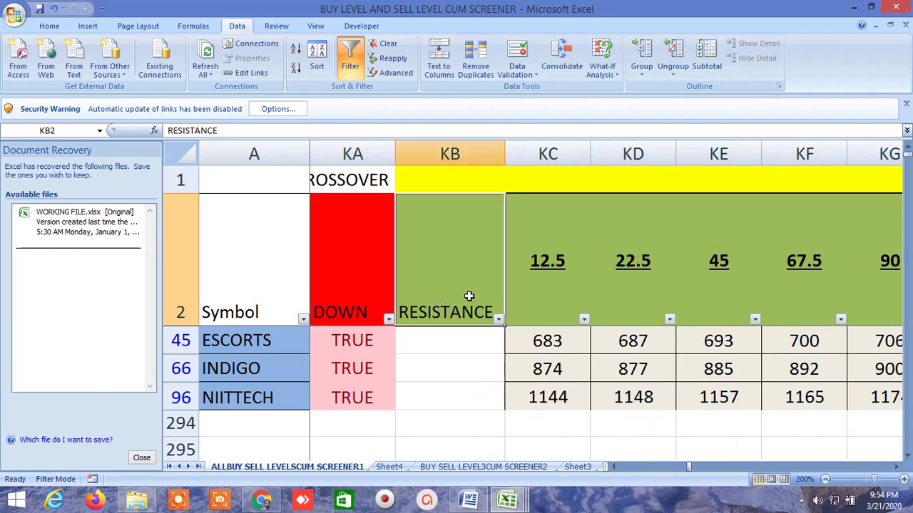
left_click(897, 467)
left_click(897, 467)
left_click(897, 467)
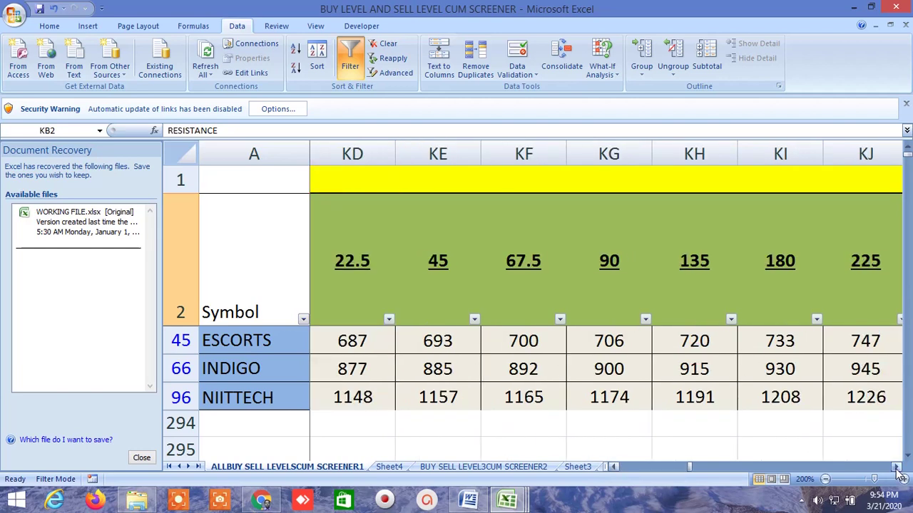
left_click(897, 467)
left_click(897, 467)
left_click(897, 467)
left_click(897, 467)
left_click(897, 467)
left_click(897, 467)
left_click(897, 467)
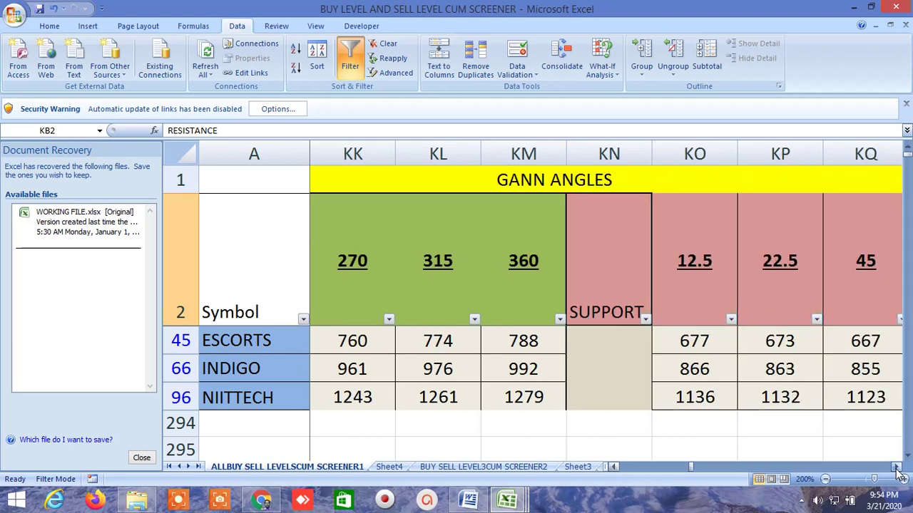
Look through the GANN ANGLES support columns up to 360 and inspect the NIITTECH formula for 270.
left_click(897, 467)
left_click(897, 467)
left_click(897, 467)
left_click(897, 467)
left_click(897, 467)
left_click(897, 467)
left_click(897, 467)
left_click(897, 467)
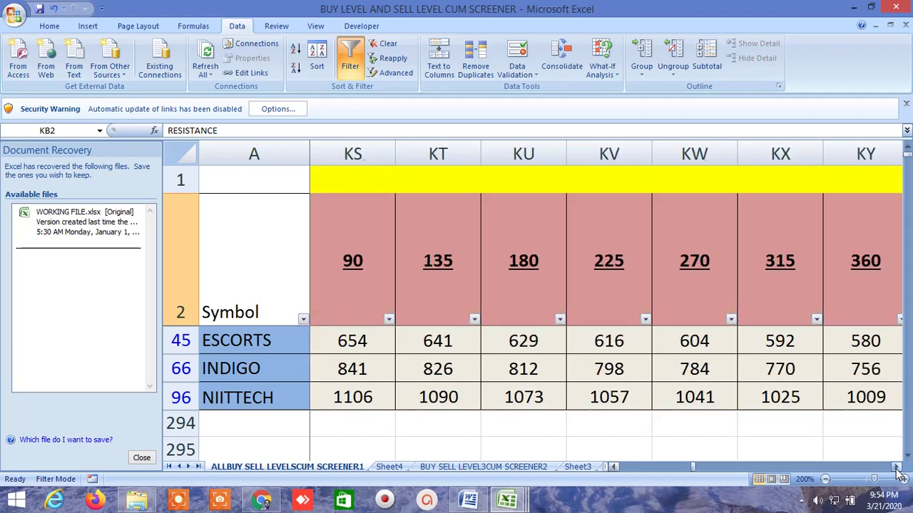
left_click(710, 399)
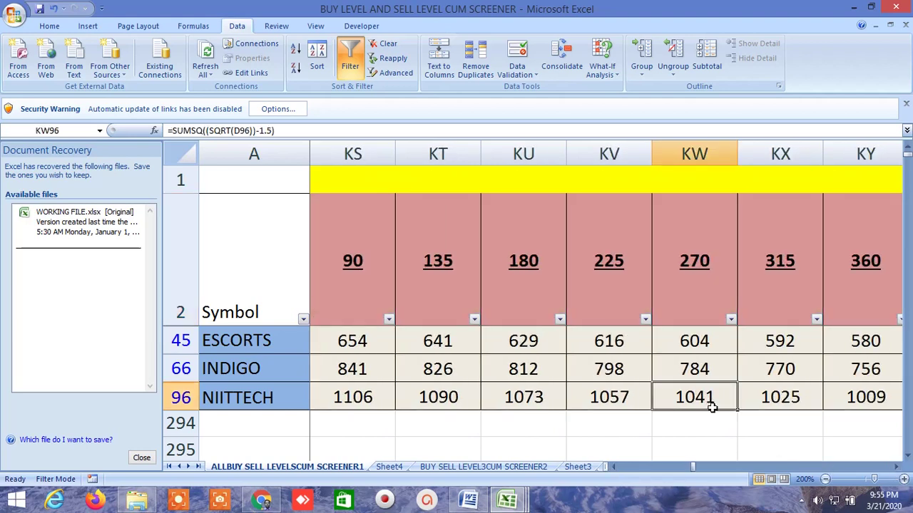
left_click(746, 453)
left_click(896, 459)
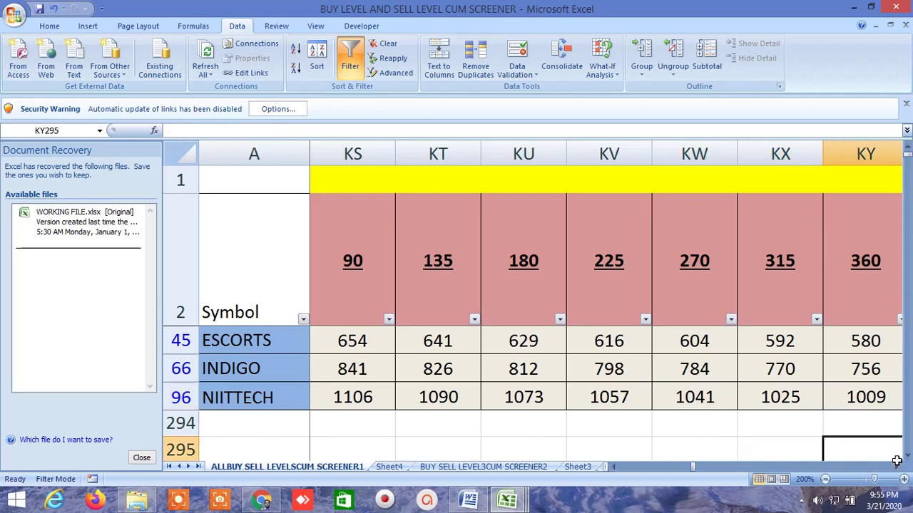
Move on to the R1 to R8 columns and read the GANN SQUARE OF 9(GANN NUMBERS) heading.
left_click(897, 466)
left_click(897, 466)
left_click(897, 466)
left_click(897, 466)
left_click(897, 466)
left_click(897, 467)
left_click(897, 466)
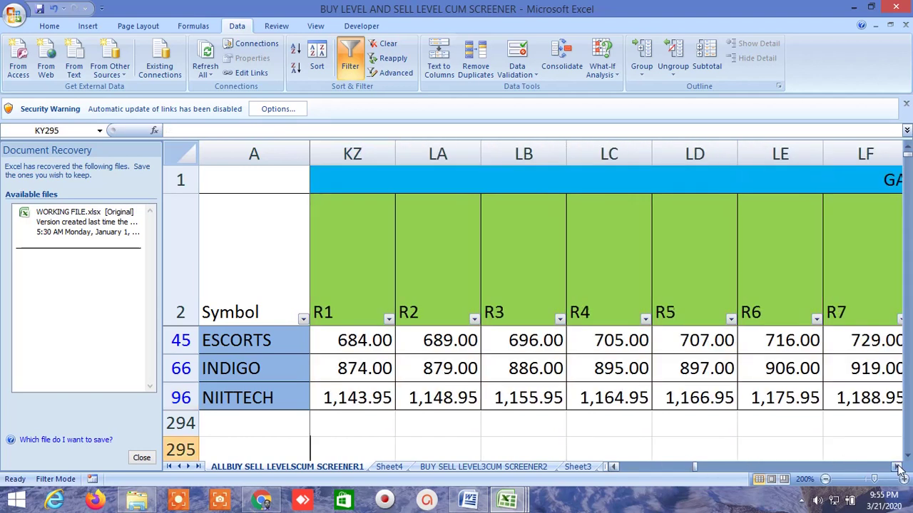
left_click(897, 466)
left_click(756, 184)
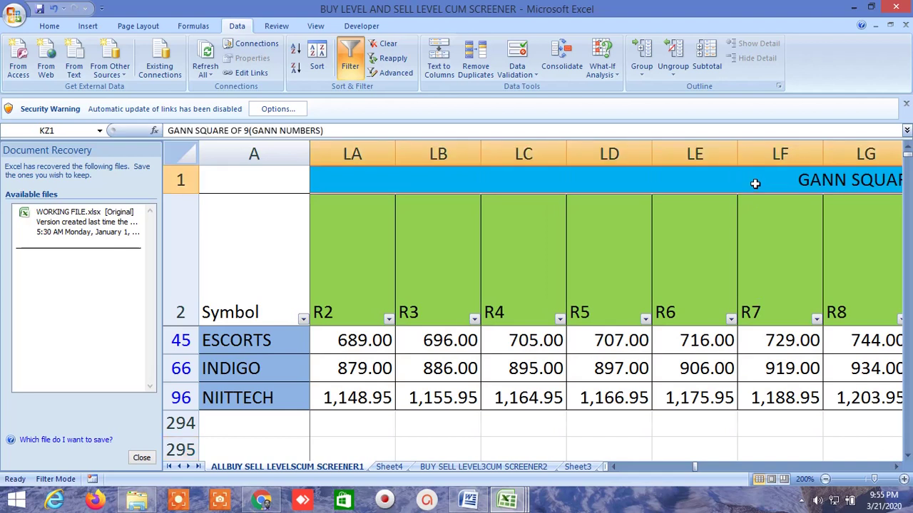
Examine the remaining Gann Square of 9 resistance columns through R9 and the support columns S1 to s9.
left_click(897, 467)
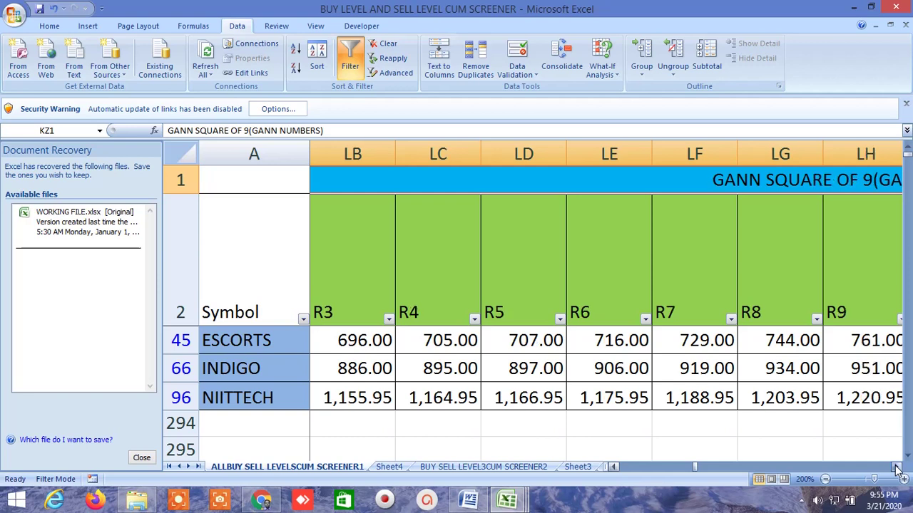
left_click(897, 466)
left_click(897, 466)
left_click(896, 466)
left_click(897, 466)
left_click(896, 467)
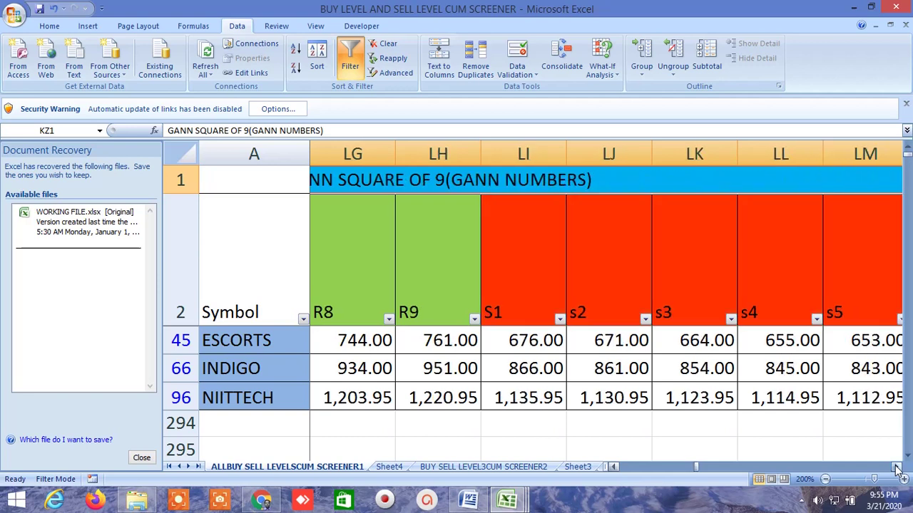
left_click(897, 466)
left_click(896, 466)
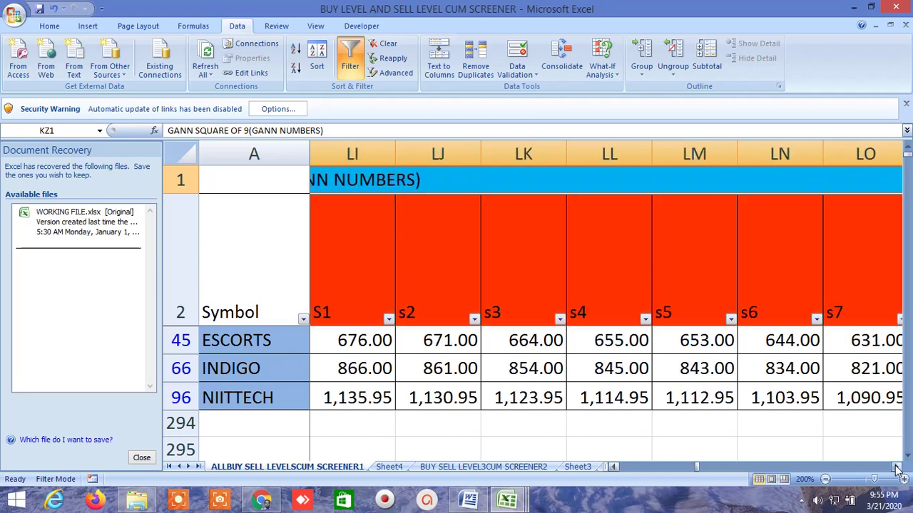
left_click(897, 466)
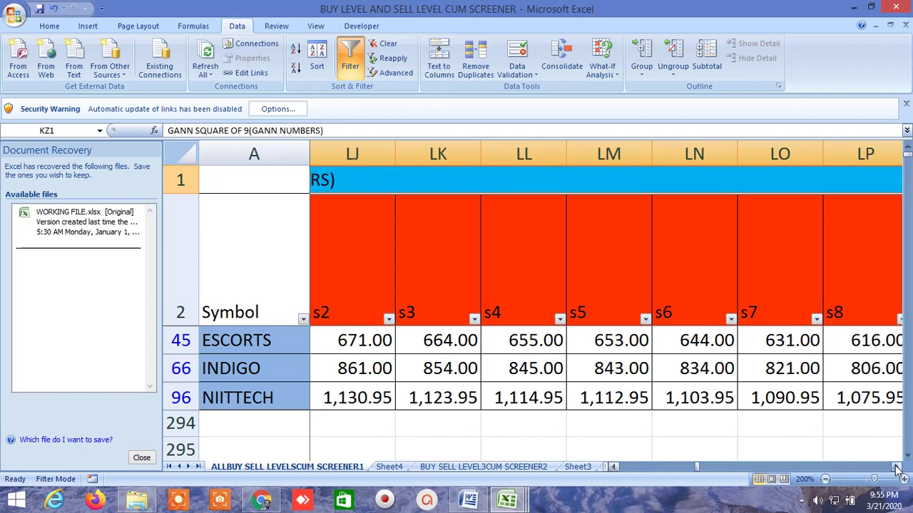
left_click(897, 467)
left_click(897, 467)
left_click(897, 467)
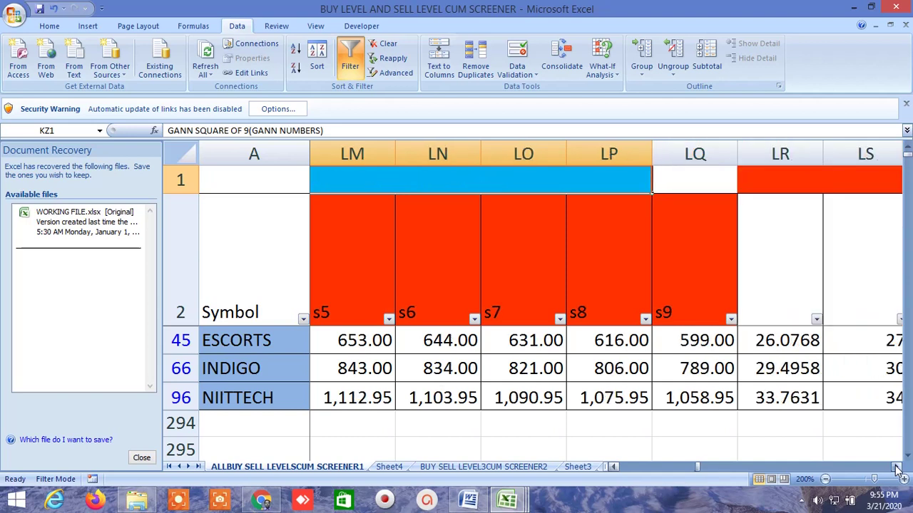
Look through the MURREY'S MATHEMATICAL LEVEL CALCULATION columns from HR+3 to S7 and read the section heading.
left_click(897, 466)
left_click(897, 467)
left_click(897, 466)
left_click(897, 469)
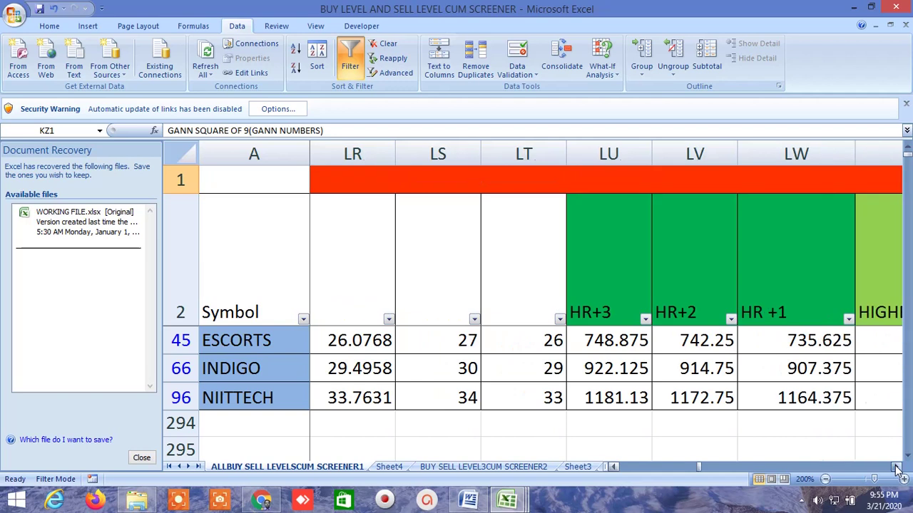
left_click(897, 468)
left_click(897, 469)
left_click(896, 468)
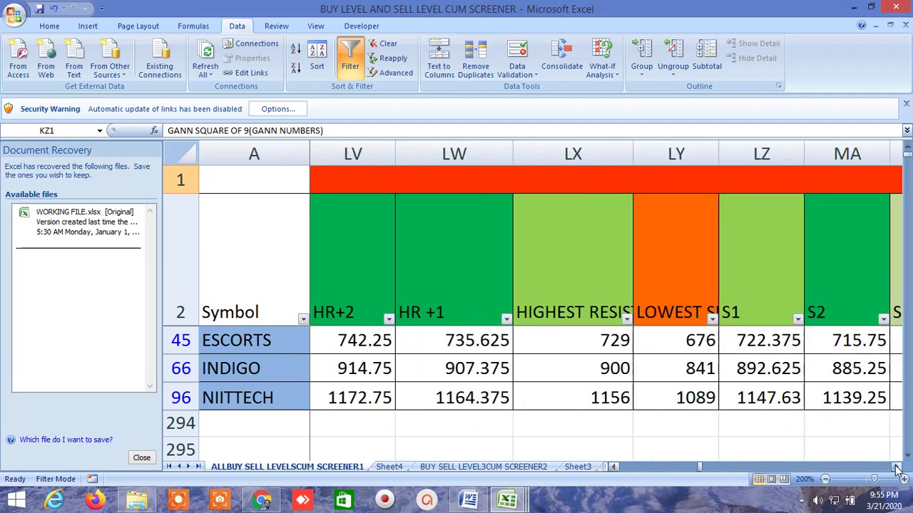
left_click(897, 469)
left_click(897, 469)
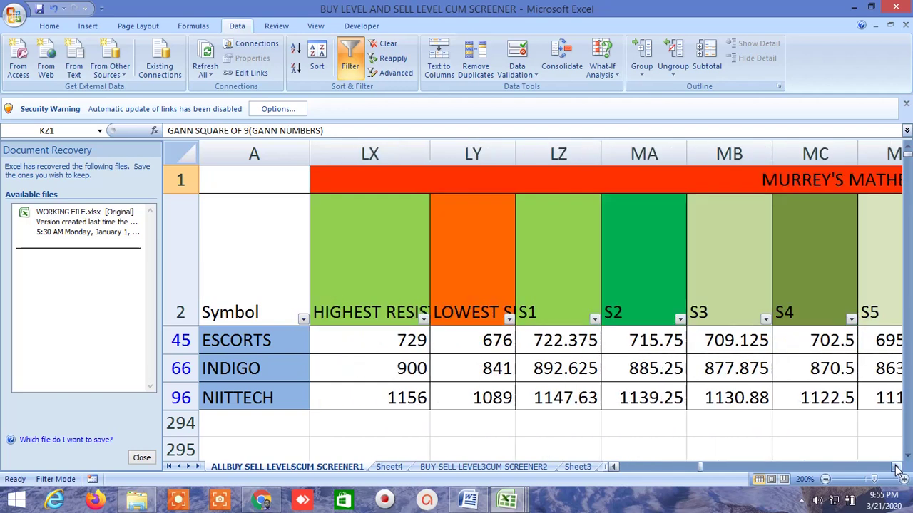
left_click(897, 469)
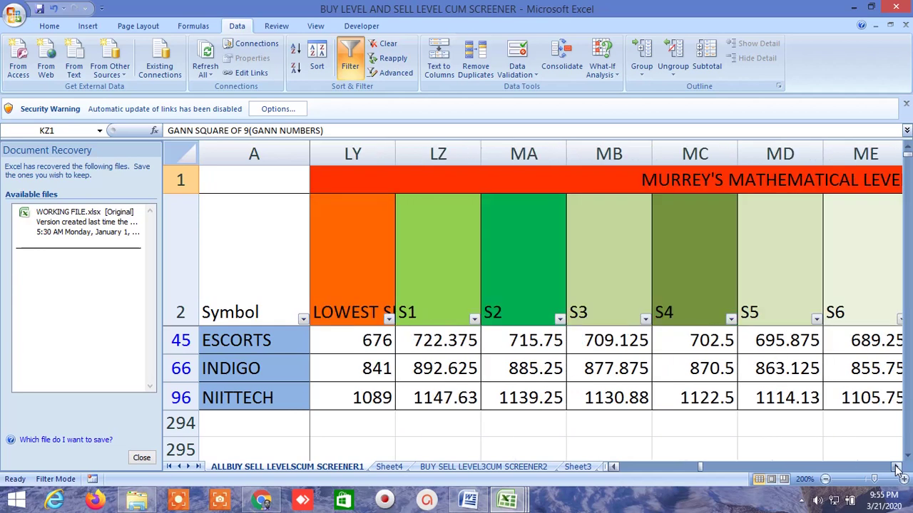
left_click(897, 468)
left_click(897, 468)
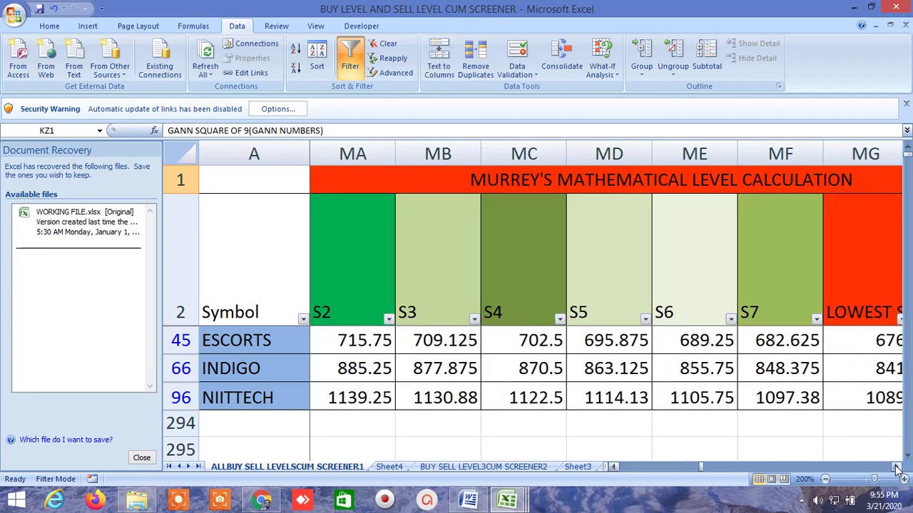
left_click(626, 180)
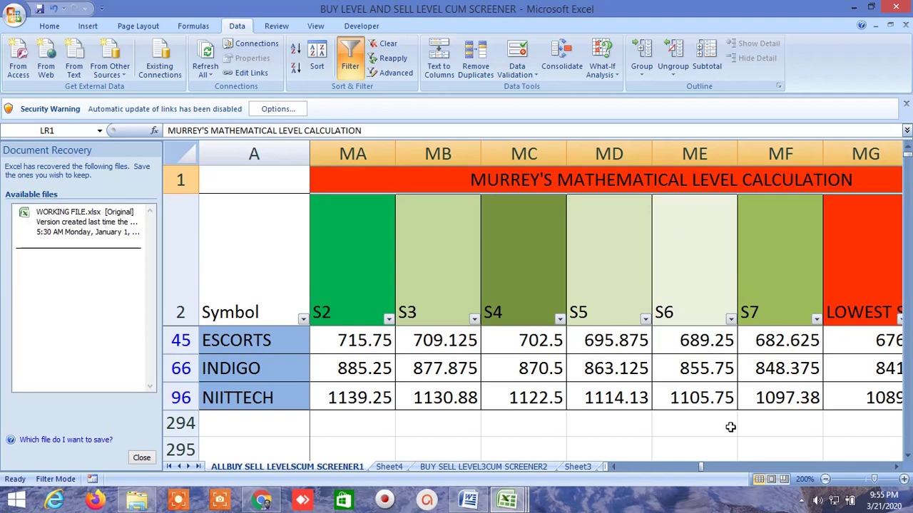
Inspect the HIGHEST RESISTANCE and LOWEST SUPPORT headings and their formulas for ESCORTS.
left_click(610, 467)
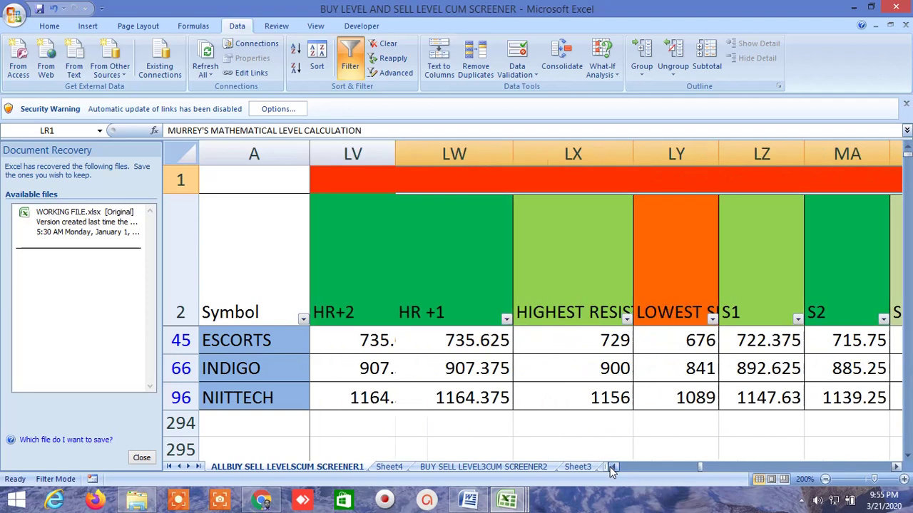
left_click(578, 290)
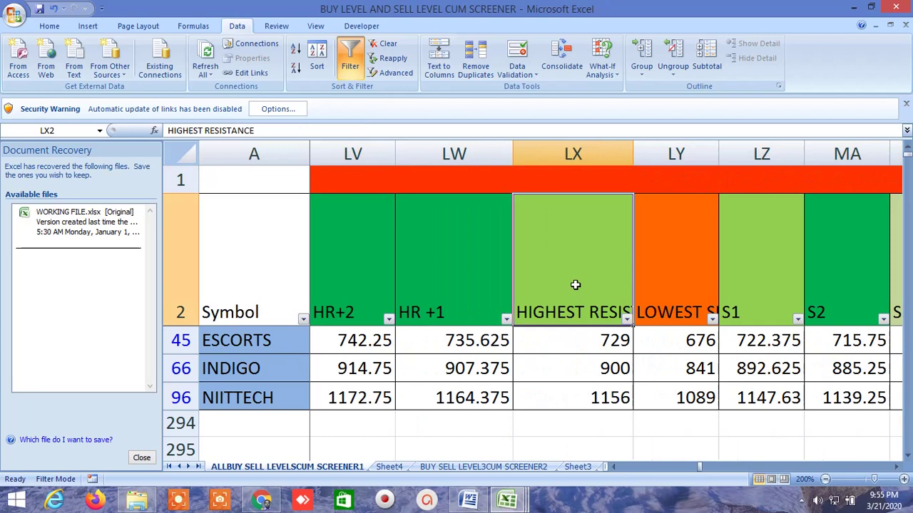
left_click(683, 270)
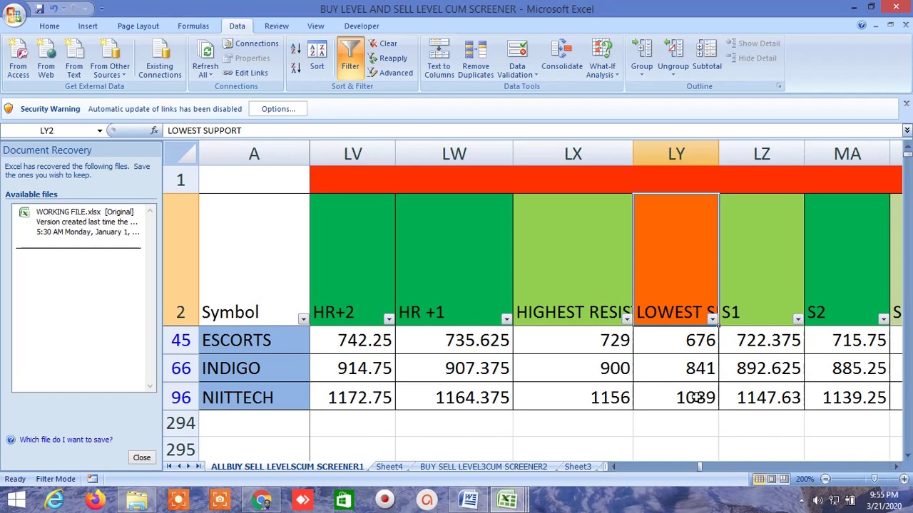
left_click(587, 342)
left_click(673, 342)
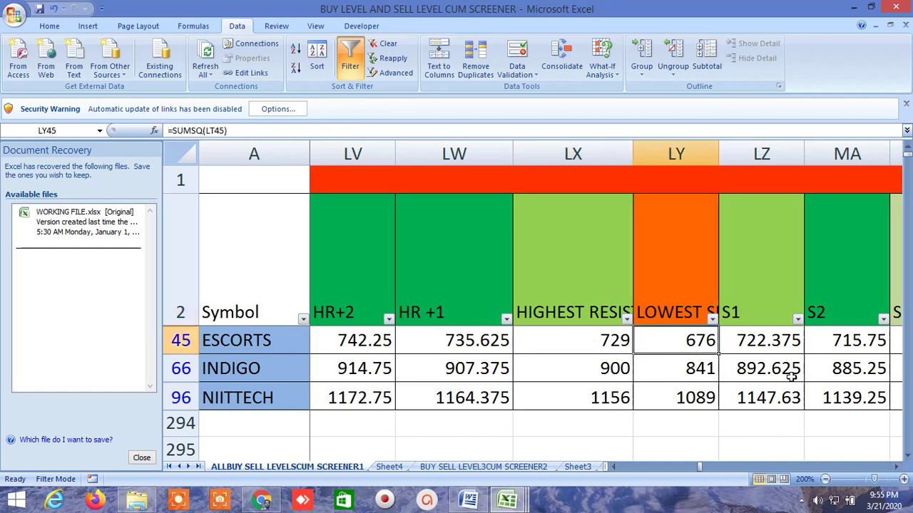
left_click(896, 467)
left_click(896, 467)
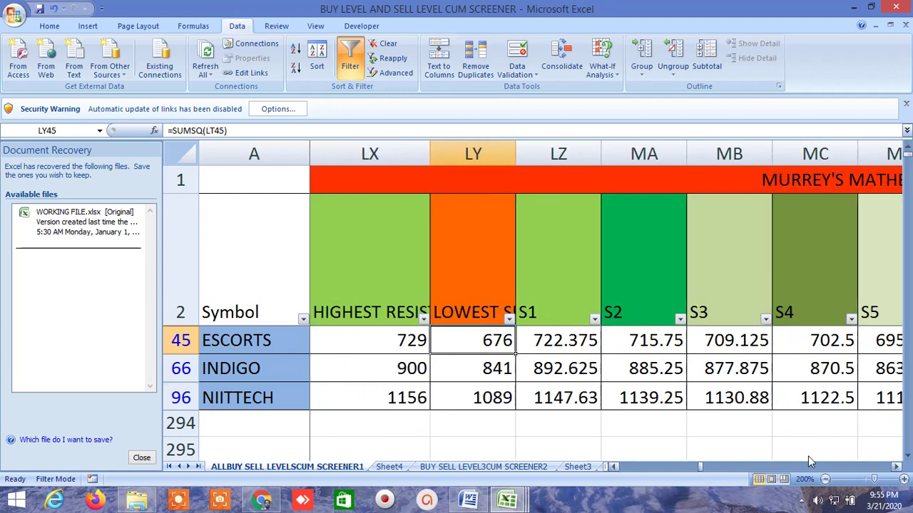
Slightly narrow the HIGHEST RESISTANCE column in the Murrey's section.
left_click(411, 288)
left_click(492, 269)
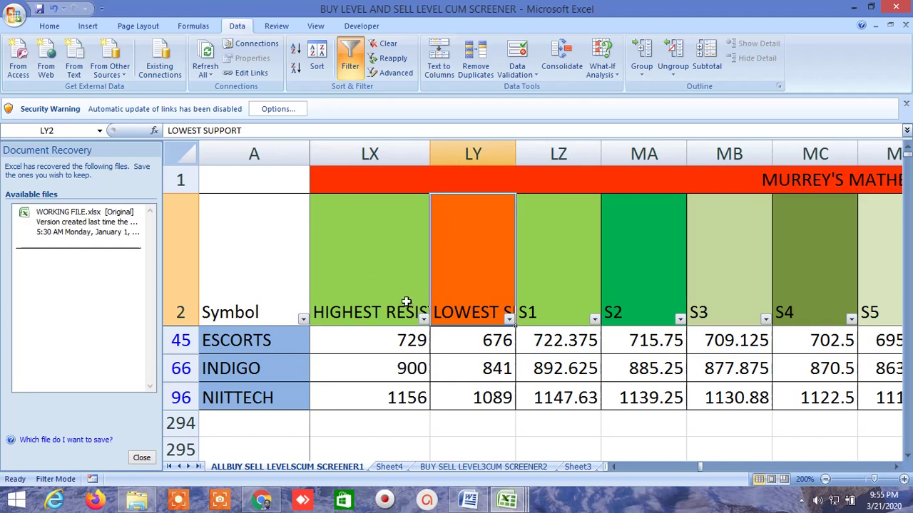
left_click(385, 283)
left_click(457, 273)
left_click(386, 282)
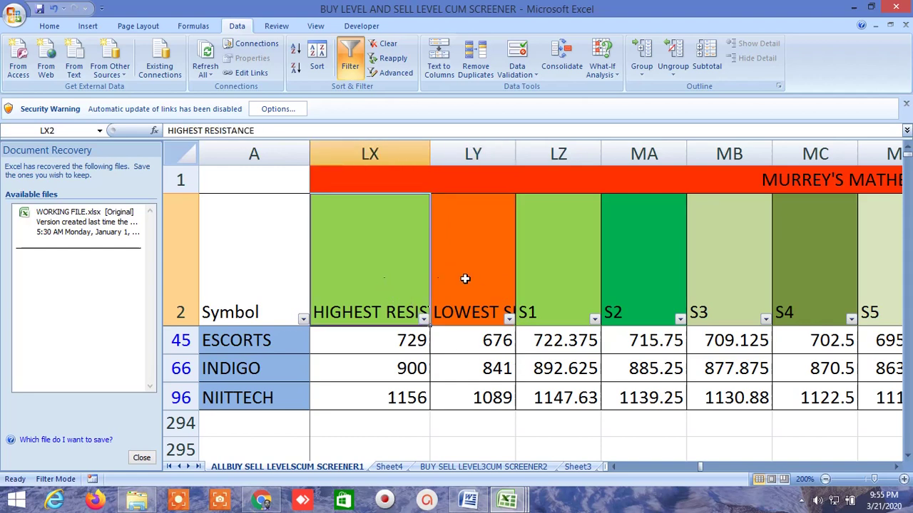
left_click_drag(426, 144, 405, 149)
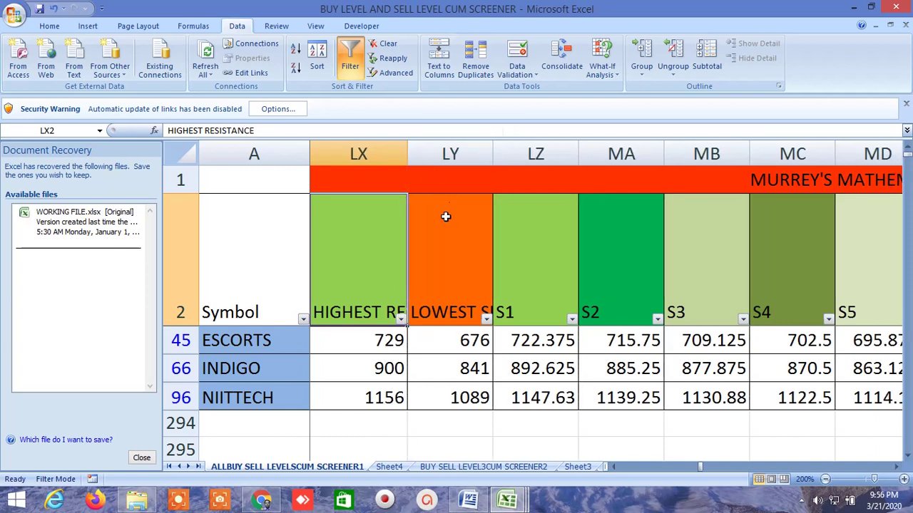
Review the HIGHEST RESISTANCE and LOWEST SUPPORT columns together with the HR+1 and HR+2 levels.
left_click(456, 261)
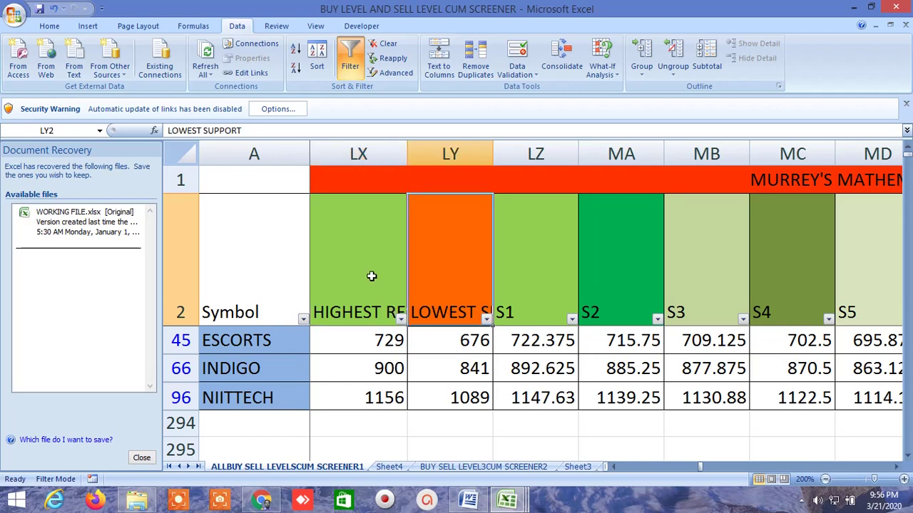
left_click(371, 276)
left_click(445, 276)
left_click(613, 467)
left_click(614, 467)
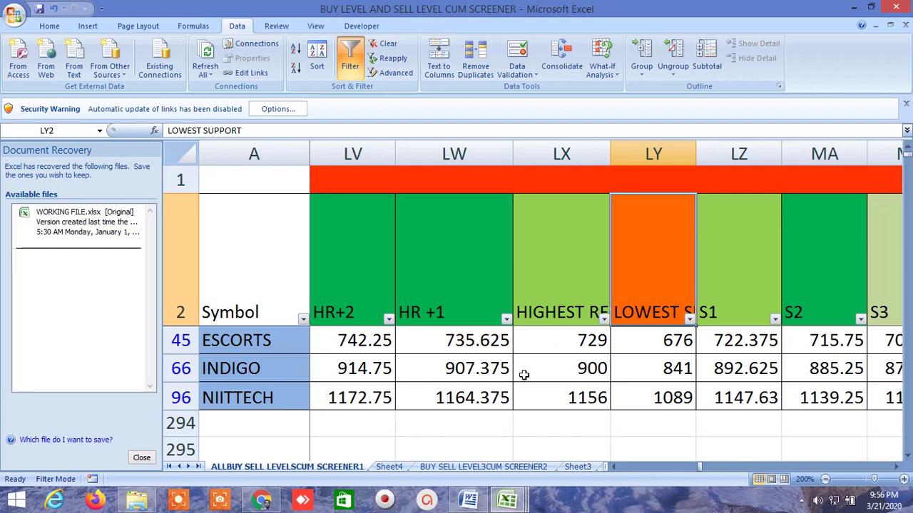
Examine the Gann degree and time-to-reverse columns at the sheet's end, checking the time formulas for ESCORTS, INDIGO and NIITTECH.
left_click(895, 467)
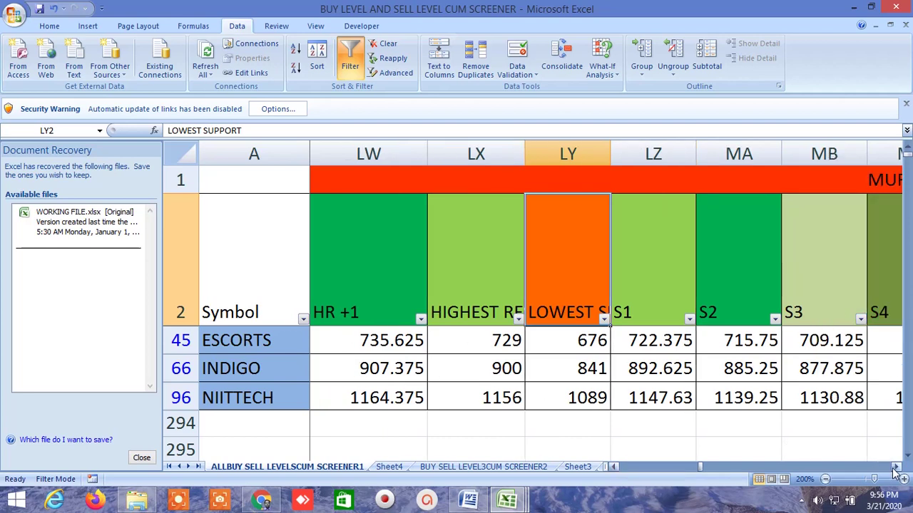
left_click_drag(896, 469, 895, 469)
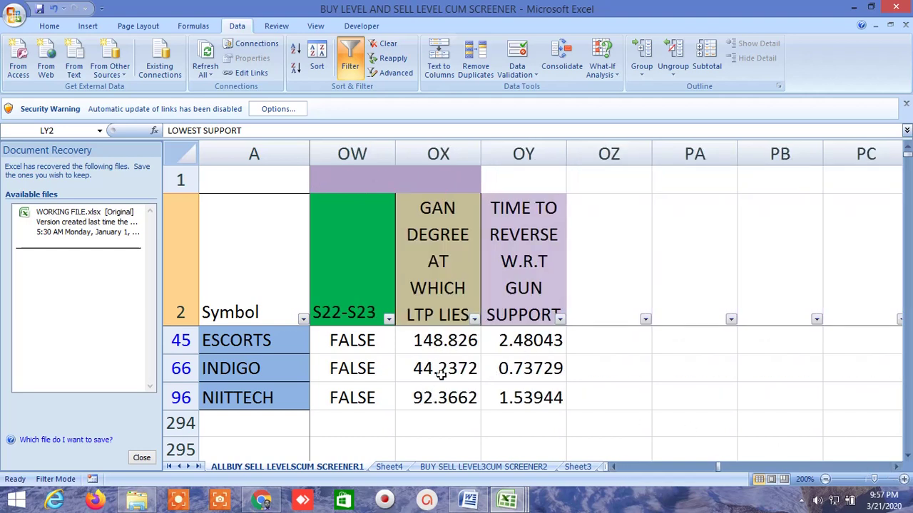
left_click(519, 341)
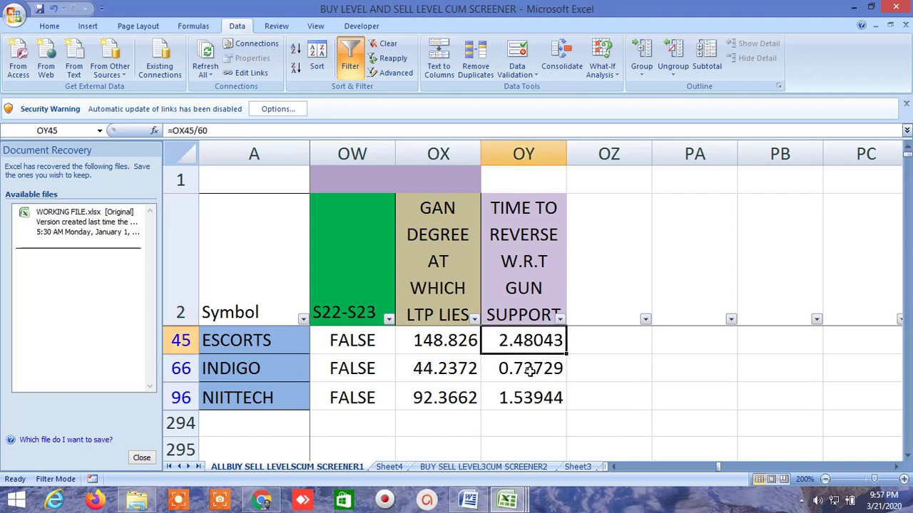
left_click(530, 370)
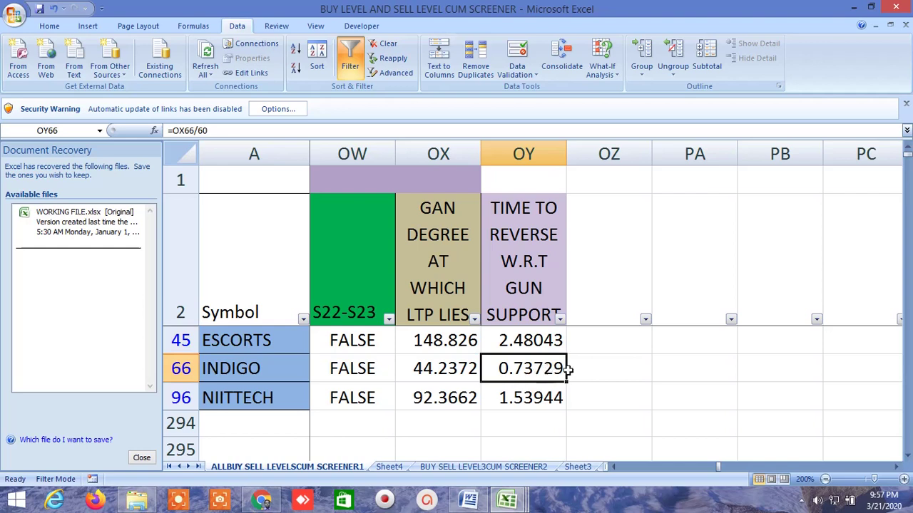
left_click(531, 398)
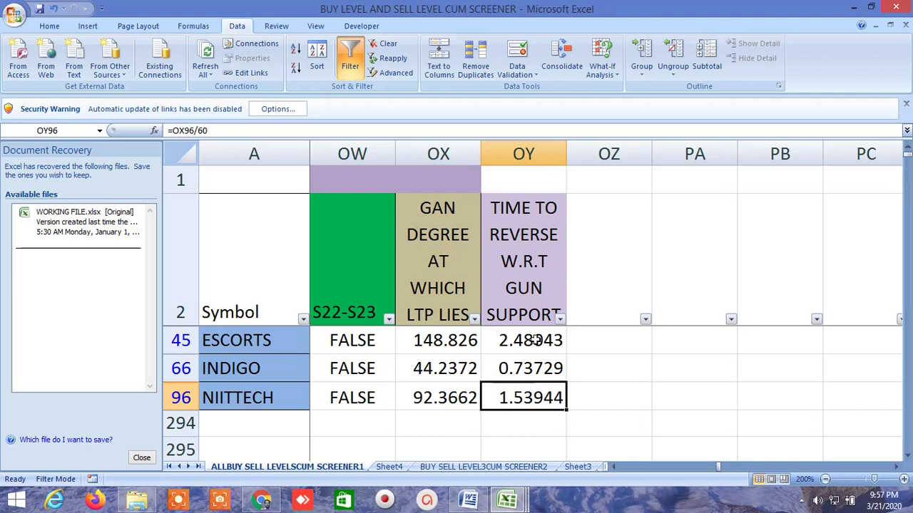
left_click(534, 341)
left_click(538, 370)
left_click(544, 394)
Show the BUY SELL LEVEL3CUM SCREENER2 sheet.
left_click(483, 468)
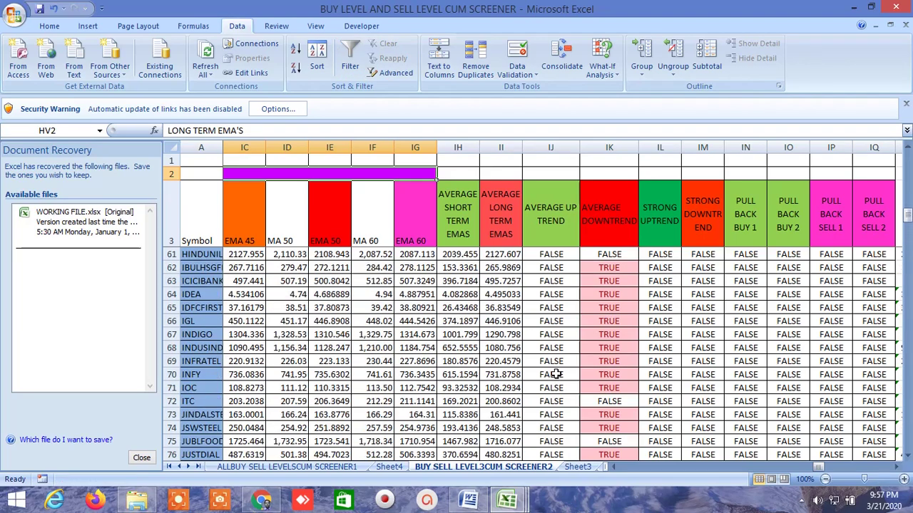
Check the 100 MA signal formulas in column FT for BHEL and BHARTIARTL.
scroll(556, 374, "up", 19)
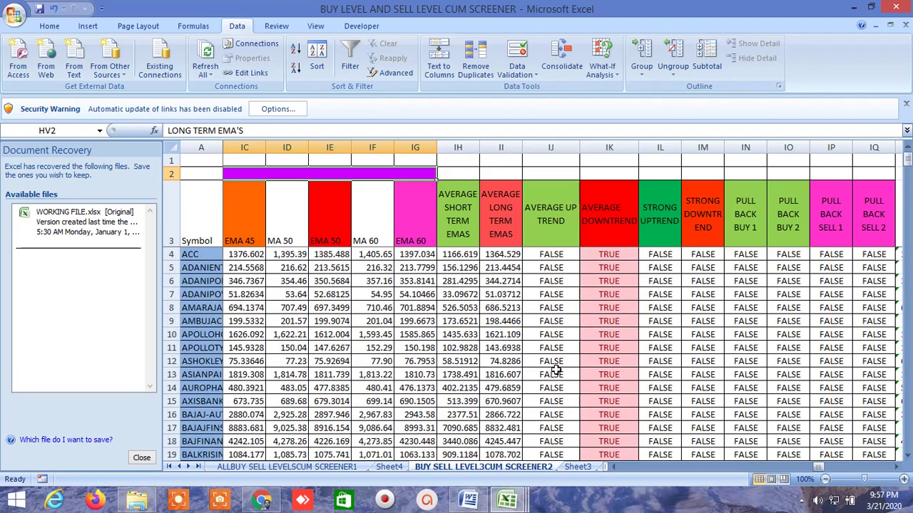
left_click_drag(816, 467, 766, 482)
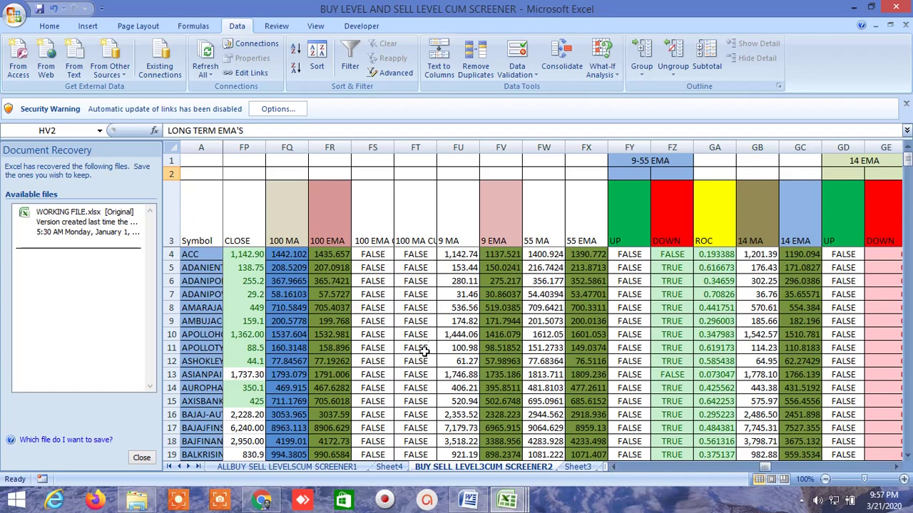
scroll(426, 346, "down", 4)
left_click(418, 385)
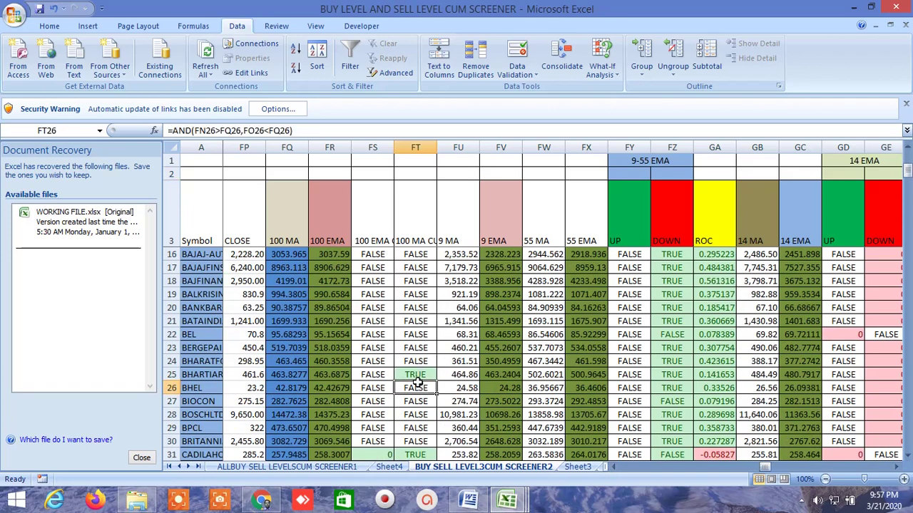
left_click(420, 375)
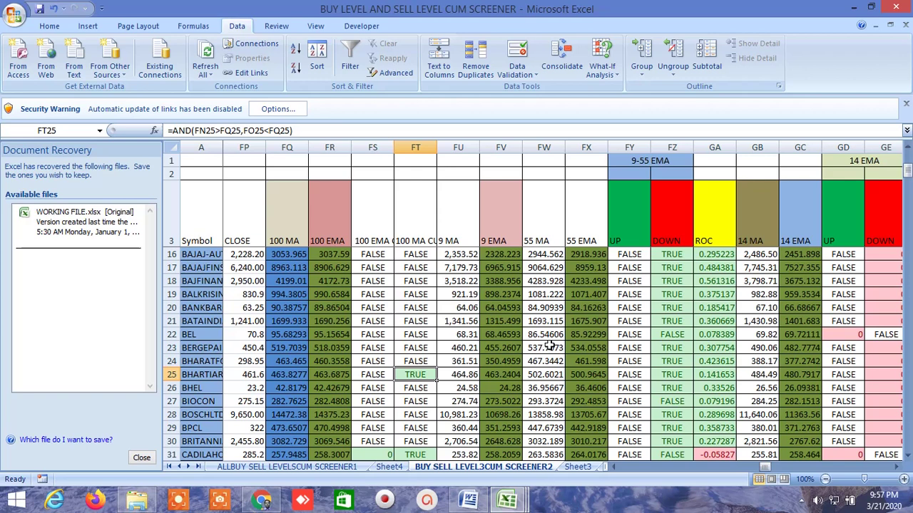
Switch to Kite in Chrome and open the ULTRACEMCO chart from the watchlist.
left_click(275, 501)
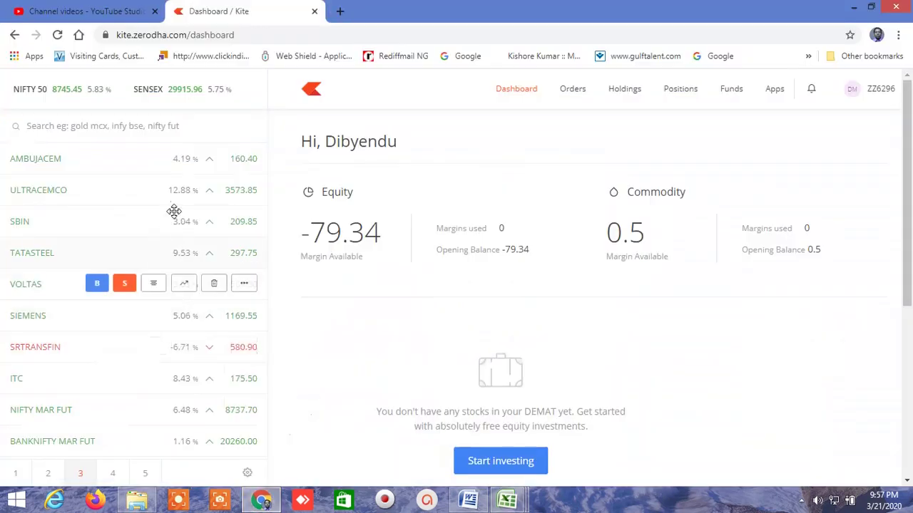
left_click(182, 190)
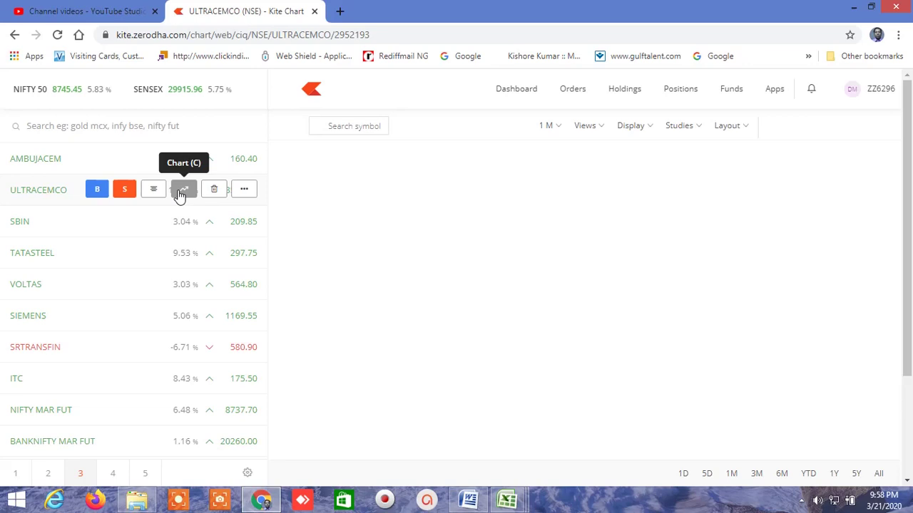
left_click(180, 194)
Dismiss the YouTube Studio video upload dialog and close the YouTube Studio page, keeping the Kite chart open.
left_click(111, 13)
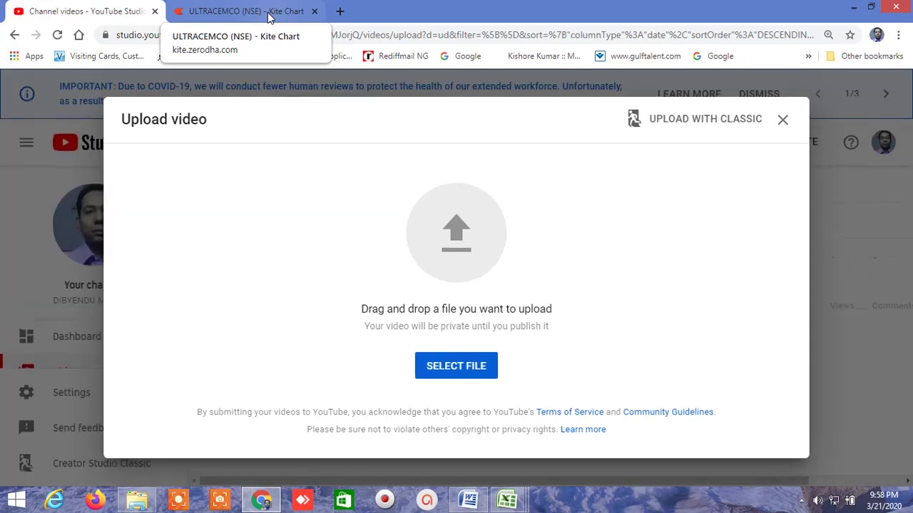
left_click(782, 121)
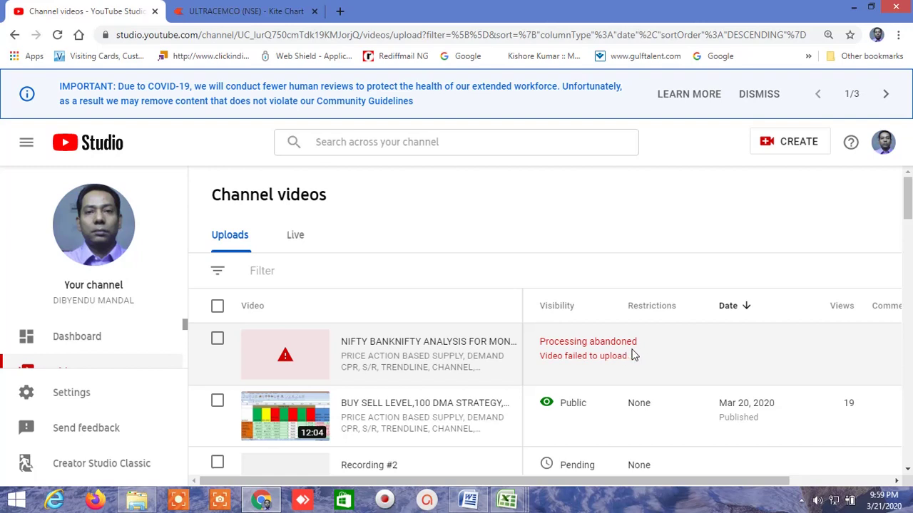
left_click(260, 10)
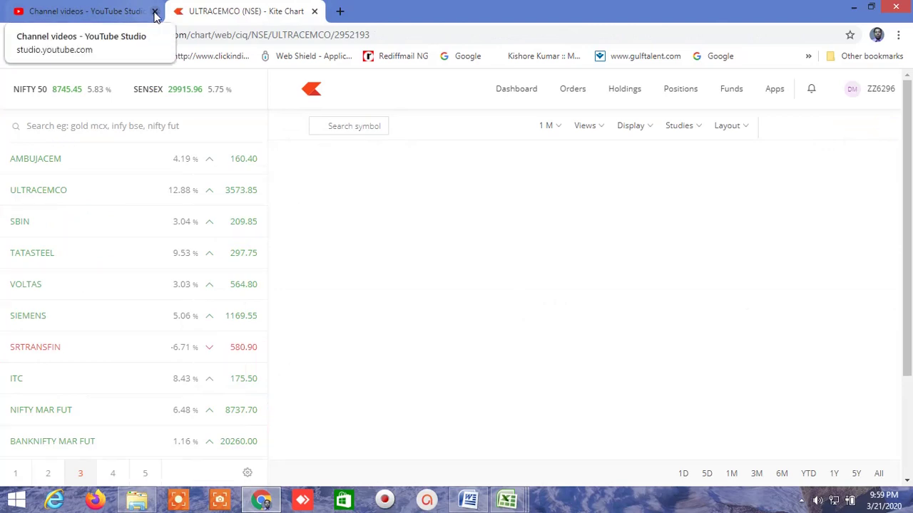
left_click(154, 12)
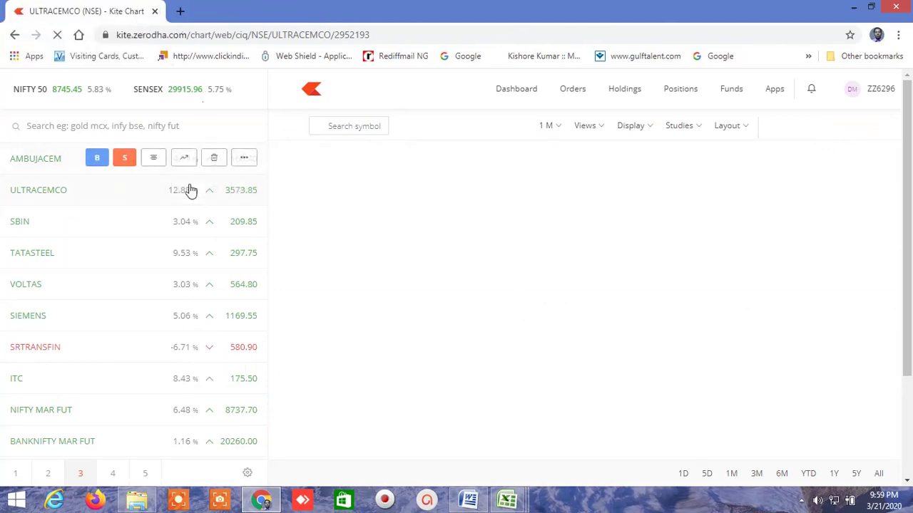
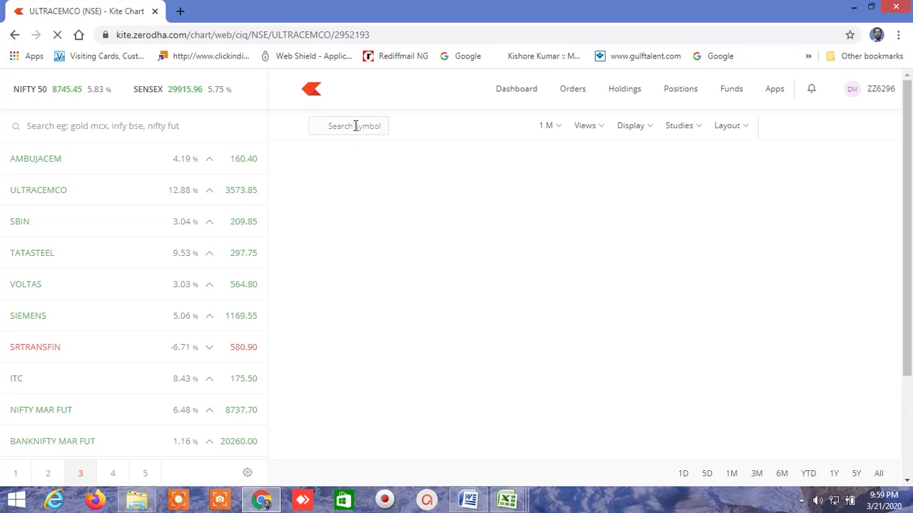
Open the SBIN chart from the Kite watchlist and reload its page.
mouse_move(204, 198)
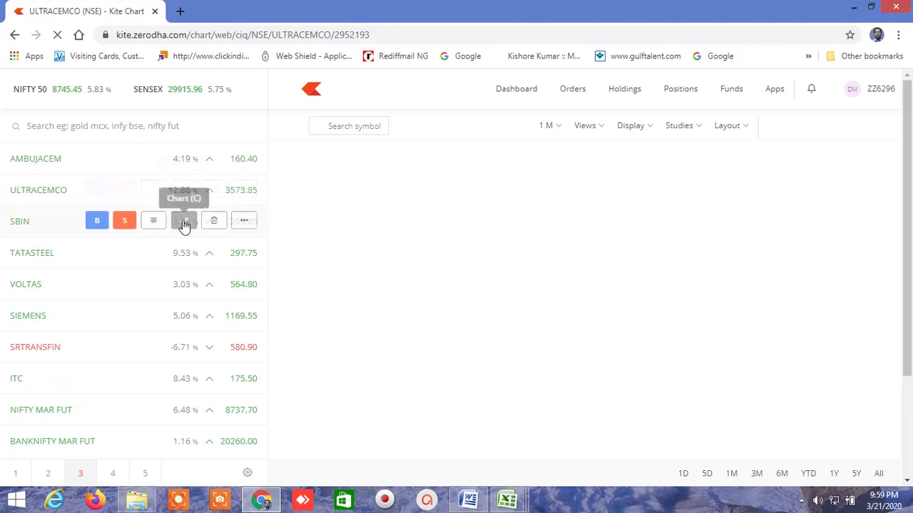
left_click(184, 223)
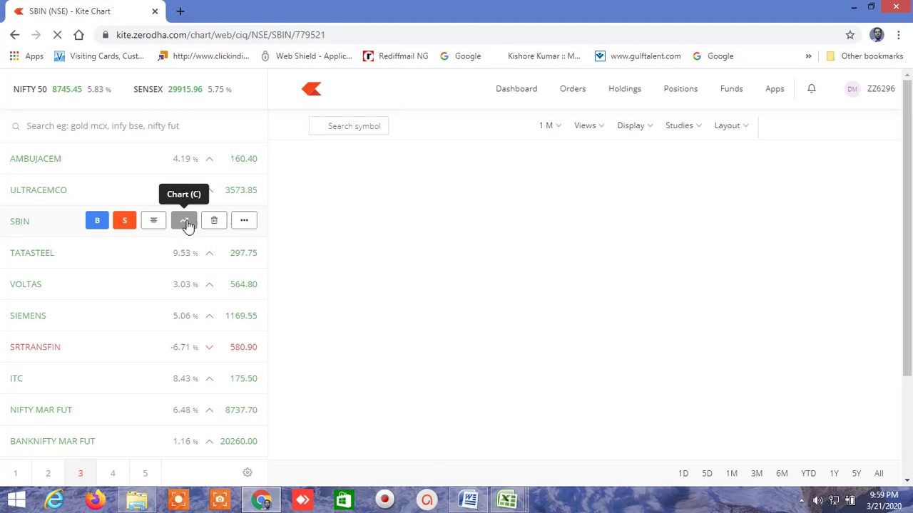
left_click(333, 35)
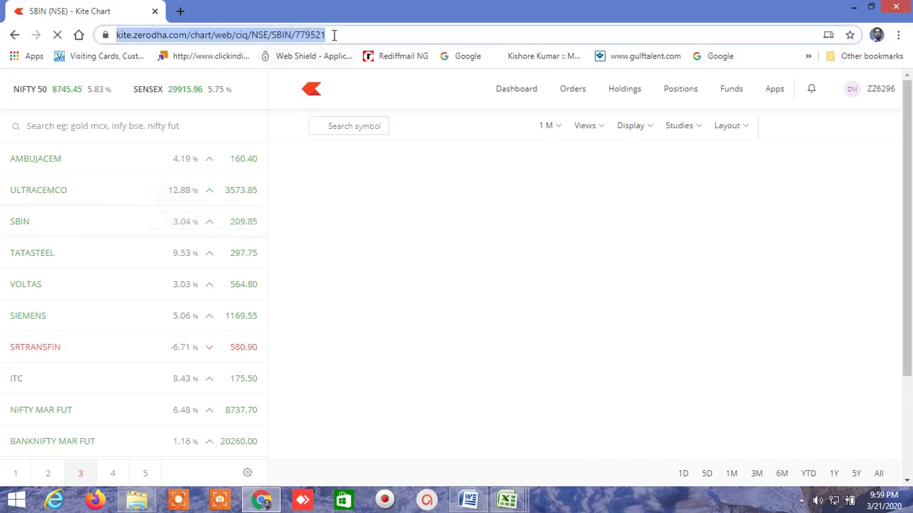
key("Return")
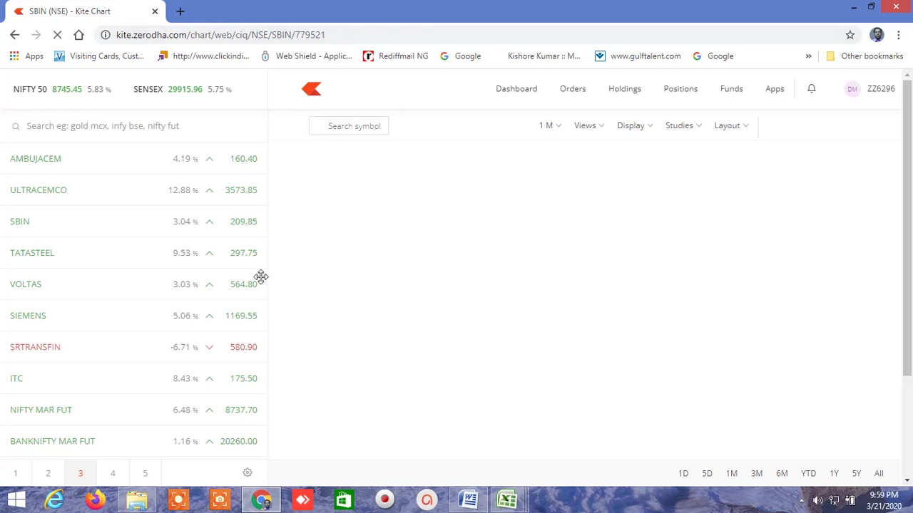
Try opening the VOLTAS chart in Kite, and return to the BUY LEVEL AND SELL LEVEL CUM SCREENER workbook in Excel.
left_click(184, 285)
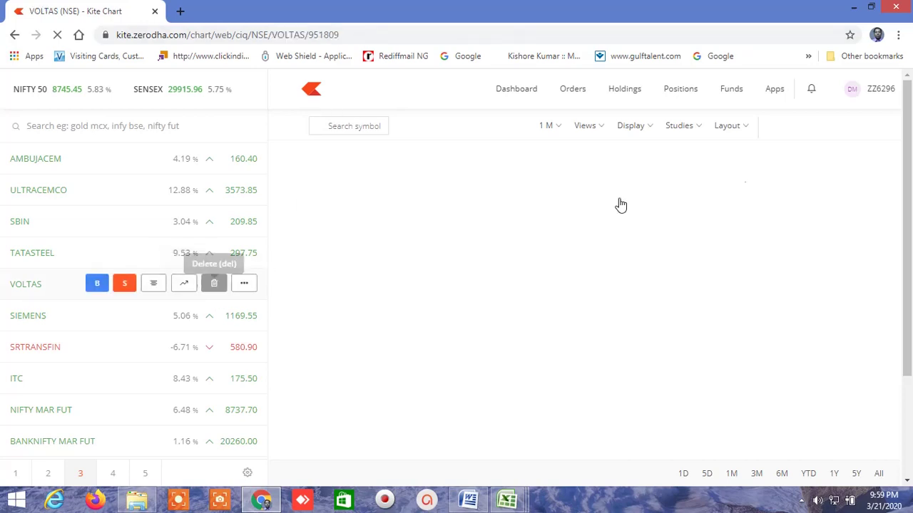
left_click_drag(903, 211, 470, 347)
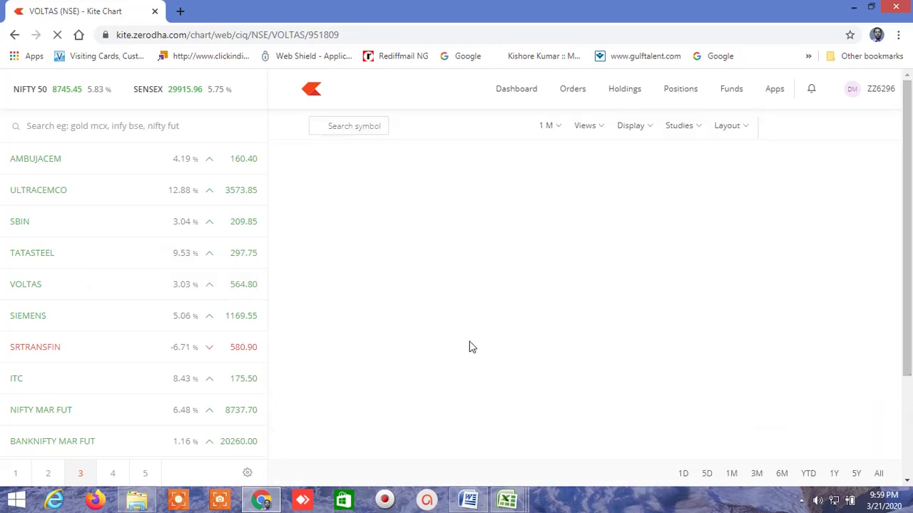
left_click(507, 499)
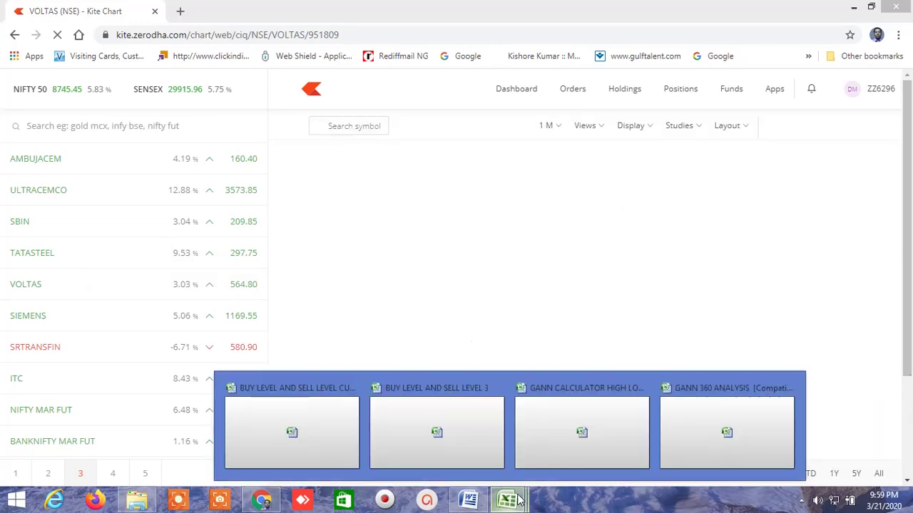
left_click(309, 438)
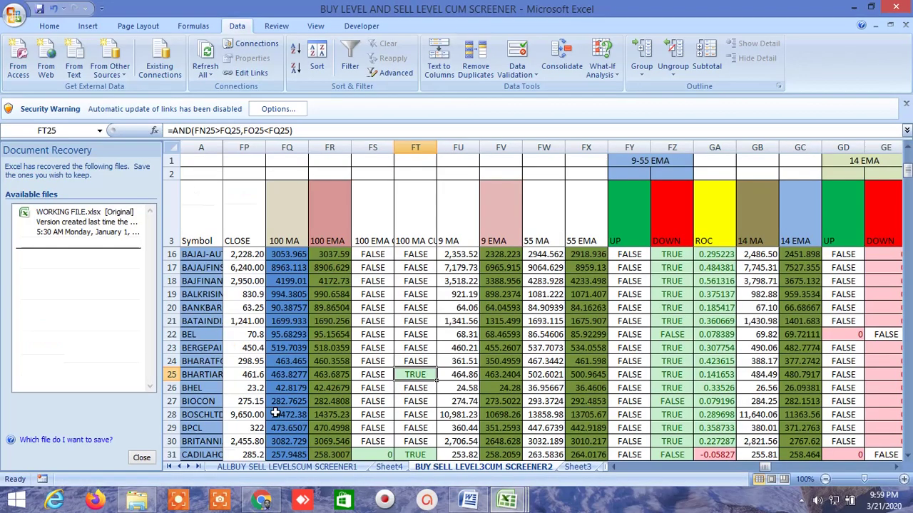
Switch back to Kite in Chrome and view the NIFTY MAR FUT chart page with its price details.
left_click(274, 499)
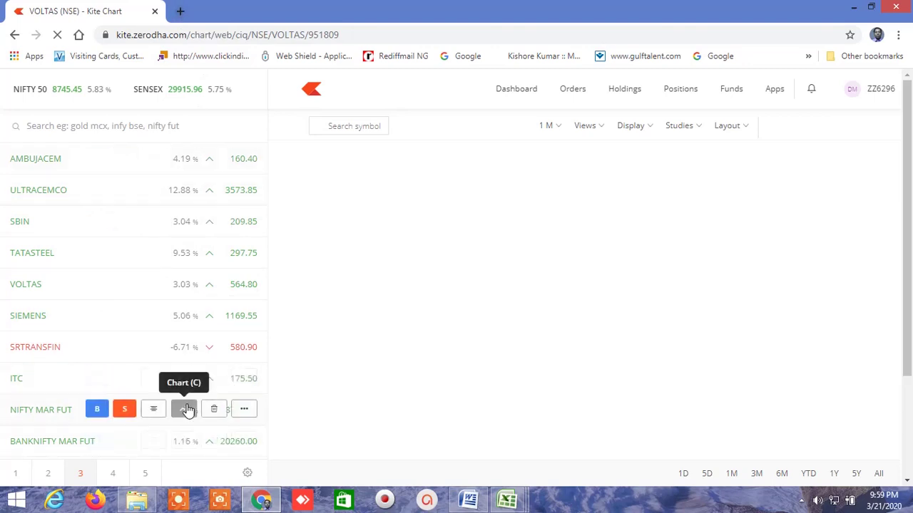
left_click(187, 409)
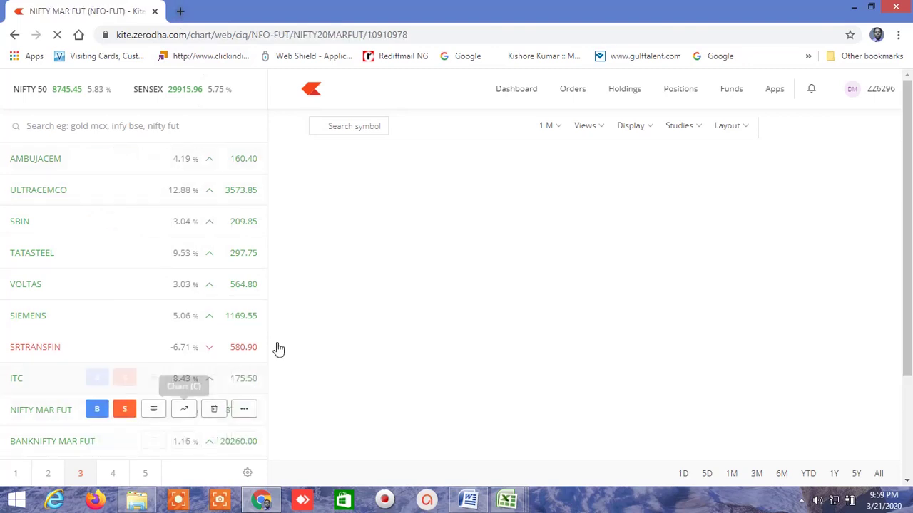
left_click(409, 35)
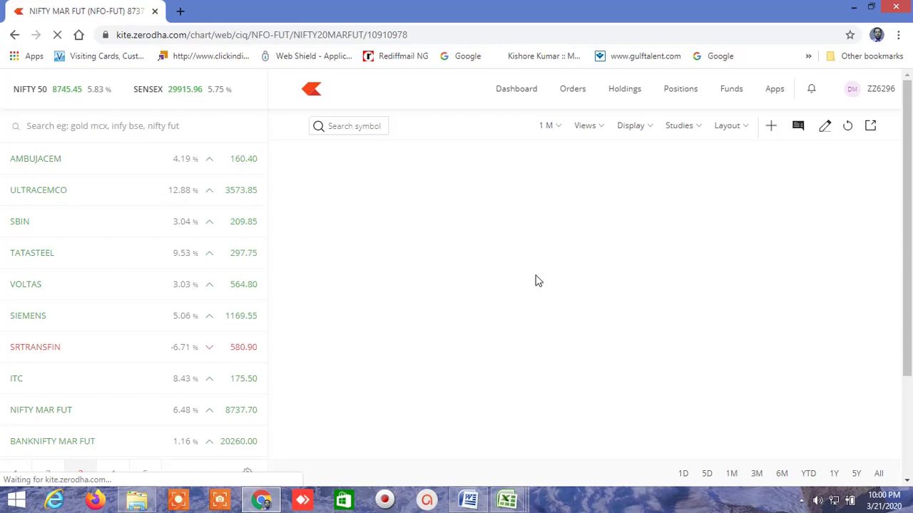
scroll(527, 289, "down", 2)
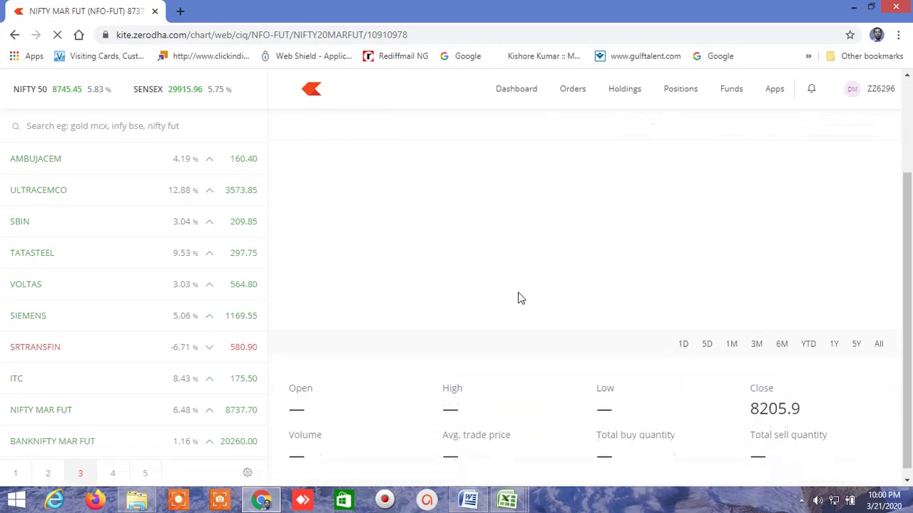
scroll(521, 298, "up", 2)
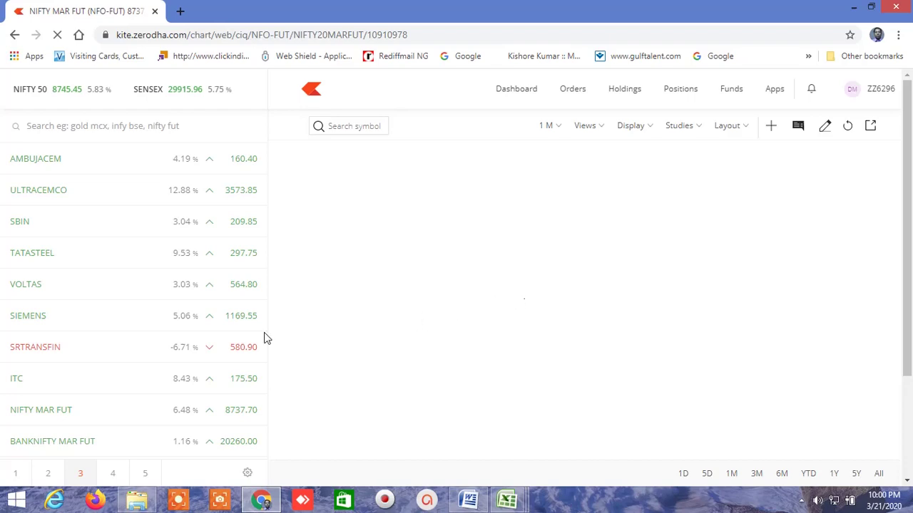
Switch back to the Excel screener workbook and check the 100 MA signal formulas in column FT for CADILAHC, DIVISLAB and ESCORTS.
left_click(469, 500)
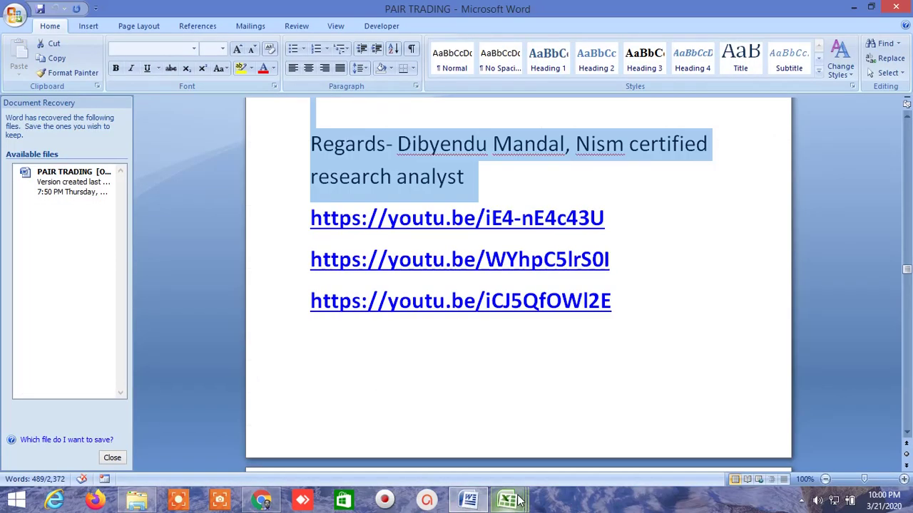
mouse_move(519, 501)
left_click(303, 435)
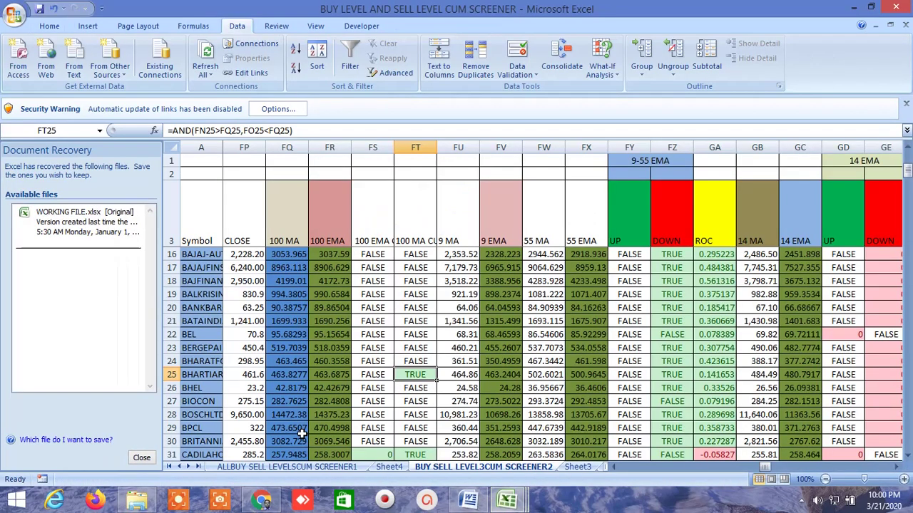
scroll(414, 397, "down", 2)
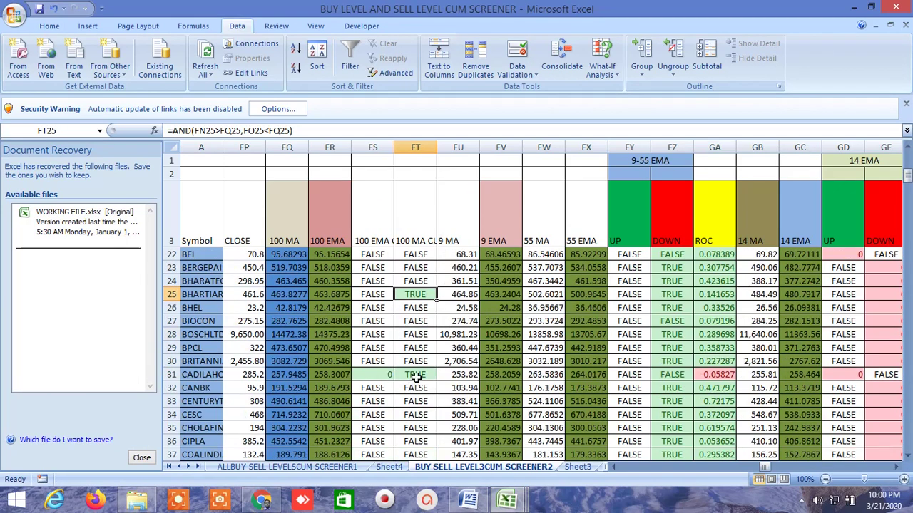
left_click(416, 377)
scroll(460, 391, "down", 5)
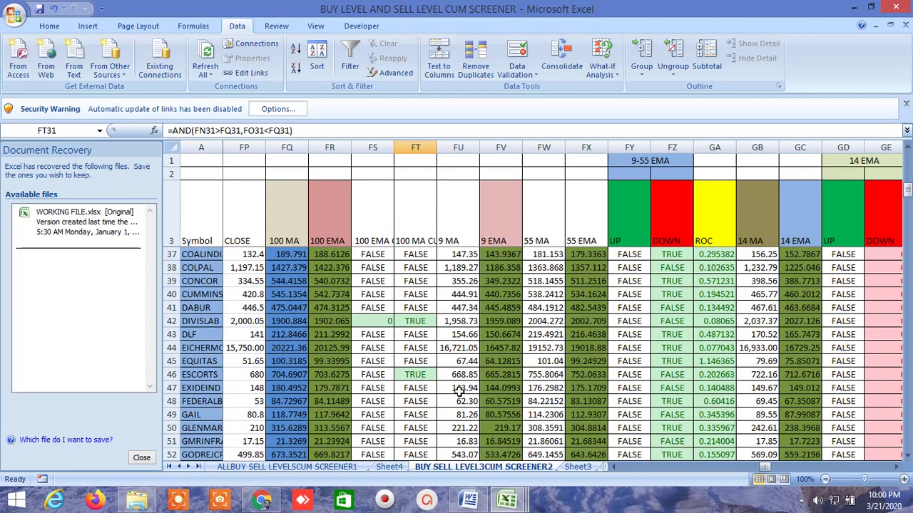
left_click(414, 323)
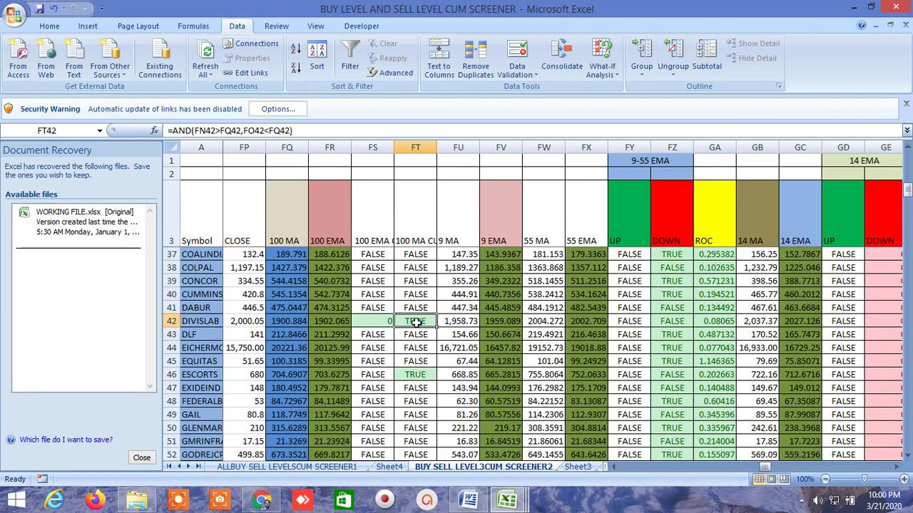
left_click(416, 378)
scroll(496, 361, "down", 5)
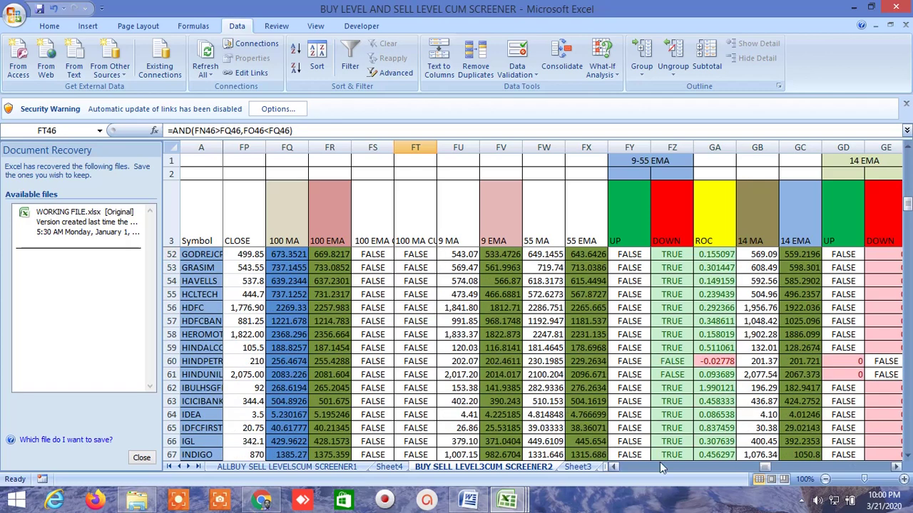
Review the average trend, strong trend and pull back buy/sell columns down to the commodity rows.
left_click_drag(767, 467, 825, 459)
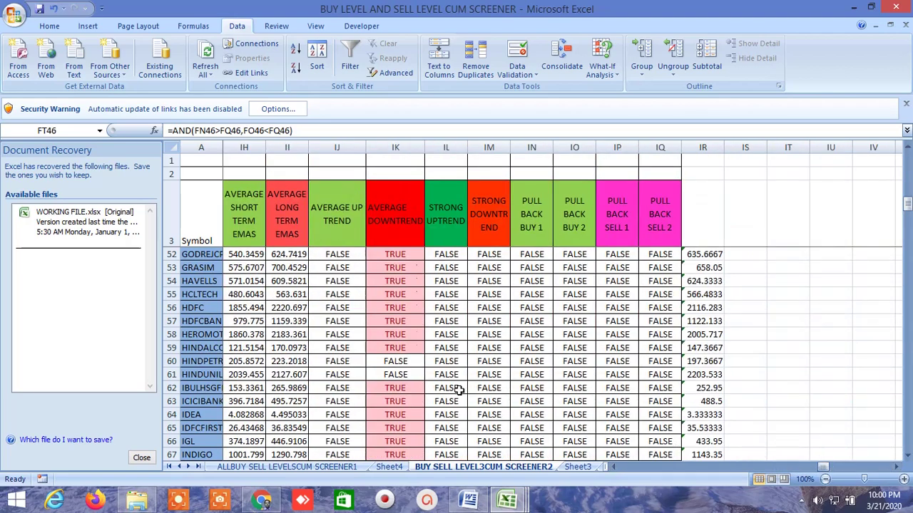
scroll(404, 374, "down", 4)
scroll(404, 374, "down", 20)
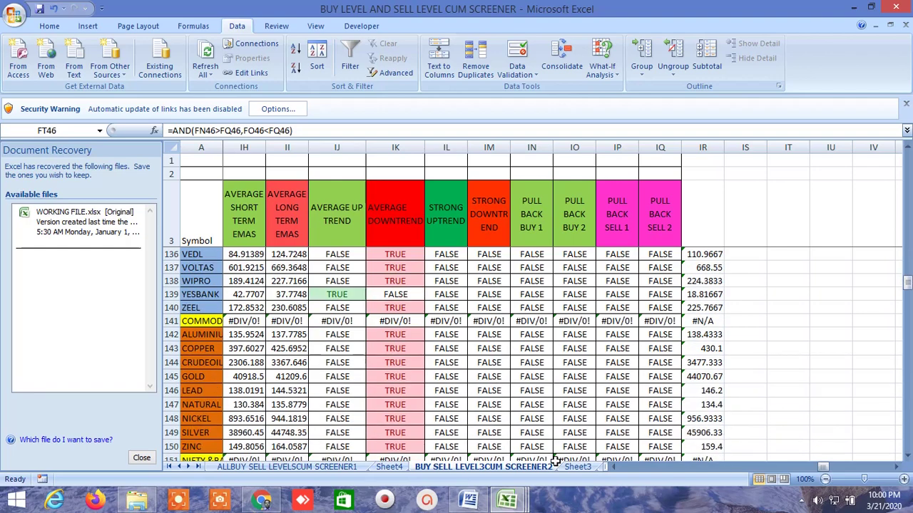
Show the INSIDE THE BAR WITH NR7 sheet and review its 1 DAY, 2 DAY, NR7 and NR4 conditions around AXISBANK.
left_click(579, 467)
left_click(589, 467)
left_click(592, 467)
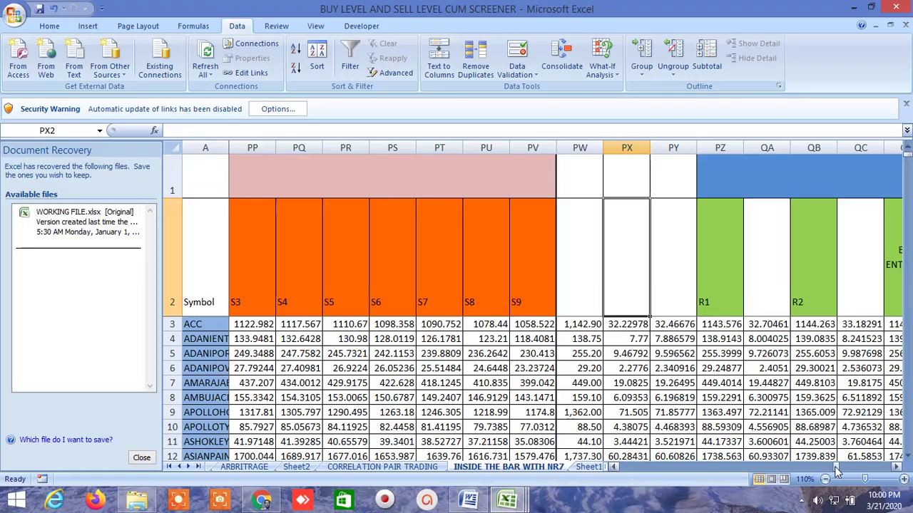
left_click_drag(841, 470, 631, 472)
scroll(439, 392, "down", 4)
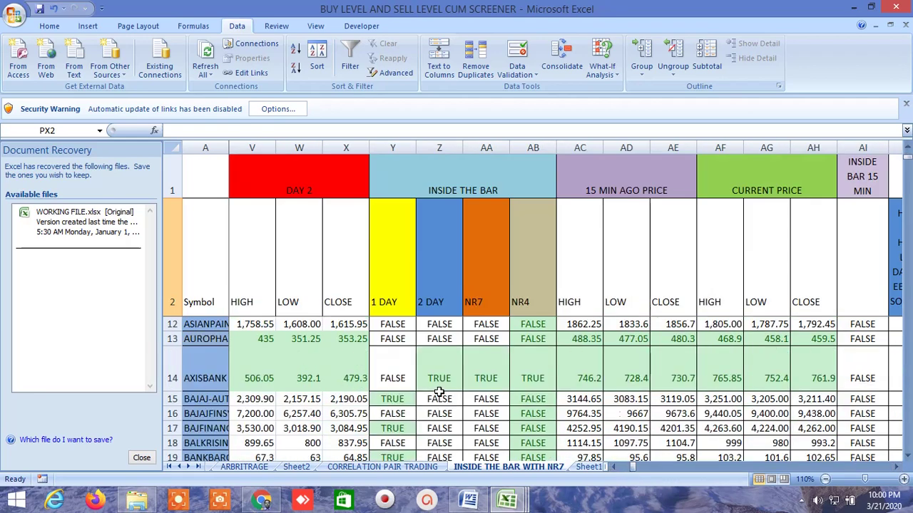
Switch to Kite in Chrome and open the VOLTAS chart from the watchlist.
left_click(264, 499)
left_click(183, 285)
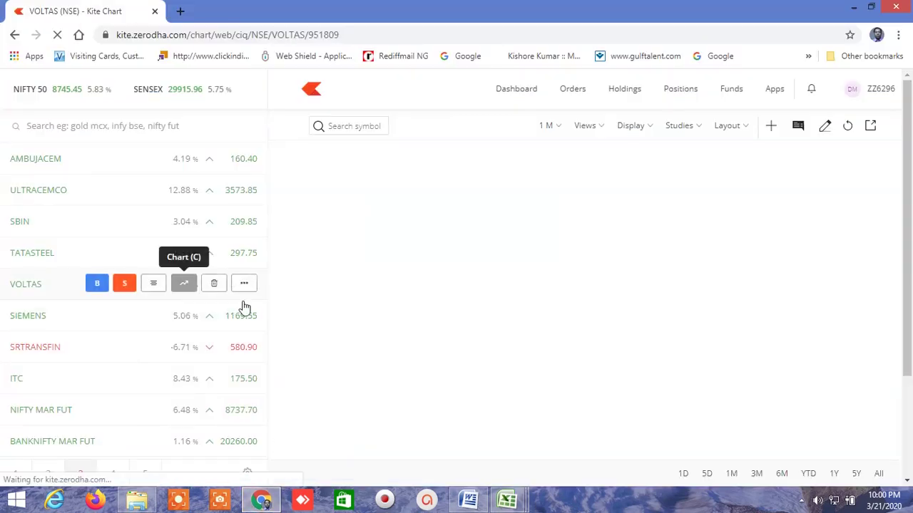
Switch back to the BUY LEVEL AND SELL LEVEL CUM SCREENER workbook and check the inside-bar formulas for BAJAJ-AUTO and AXISBANK.
left_click(507, 501)
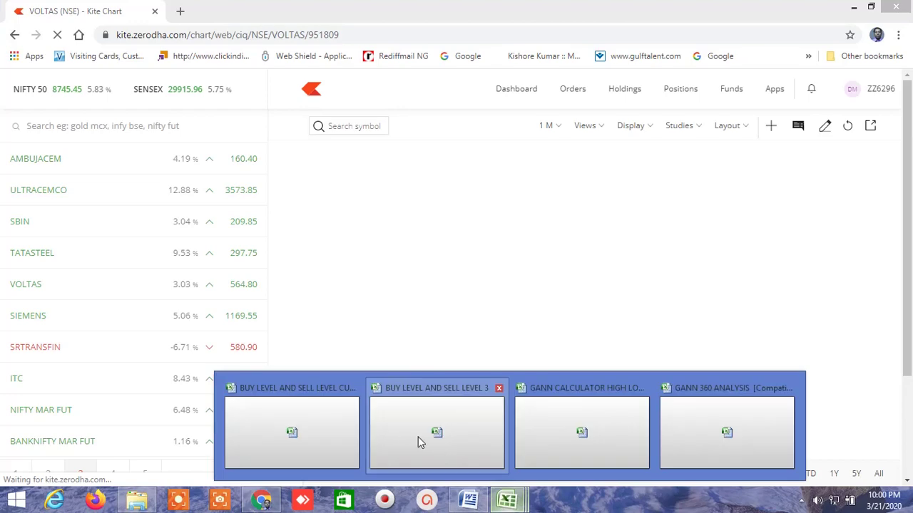
left_click(306, 438)
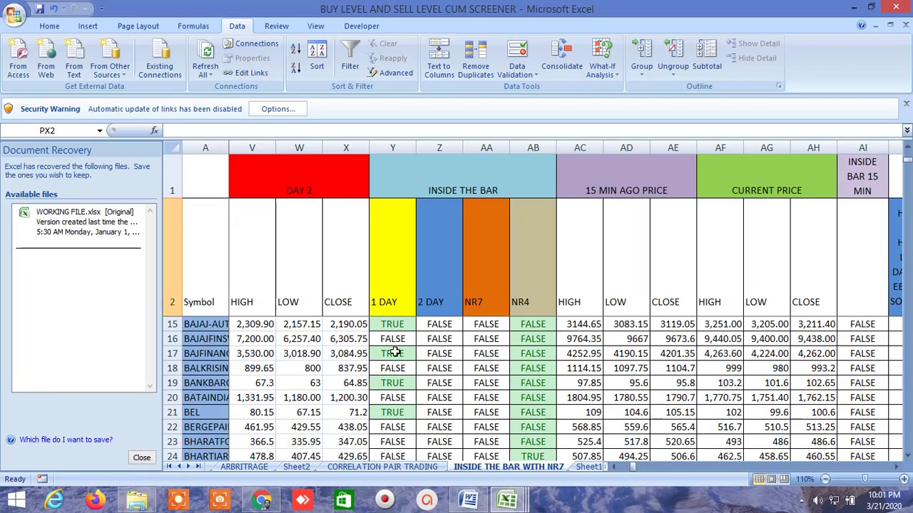
scroll(394, 355, "up", 4)
scroll(394, 354, "down", 4)
scroll(401, 364, "up", 1)
left_click(404, 402)
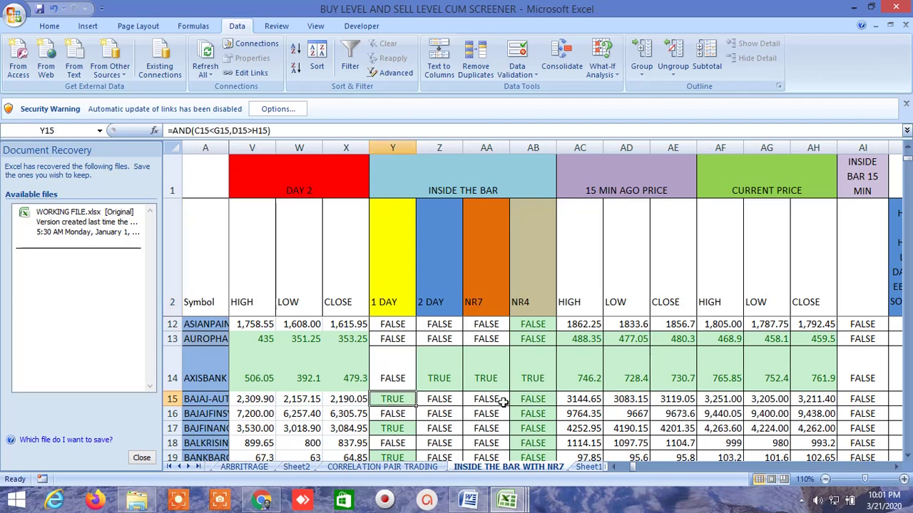
left_click(448, 378)
left_click(542, 380)
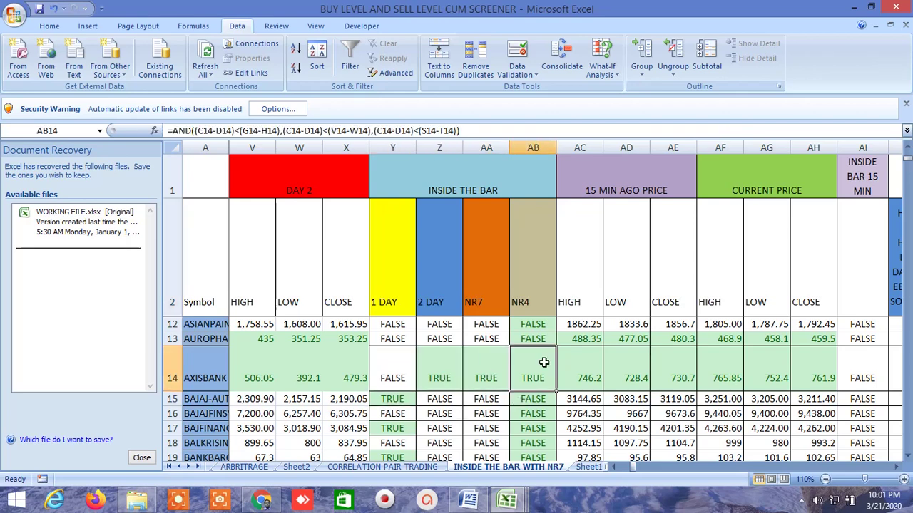
Check the 1 DAY inside-bar formula for CANBK and the NR7 and NR4 formulas for CESC.
scroll(495, 427, "down", 2)
scroll(450, 395, "down", 4)
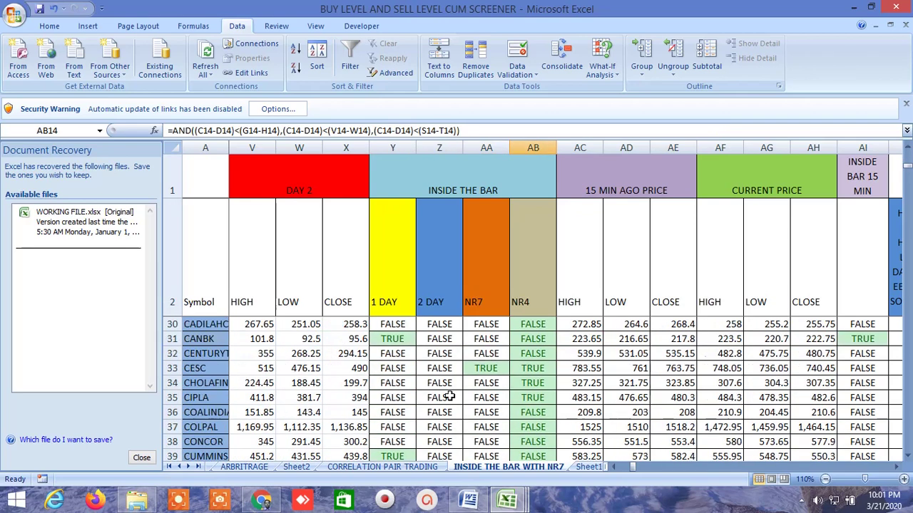
scroll(405, 403, "up", 1)
left_click(399, 385)
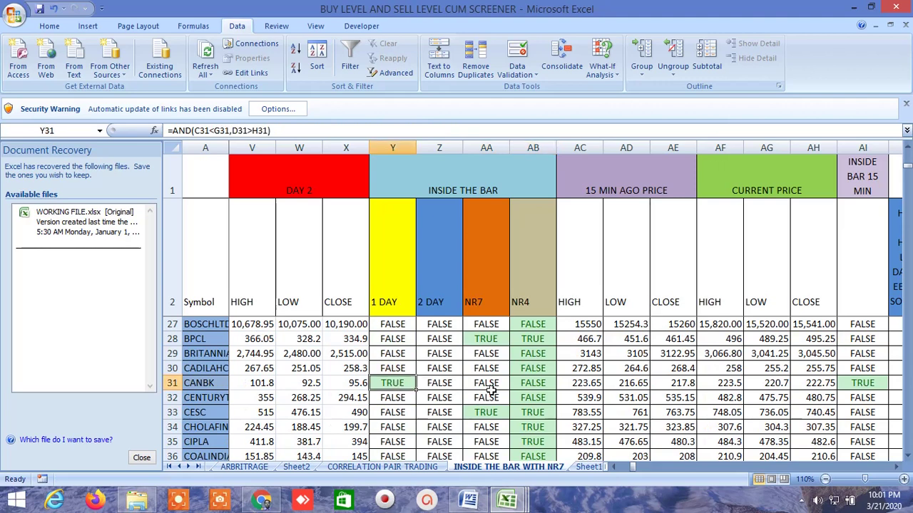
left_click(491, 412)
left_click(528, 412)
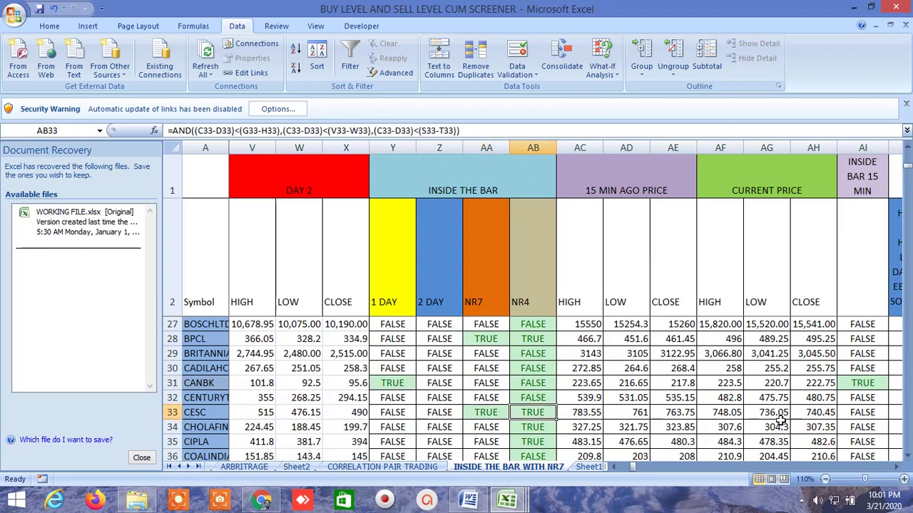
Show the candlestick pattern columns and check the three black crows formula for ASHOKLEY in column AK.
left_click(897, 467)
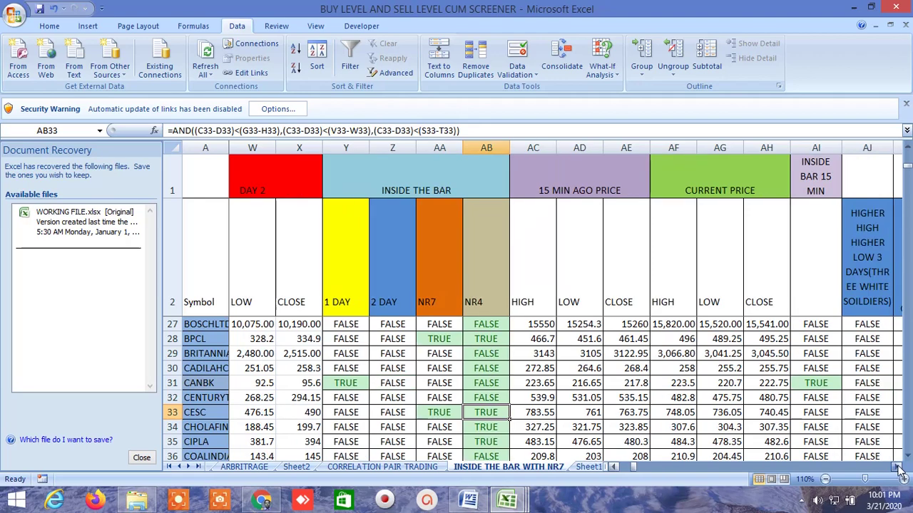
left_click(897, 468)
scroll(534, 382, "up", 8)
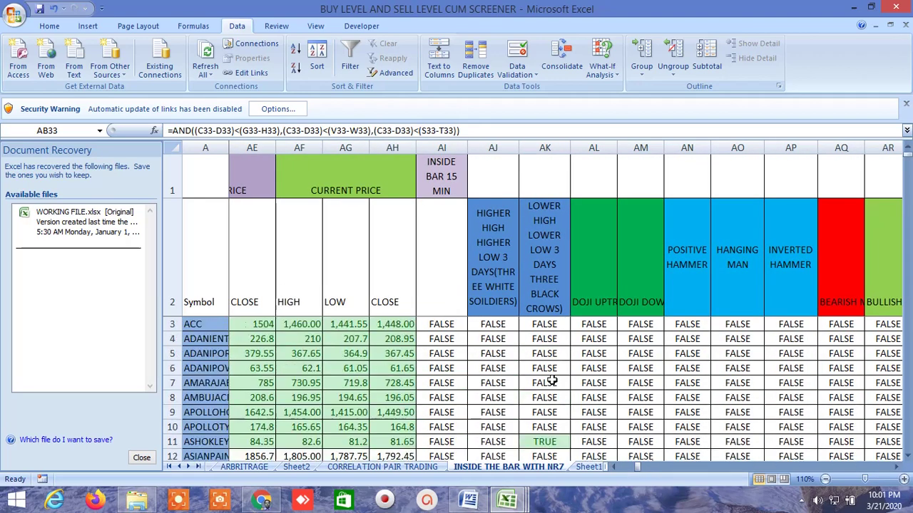
scroll(549, 379, "down", 2)
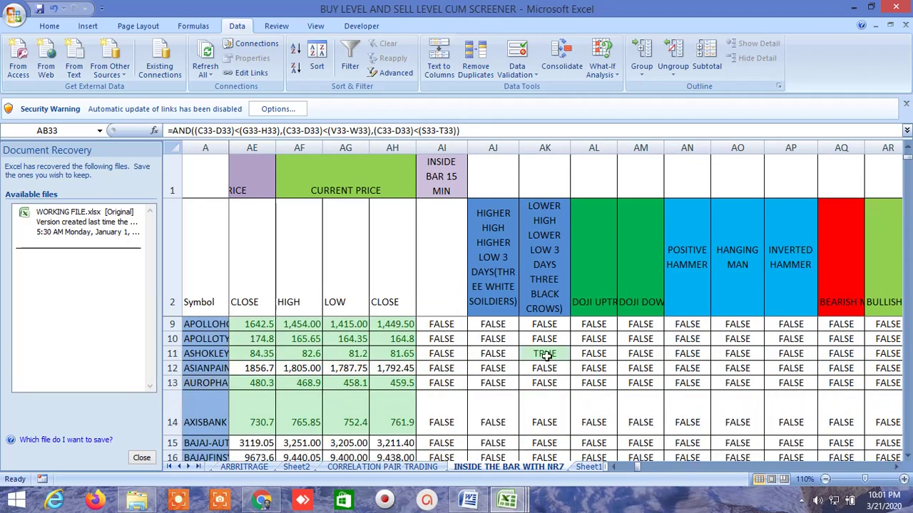
left_click(544, 354)
scroll(555, 396, "down", 2)
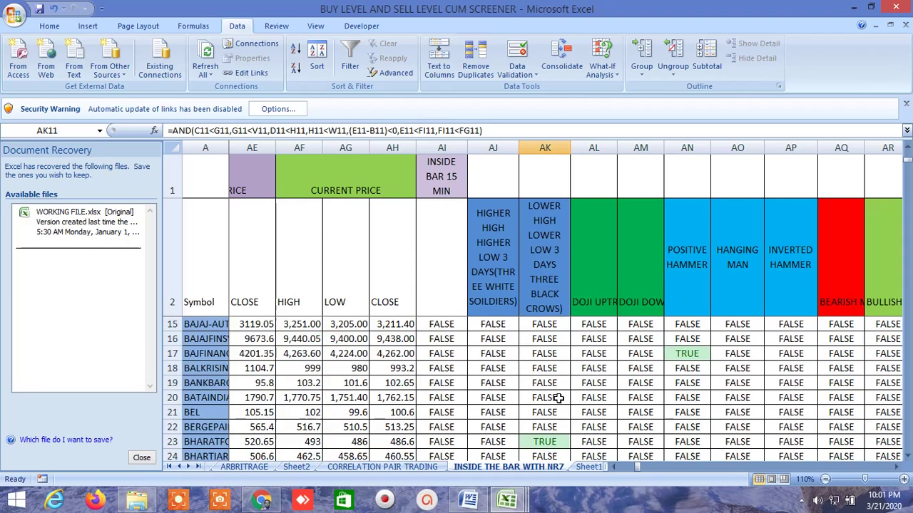
Check the positive hammer formula in AN17, the three black crows formula in AK23 and the inverted hammer formula for CONCOR.
left_click(703, 345)
left_click(690, 354)
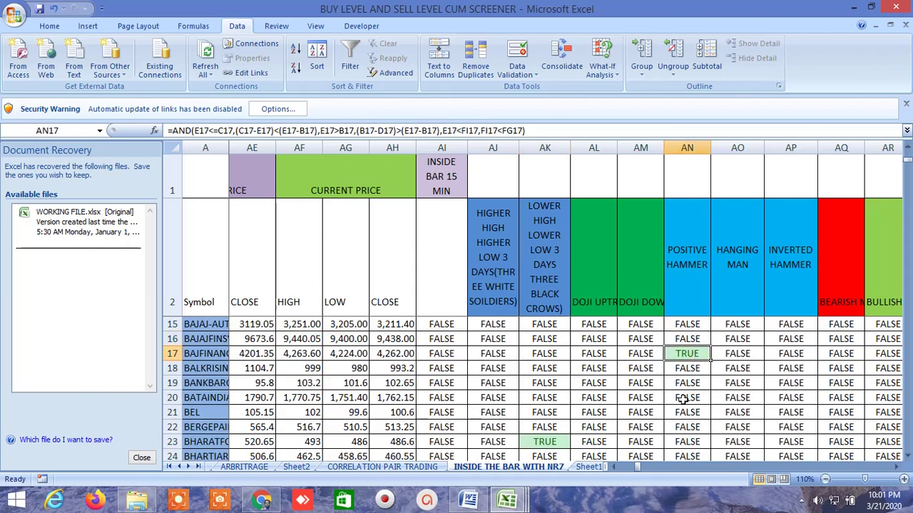
left_click(544, 440)
scroll(655, 388, "down", 5)
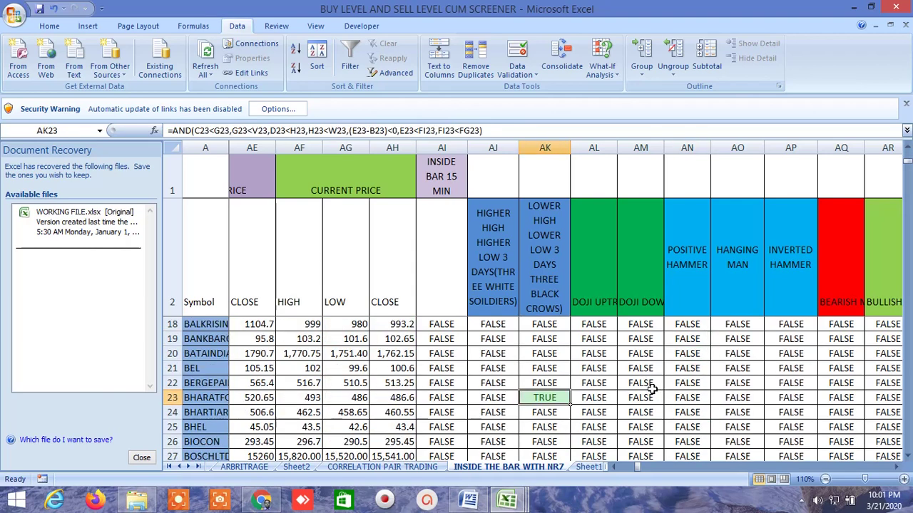
scroll(653, 388, "down", 1)
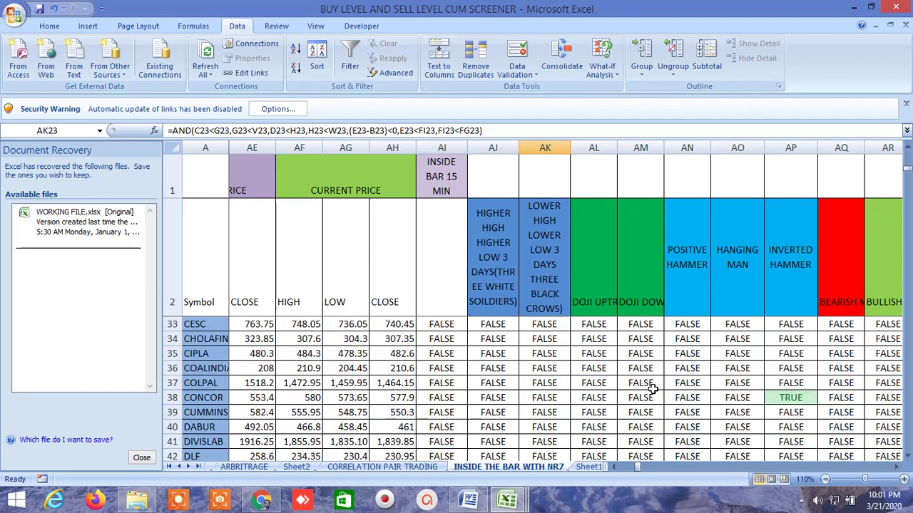
left_click(788, 397)
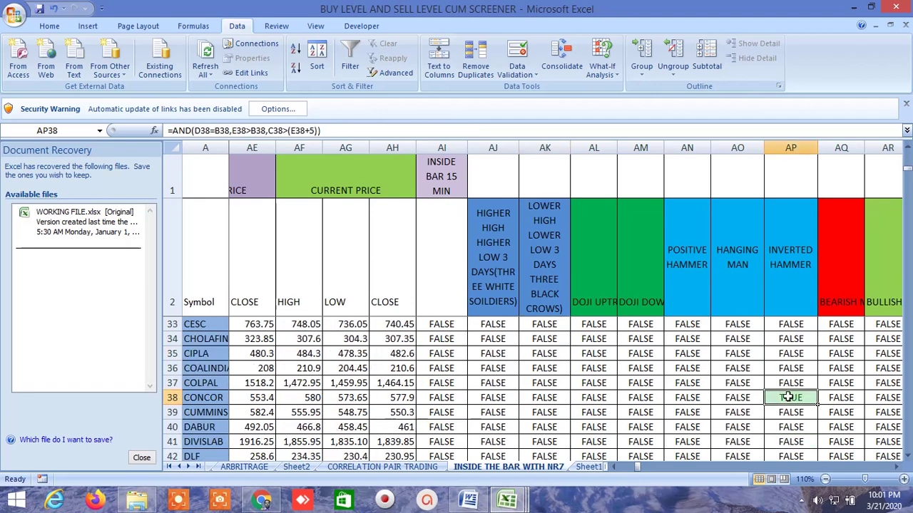
Check the MASTER3.5 LONG formula in AZ36 and the MASTER R1 LONG formula for CIPLA in BB35.
left_click(897, 467)
left_click(897, 467)
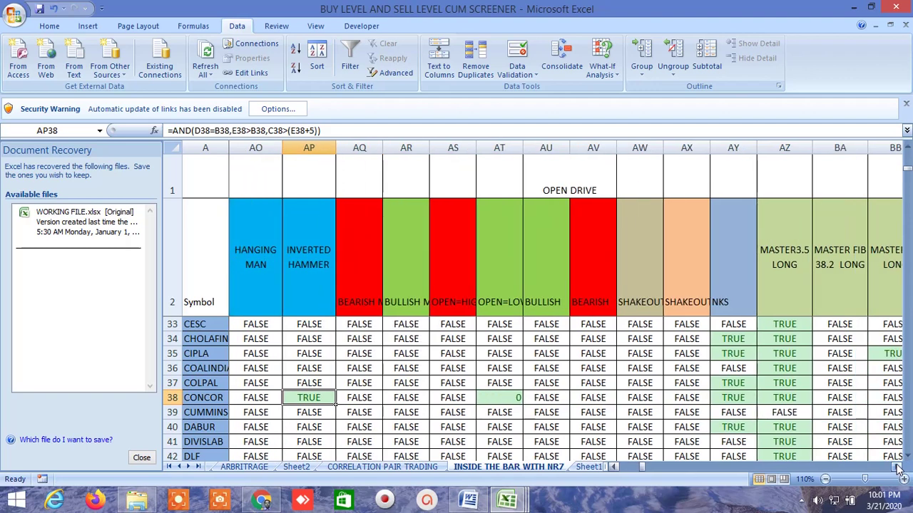
left_click(897, 467)
left_click(897, 467)
left_click(540, 367)
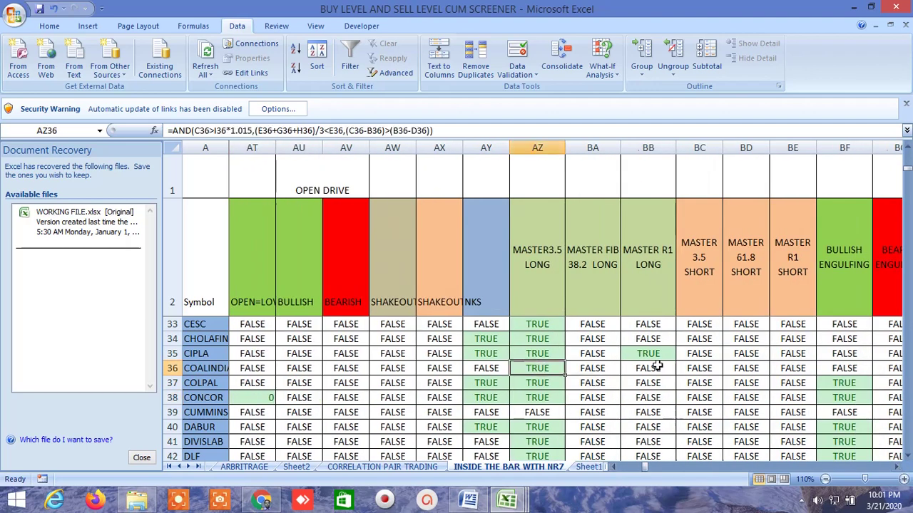
left_click(648, 353)
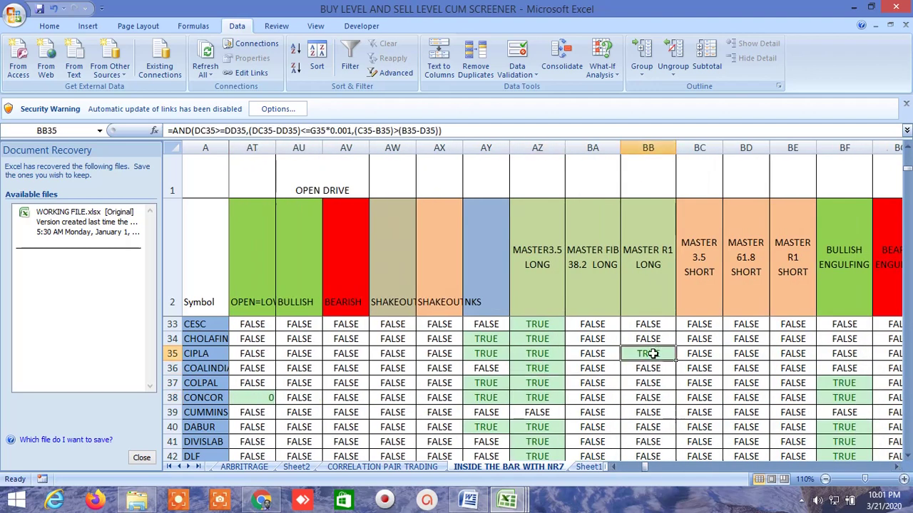
Check the BULLISH ENGULFING formulas in column BF for COLPAL, CONCOR, DABUR, DIVISLAB and DLF.
left_click(897, 467)
left_click(897, 467)
left_click(605, 384)
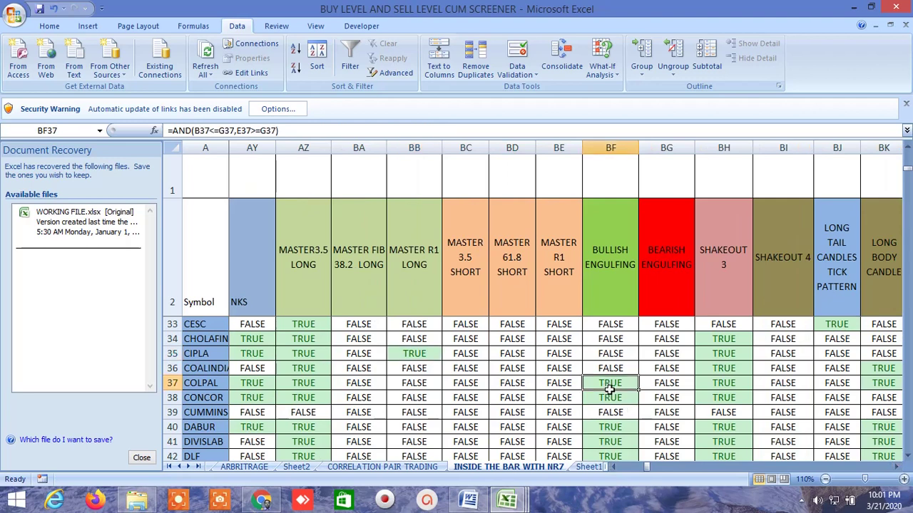
left_click(610, 400)
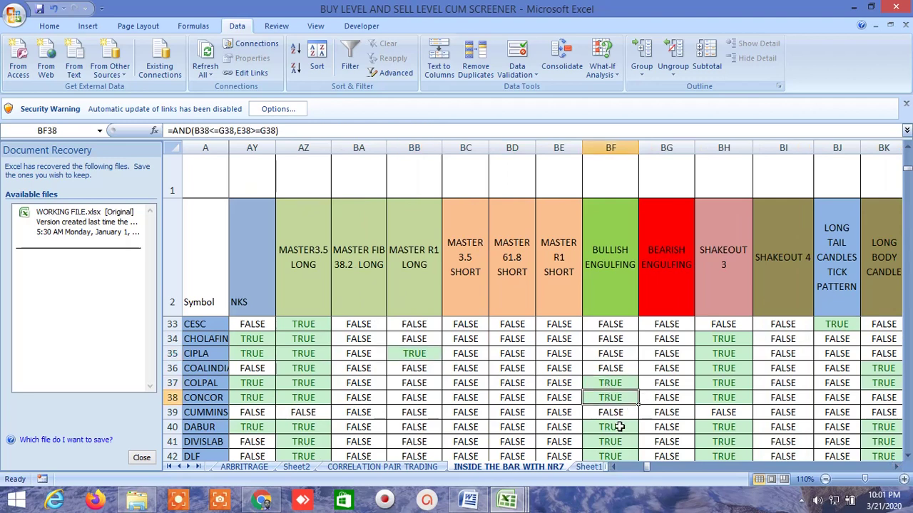
scroll(618, 426, "down", 1)
left_click(611, 383)
left_click_drag(611, 399, 616, 413)
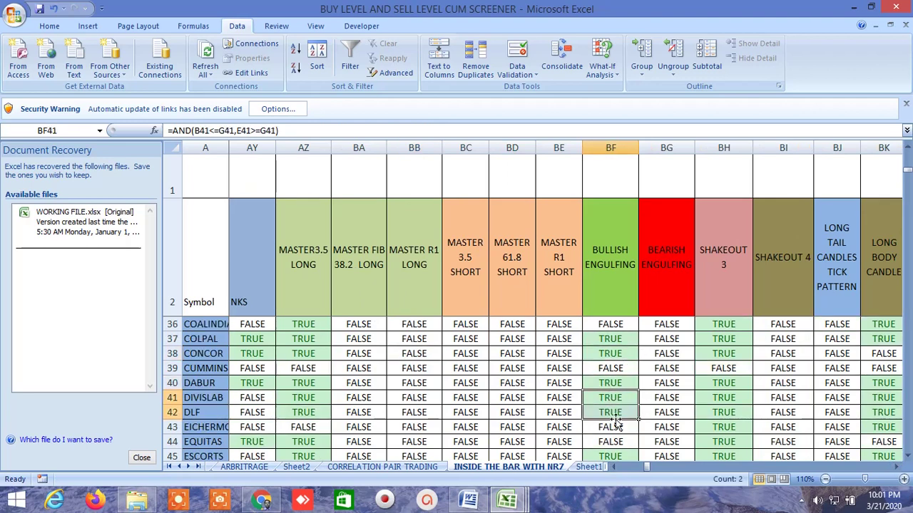
Check the SHAKEOUT 3 formulas for CONCOR and DLF and the LONG BODY CANDLE formulas down to DIVISLAB.
left_click(737, 355)
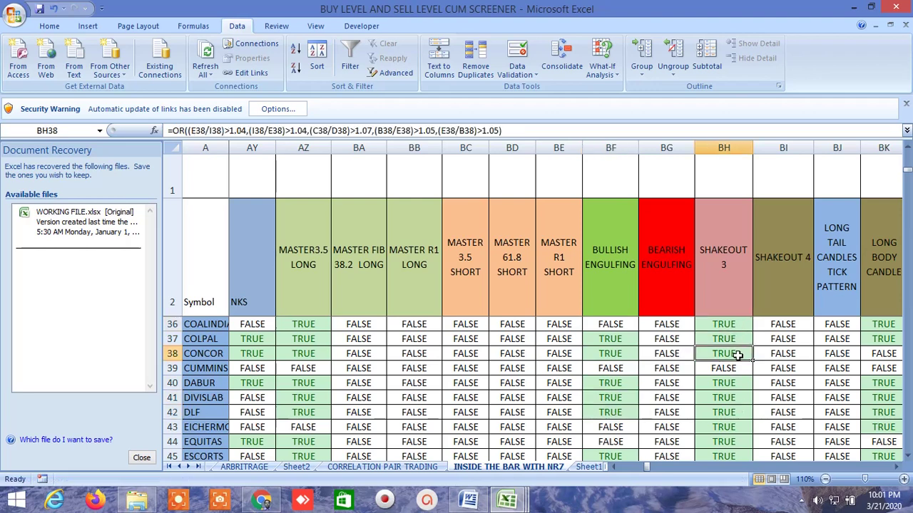
left_click(734, 411)
left_click(897, 467)
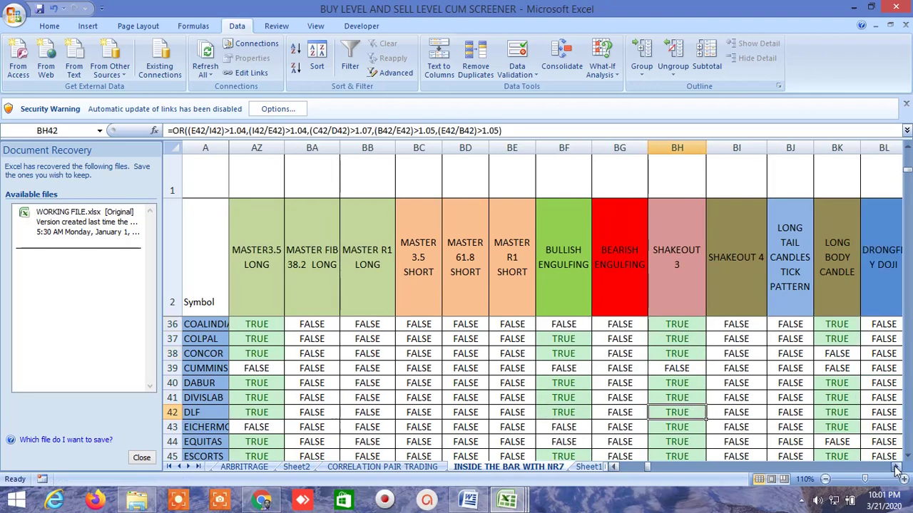
left_click(896, 467)
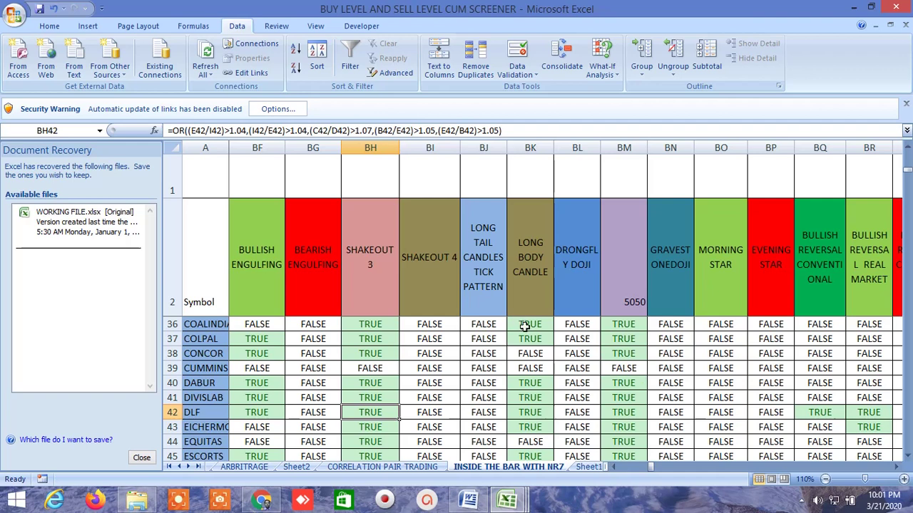
left_click(525, 325)
left_click(531, 339)
left_click(540, 365)
left_click(536, 394)
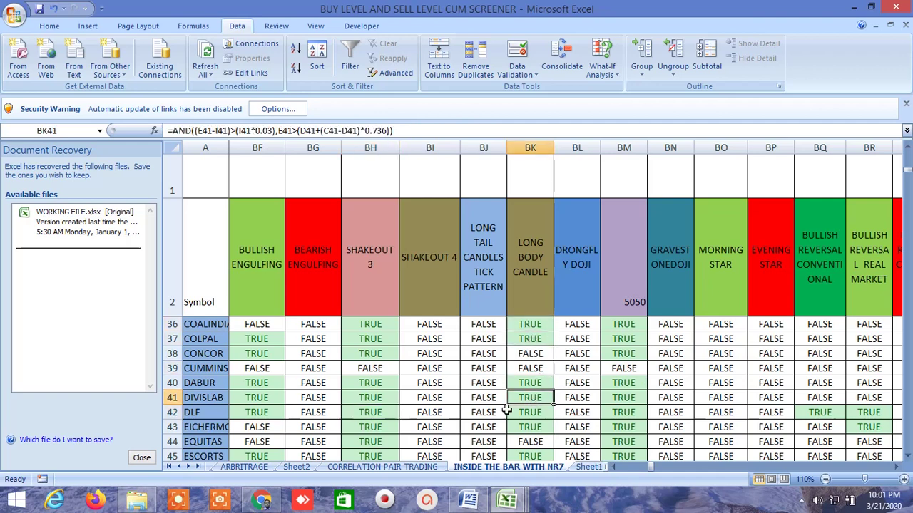
Check the LONG TAIL CANDLESTICK PATTERN formulas in column BJ from HCLTECH down to row 56.
scroll(504, 411, "down", 5)
left_click(490, 368)
left_click(492, 383)
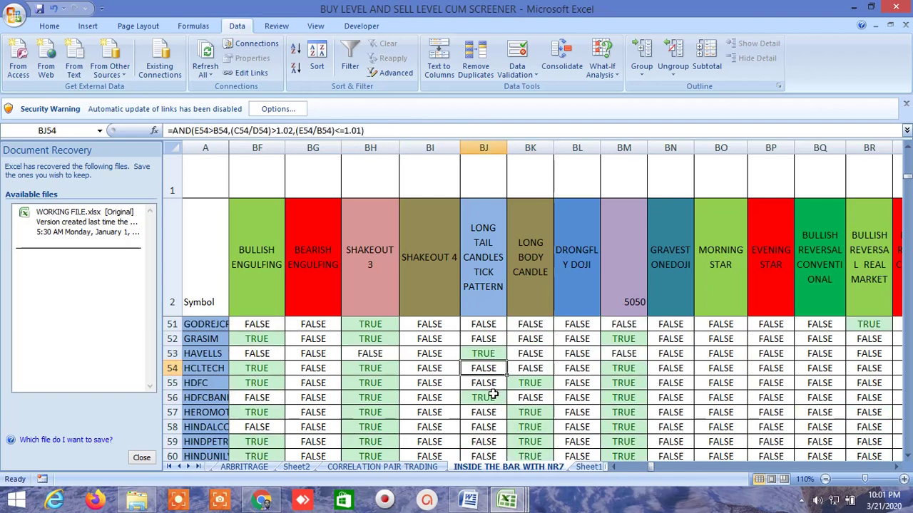
left_click(494, 398)
Check the 5050 condition formulas in column BM from GRASIM to row 61, and the GRAVESTONEDOJI formula in BN60.
left_click(628, 340)
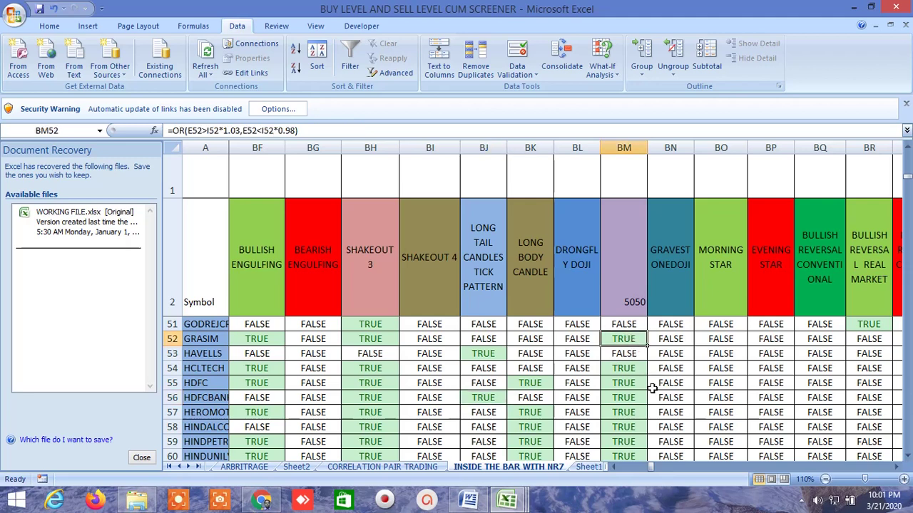
scroll(652, 388, "down", 1)
left_click(619, 374)
left_click(651, 416)
scroll(662, 431, "down", 1)
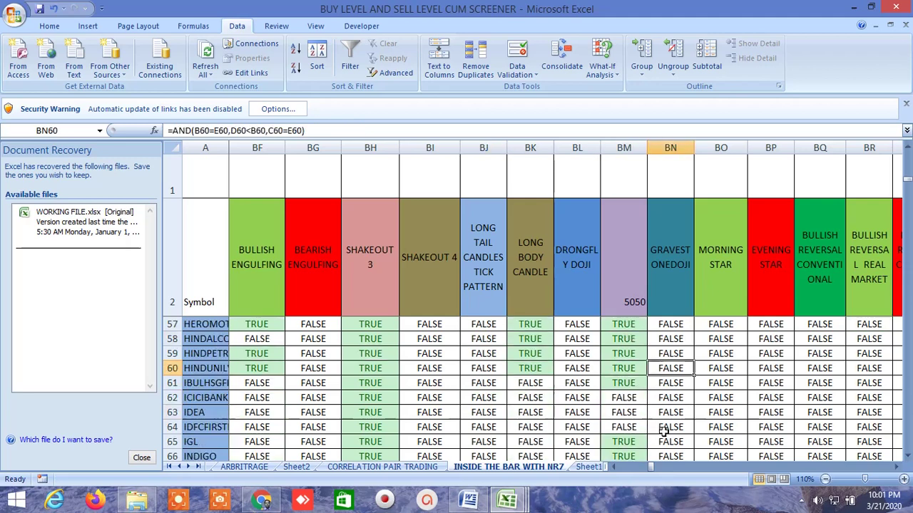
left_click(625, 383)
scroll(680, 405, "down", 2)
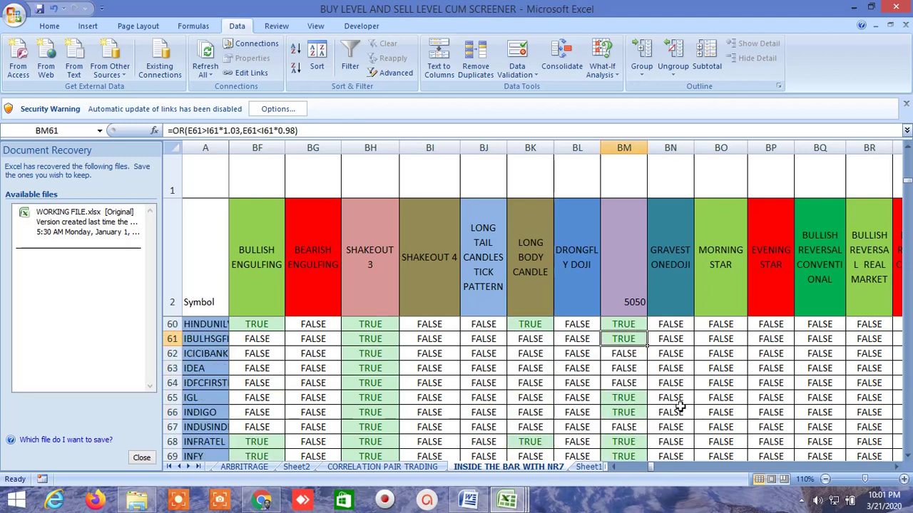
Show the reversal pattern columns and check the BULLISH REVERSAL REAL MARKET formula in BR18.
left_click(896, 466)
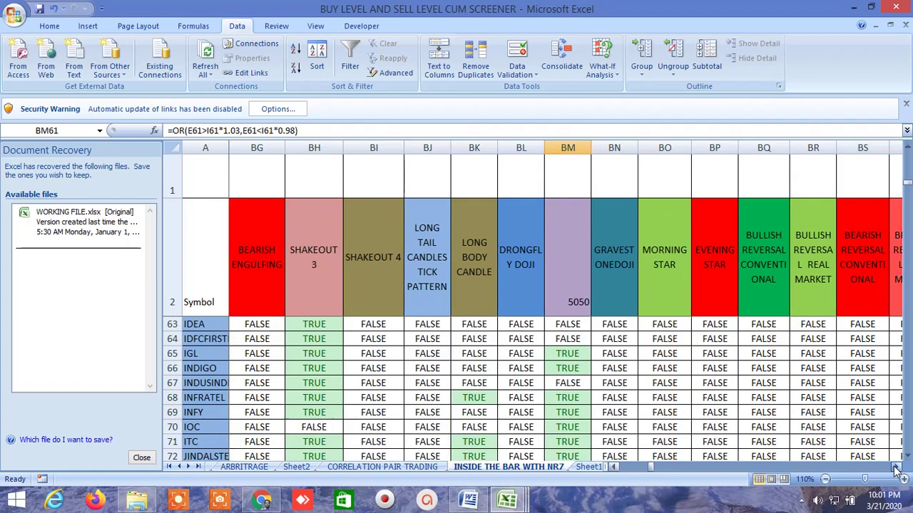
left_click(896, 466)
left_click(895, 466)
left_click(896, 467)
left_click(895, 466)
scroll(688, 390, "up", 4)
scroll(548, 357, "up", 16)
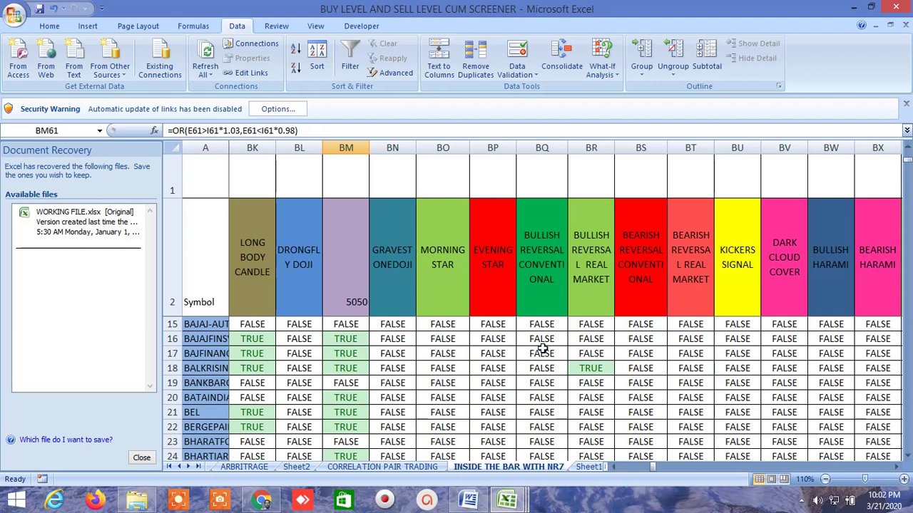
left_click(600, 371)
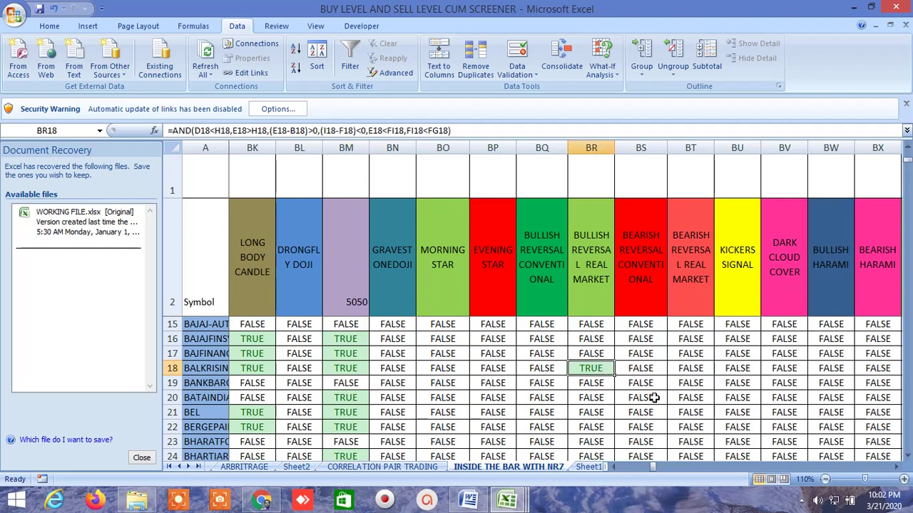
Check the BULLISH REVERSAL REAL MARKET formula in BR27 and the BULLISH REVERSAL CONVENTIONAL formula for DLF.
scroll(654, 399, "down", 2)
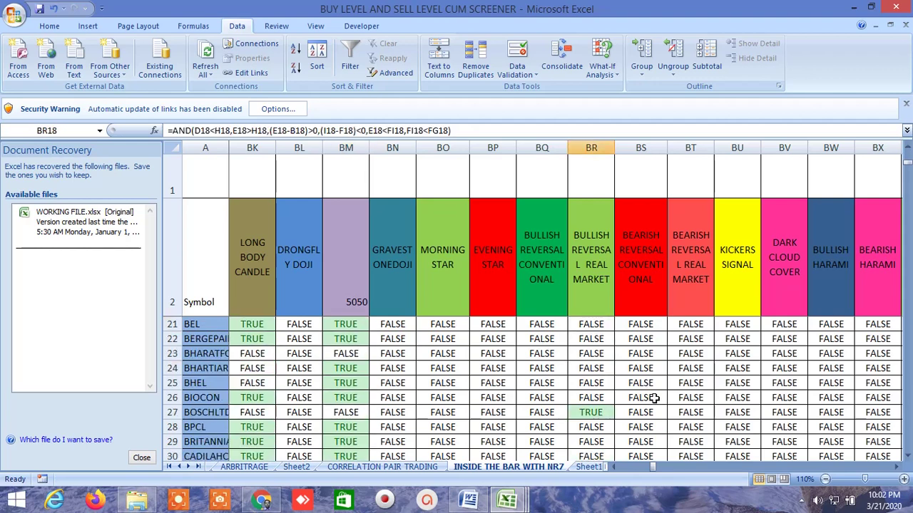
left_click(601, 415)
scroll(668, 402, "down", 6)
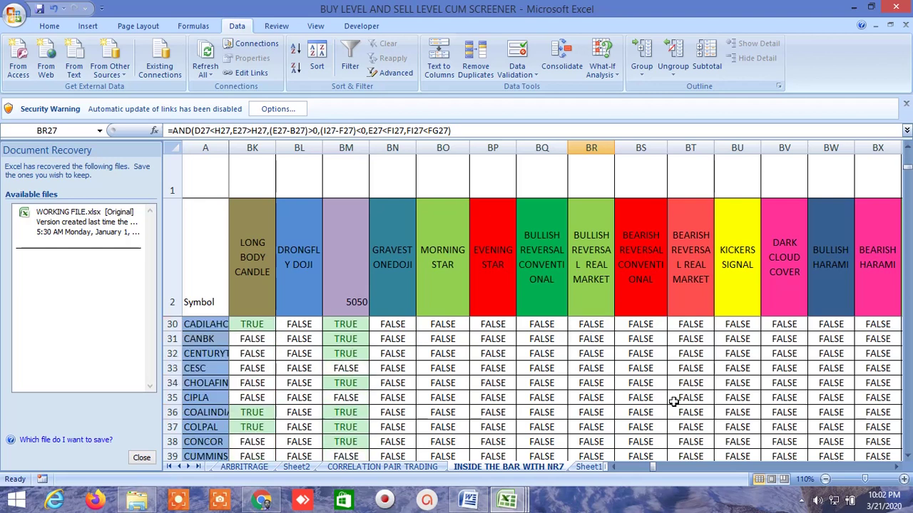
left_click(547, 371)
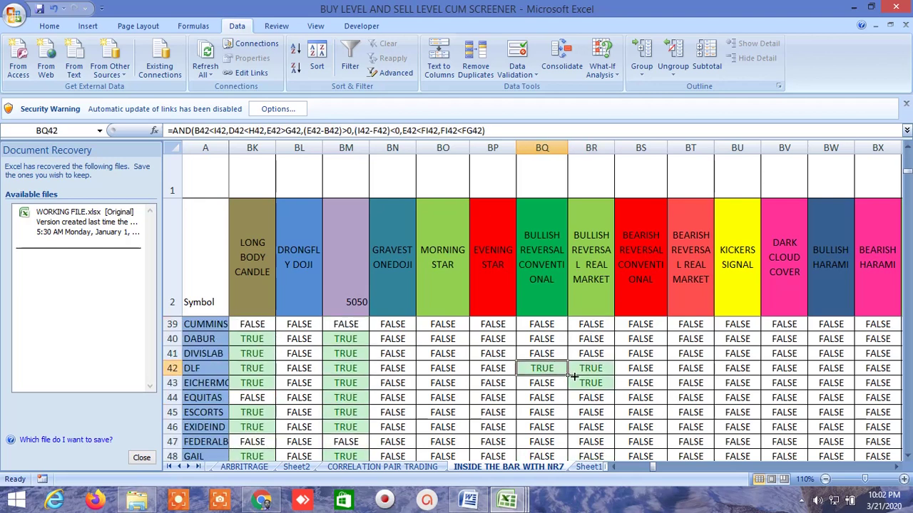
Check the BULLISH REVERSAL REAL MARKET formulas in column BR for DLF, row 43, row 51 and LT.
left_click(594, 381)
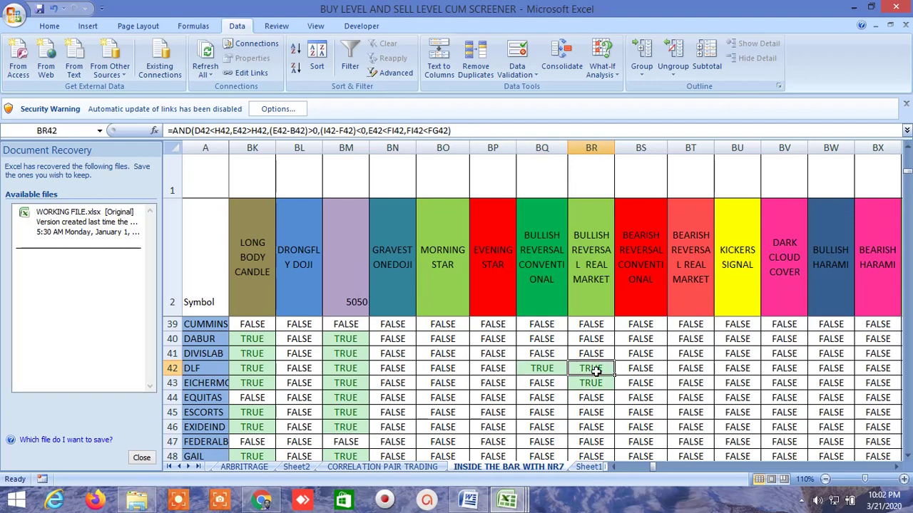
scroll(641, 404, "down", 4)
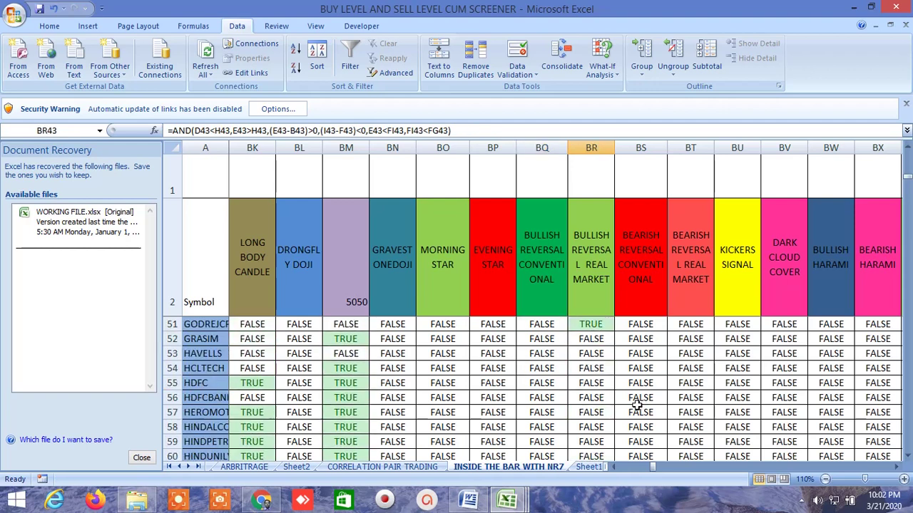
scroll(610, 374, "up", 1)
left_click(593, 366)
scroll(613, 398, "down", 11)
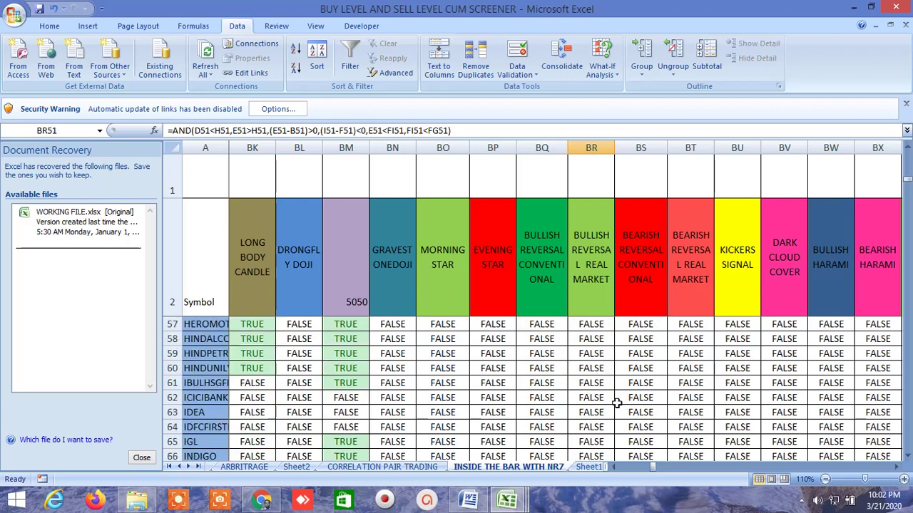
scroll(613, 398, "up", 2)
left_click(601, 384)
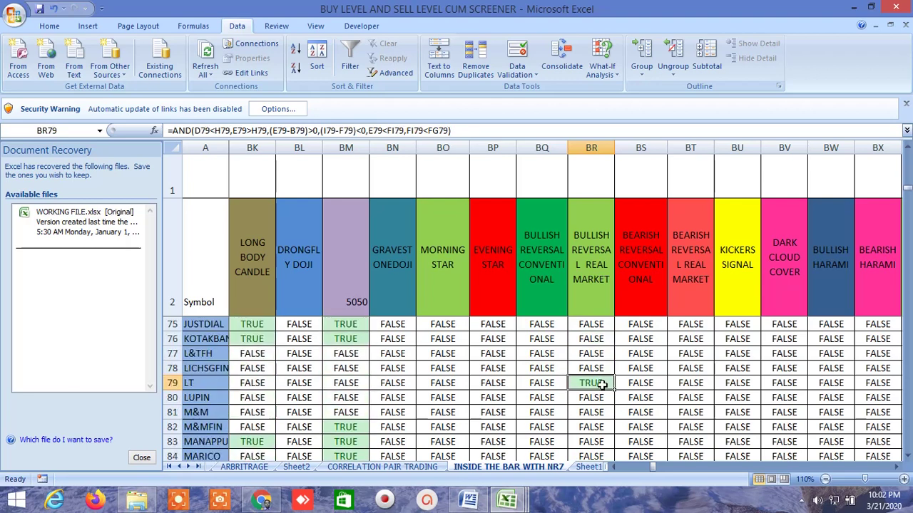
Check the KICKERS SIGNAL formulas in column BU for ONGC and RELIANCE.
scroll(644, 397, "down", 3)
scroll(644, 398, "down", 6)
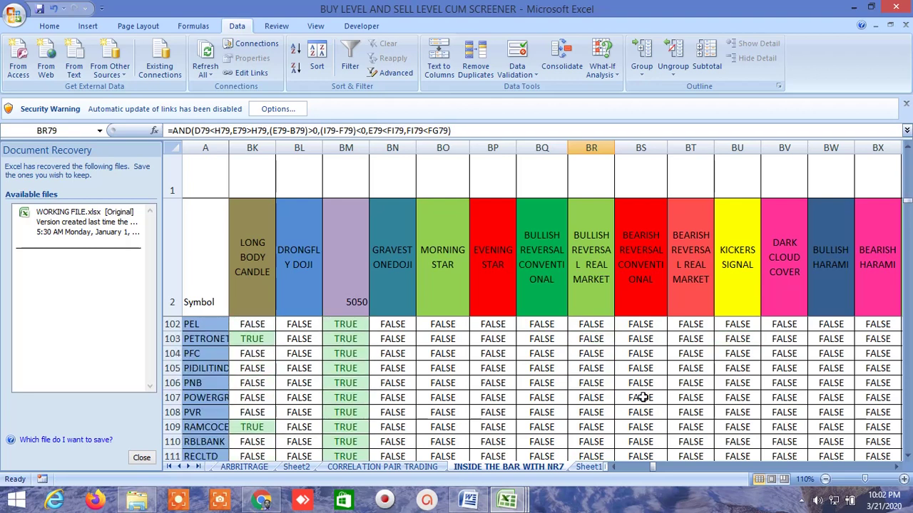
scroll(644, 398, "up", 2)
left_click(744, 381)
scroll(637, 368, "up", 12)
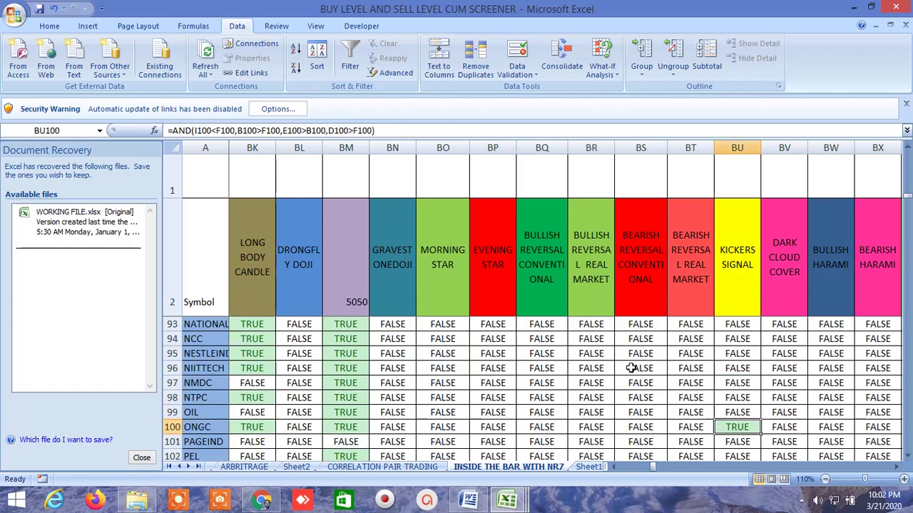
scroll(632, 368, "up", 19)
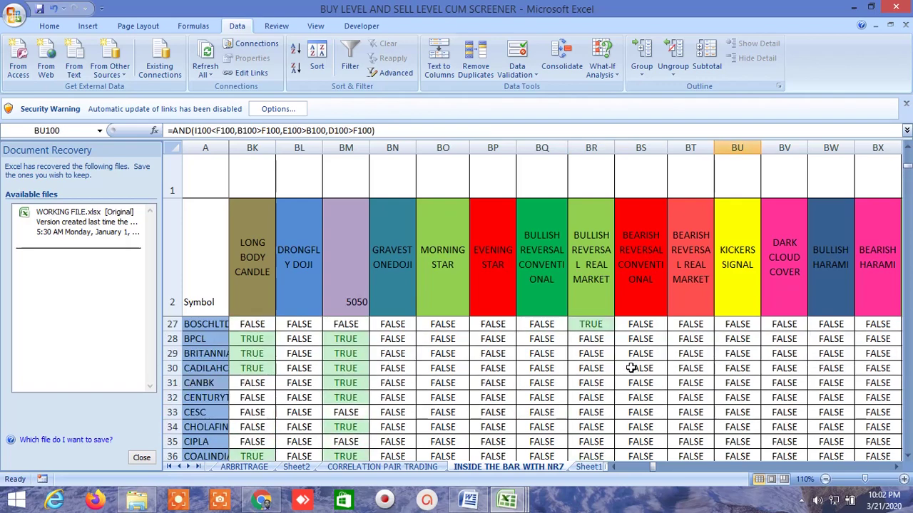
scroll(632, 367, "down", 19)
scroll(632, 368, "down", 12)
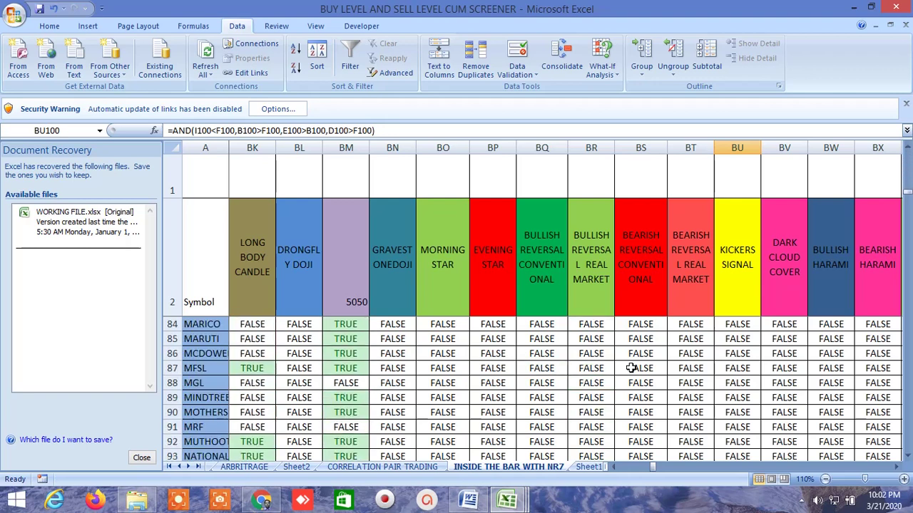
scroll(754, 426, "down", 3)
left_click(748, 426)
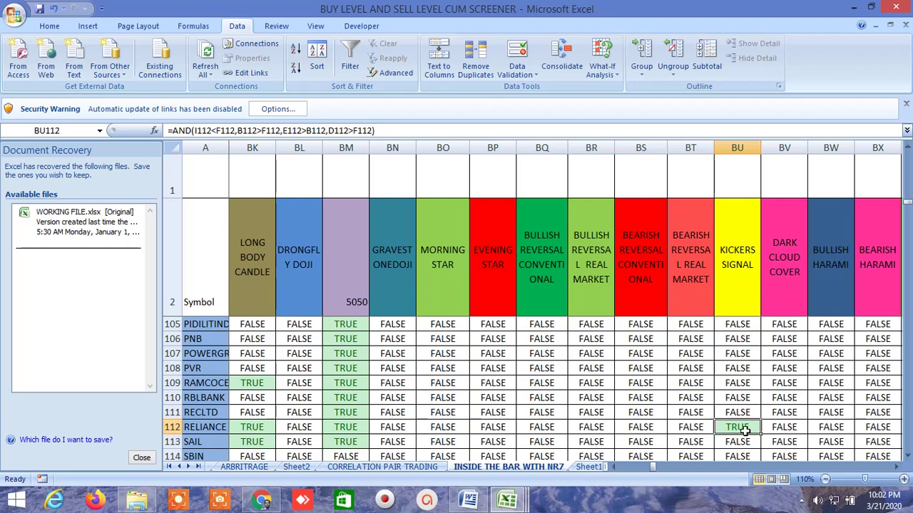
Check the TRIANGULAR PATTERN BREAKOUT 3 formula for NTPC and the TRIANGULAR PATTERN BREAKOUT 2 formula in BZ103.
scroll(896, 466, "right", 6)
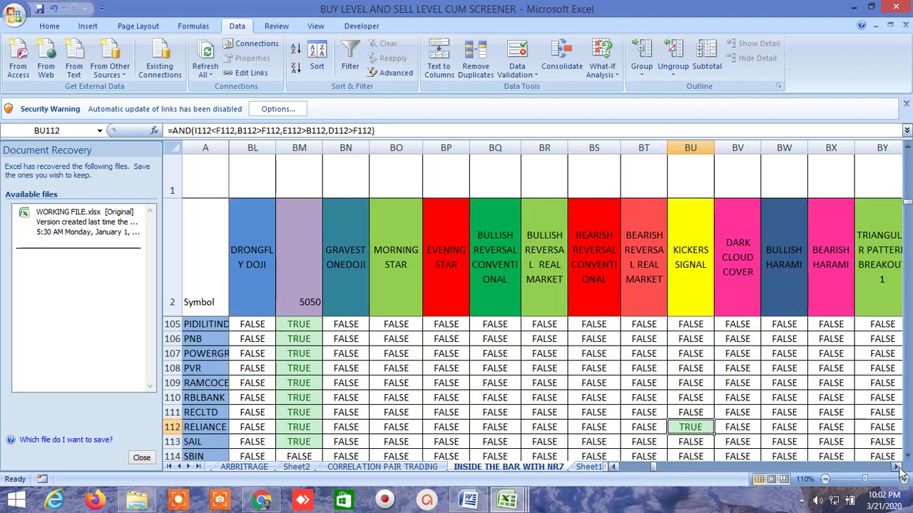
scroll(634, 371, "up", 5)
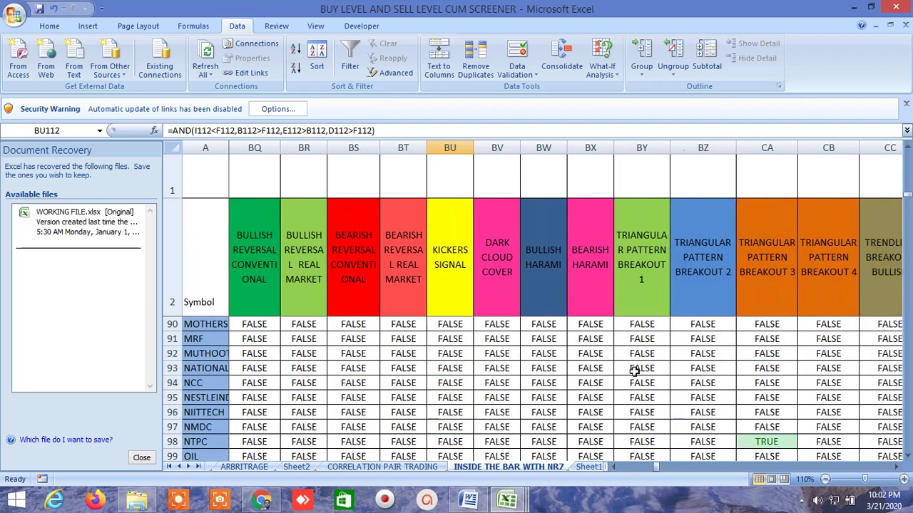
scroll(634, 371, "up", 4)
scroll(634, 371, "down", 5)
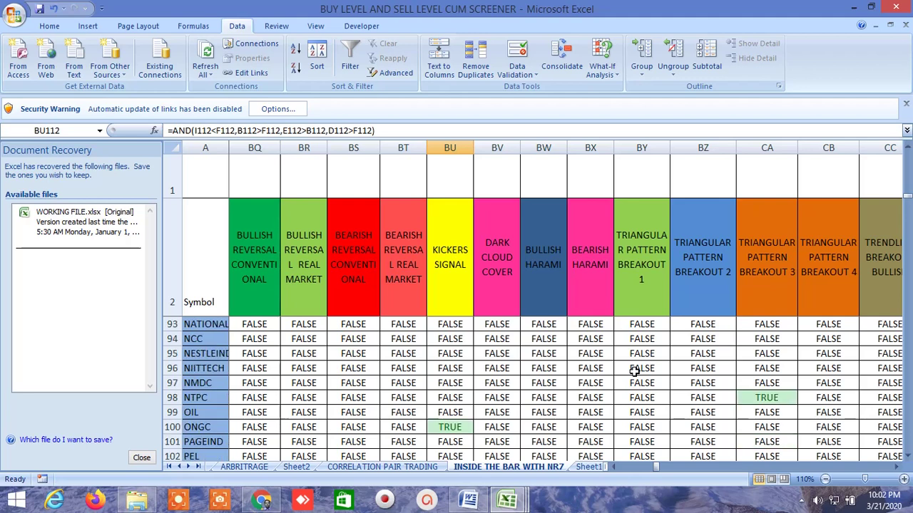
left_click(460, 427)
left_click(756, 398)
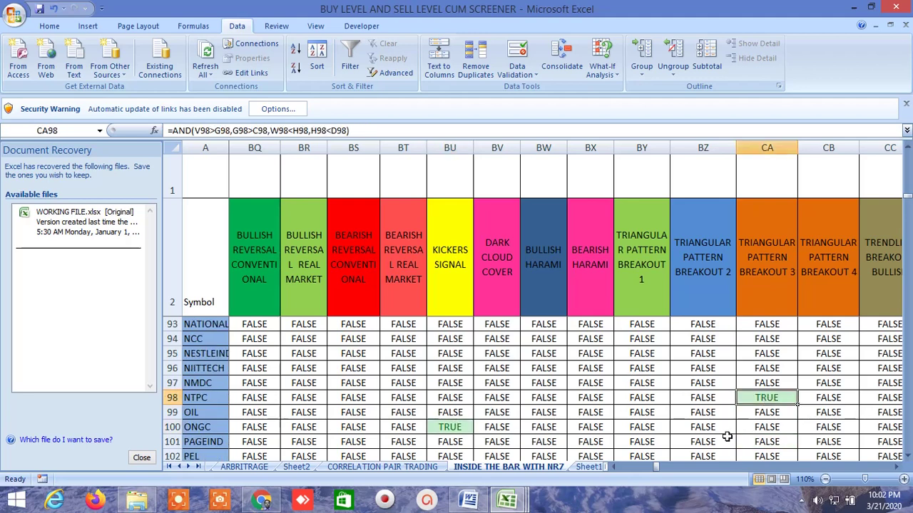
scroll(726, 435, "down", 4)
scroll(725, 413, "up", 2)
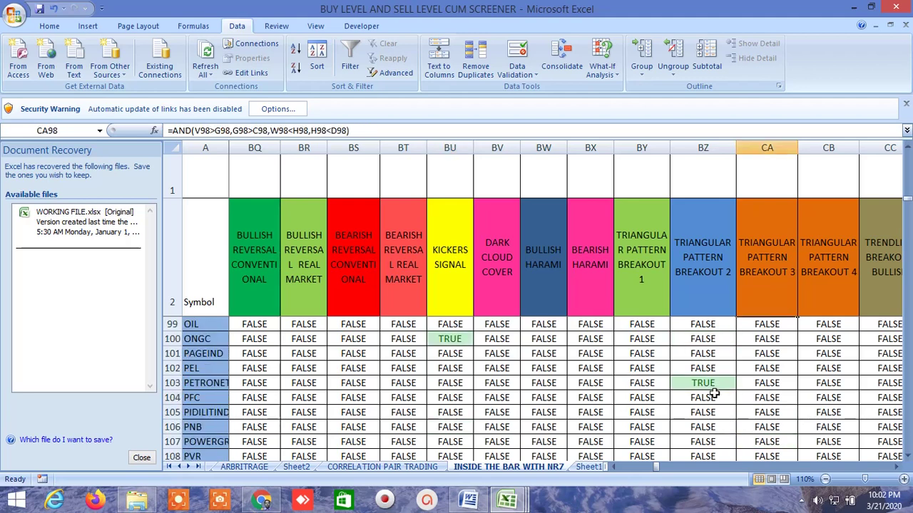
left_click(710, 385)
Review the pattern columns from TRENDLINE BREAKOUT BULLISH through PATTERN 7, plus the VOLATILITY, DELIVERY PERCENTAGE and TRADED VOLUME columns.
scroll(794, 425, "down", 8)
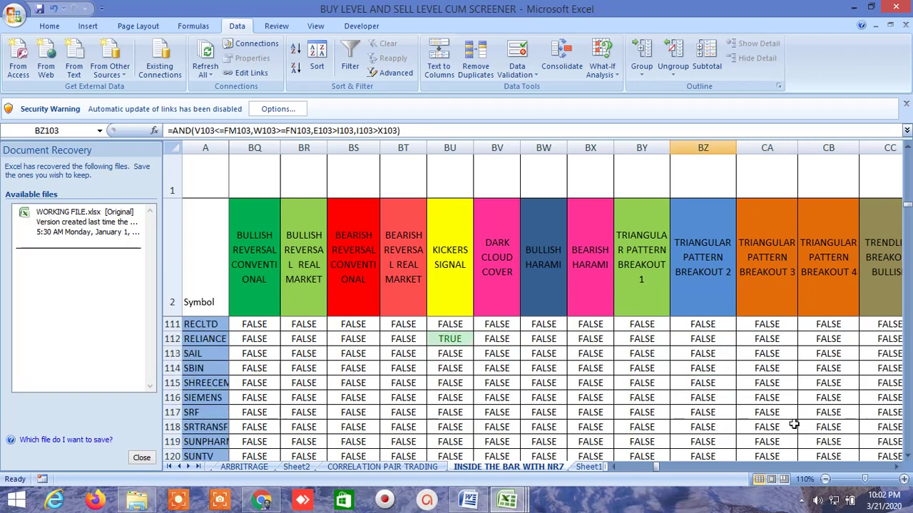
left_click(896, 466)
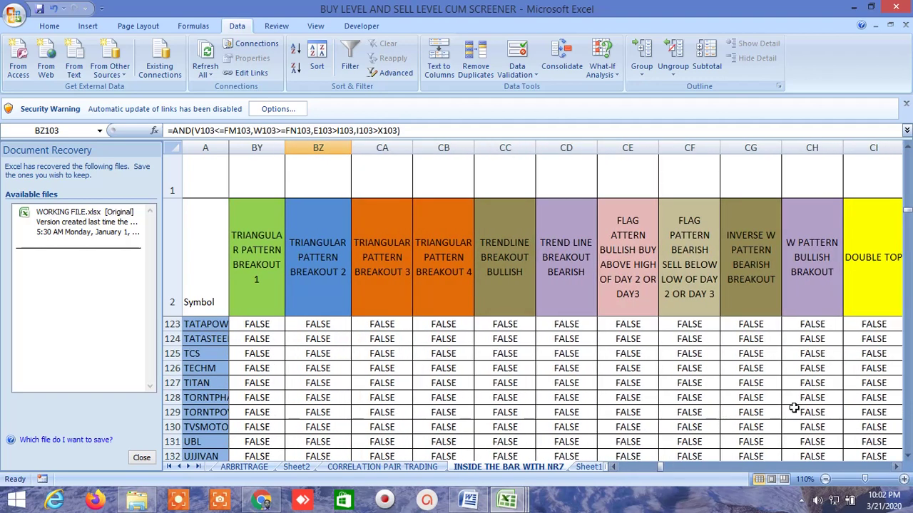
scroll(794, 407, "up", 10)
left_click(896, 466)
left_click(897, 466)
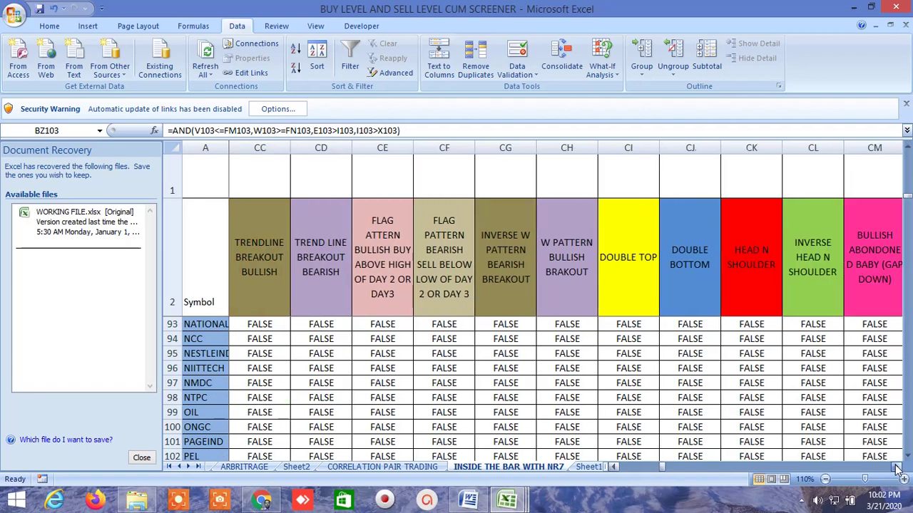
left_click(896, 466)
left_click(896, 466)
left_click(896, 466)
left_click(896, 467)
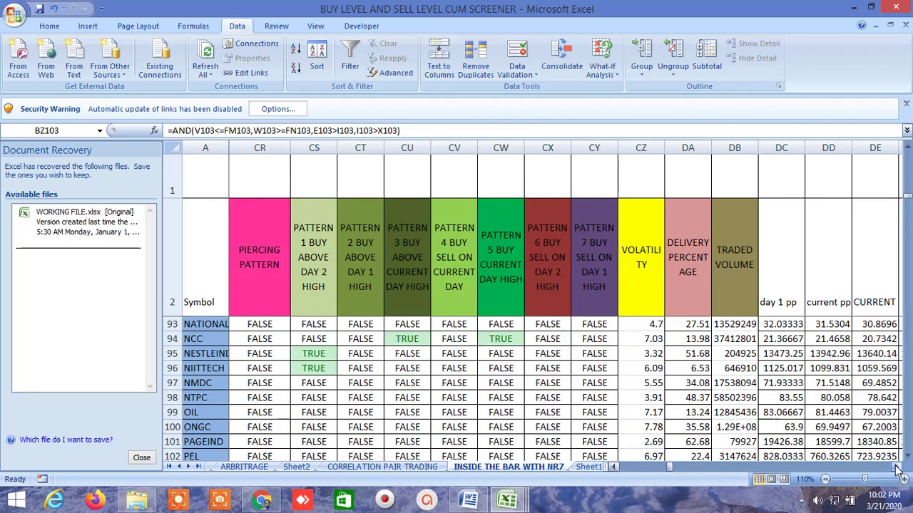
left_click(896, 466)
left_click(896, 466)
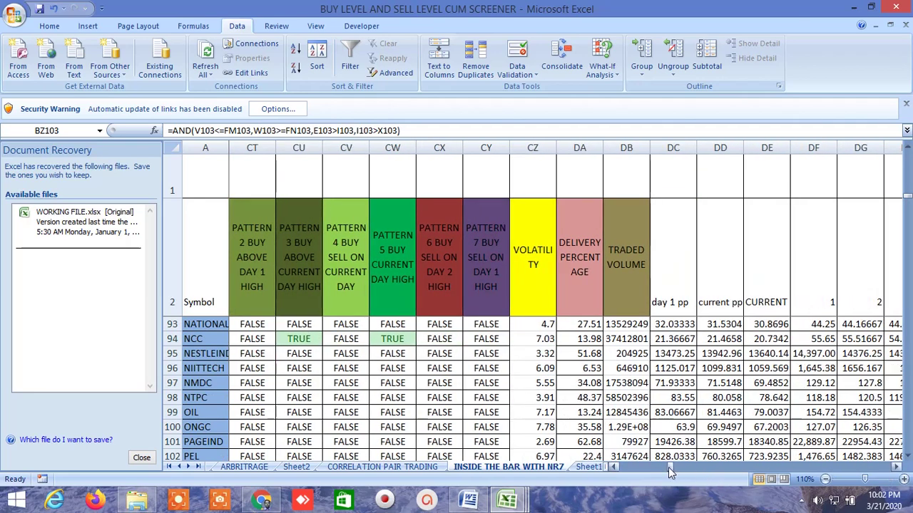
Show the Fibonacci levels based on daily volatility for the equity stocks, commodities, index and futures rows.
left_click_drag(668, 467, 829, 462)
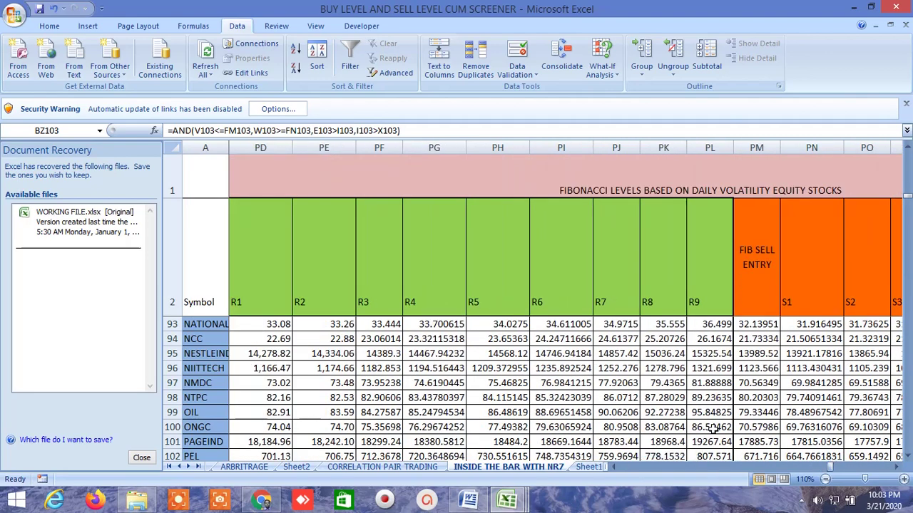
scroll(525, 382, "down", 5)
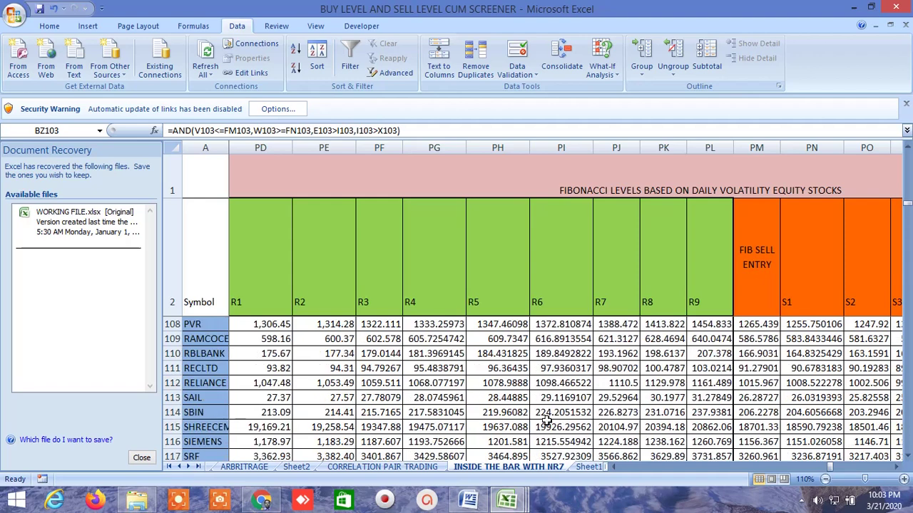
scroll(474, 409, "down", 3)
scroll(474, 409, "down", 11)
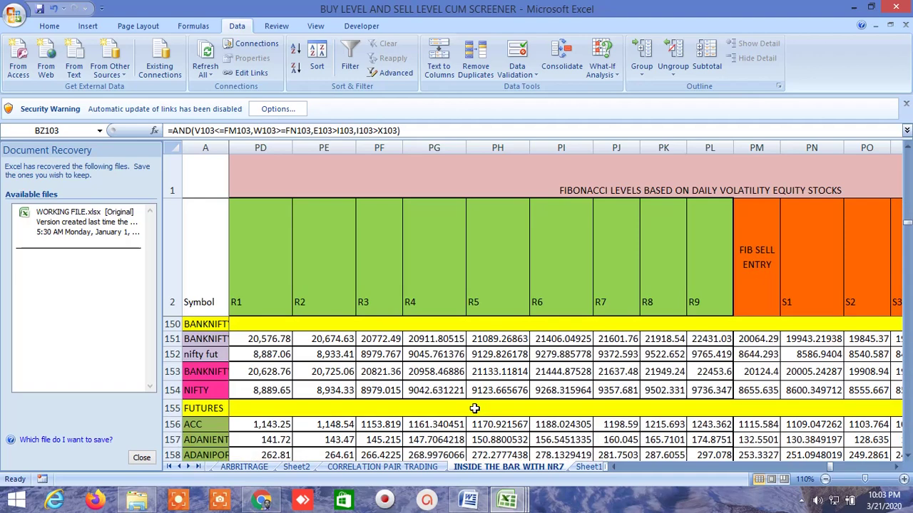
scroll(474, 408, "up", 1)
scroll(474, 408, "down", 1)
scroll(569, 419, "up", 3)
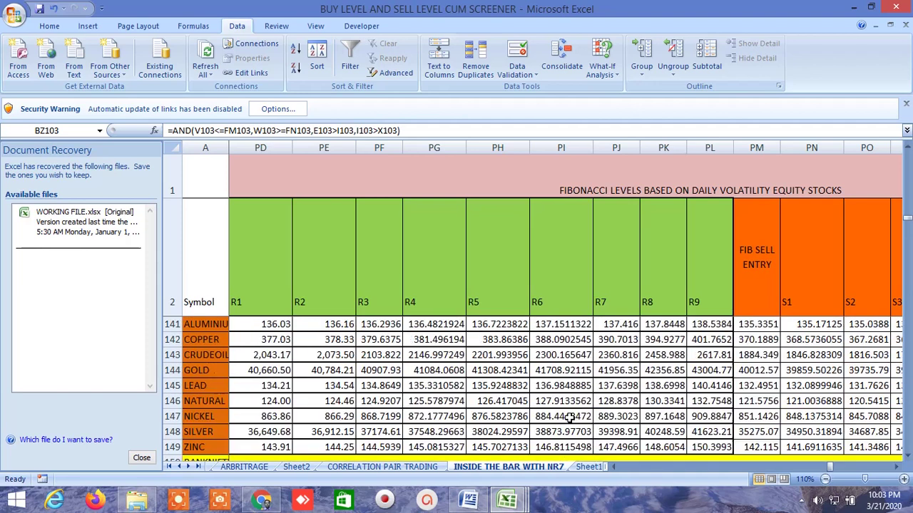
scroll(569, 418, "up", 1)
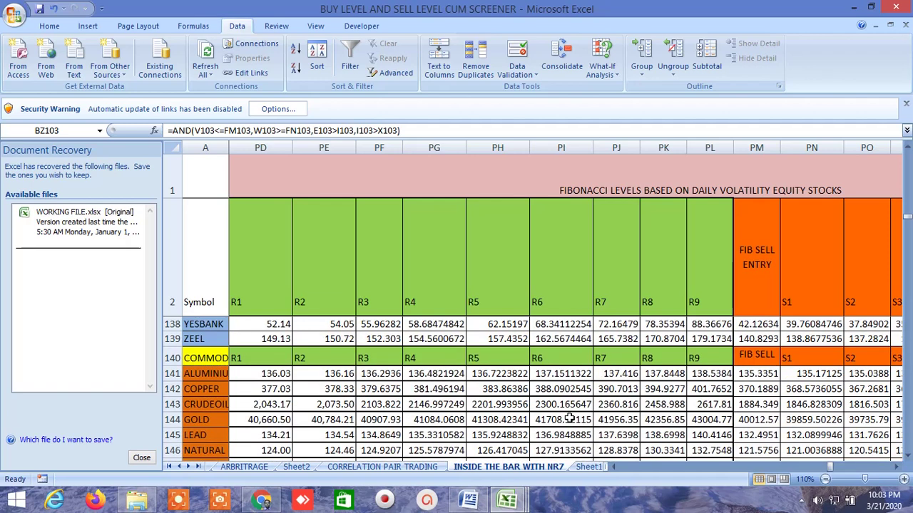
scroll(569, 418, "down", 1)
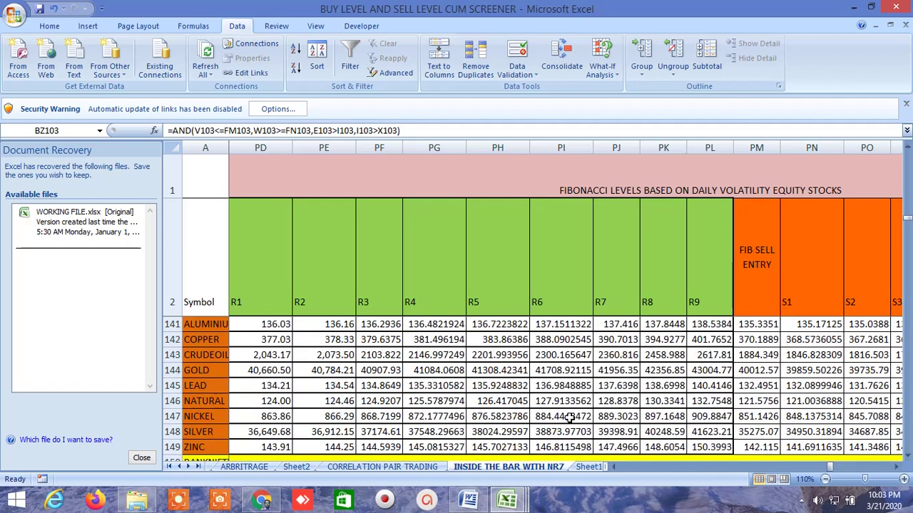
Check the daily-volatility Fibonacci formulas for the NATURAL row's R6 level and the ZINC row's R8 level.
right_click(522, 401)
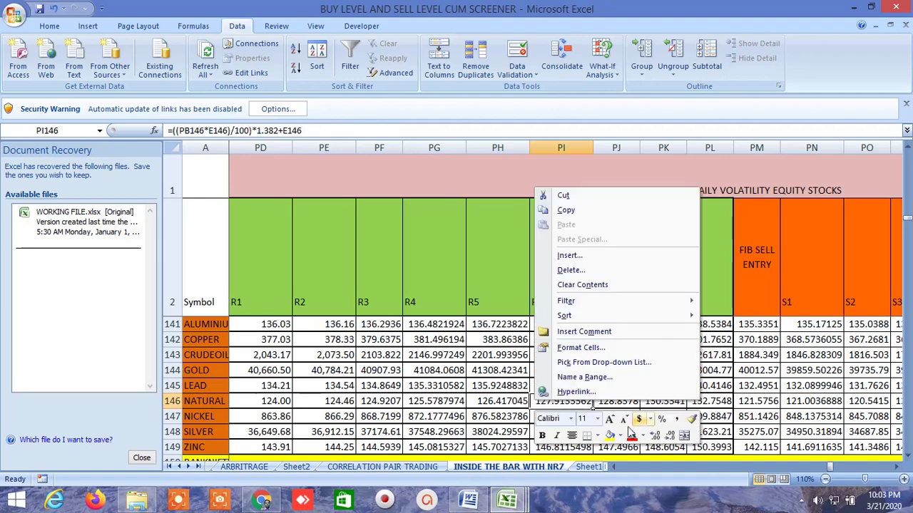
right_click(662, 449)
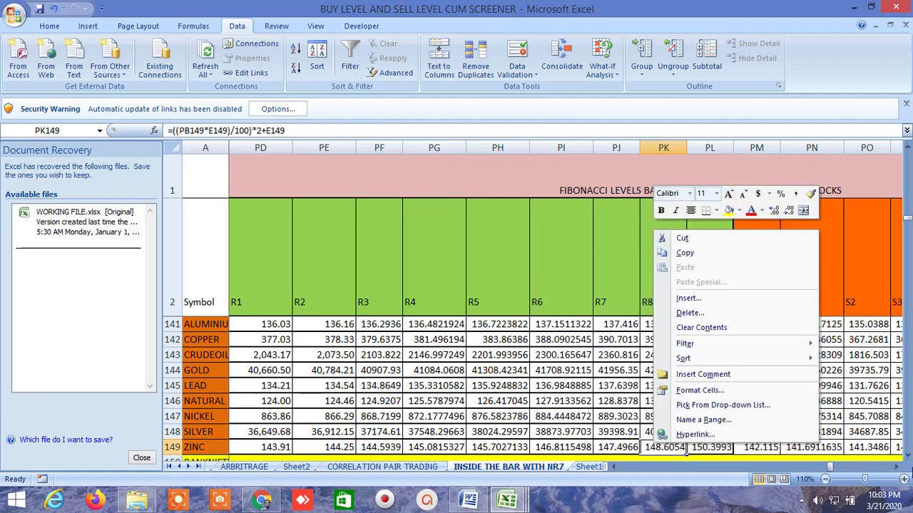
key("Escape")
scroll(542, 385, "up", 1)
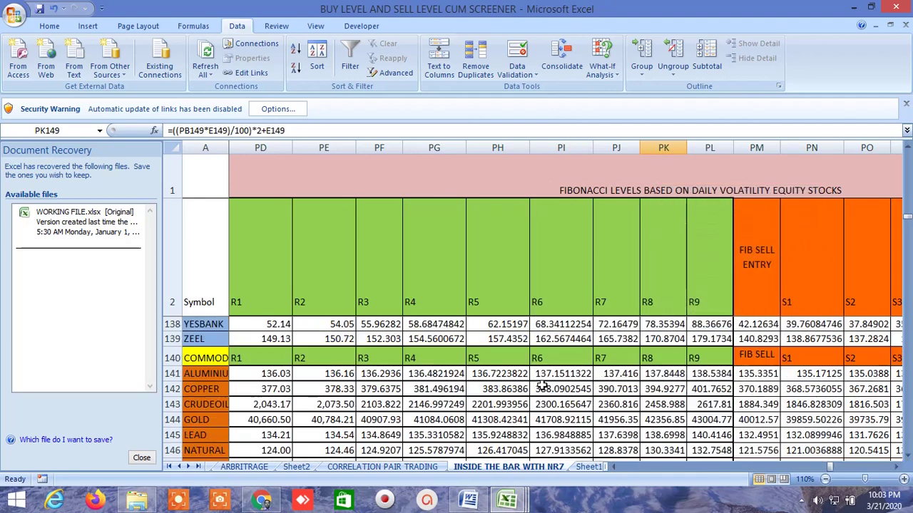
scroll(543, 386, "down", 1)
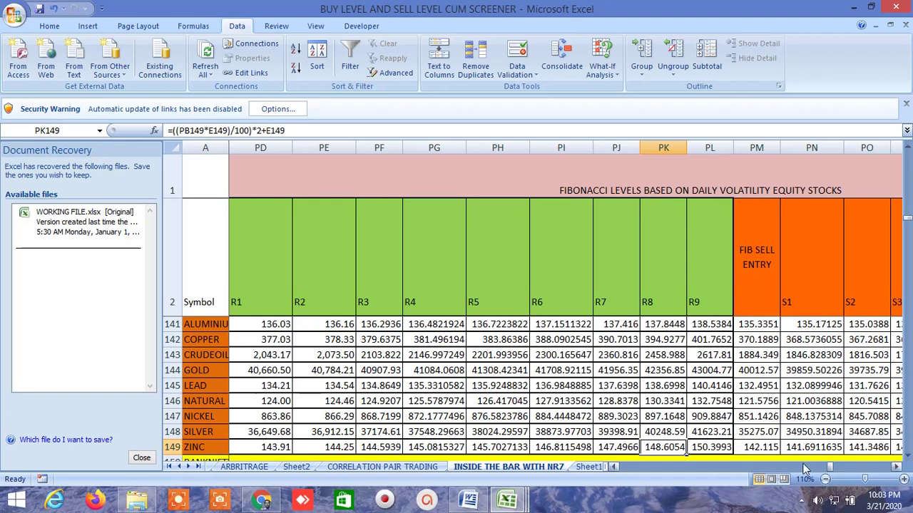
View the 1 standard deviation Fibonacci levels, and the index rows' daily-volatility levels through S9 and the adjacent BUY ENTRY R3 block.
left_click_drag(831, 469, 884, 470)
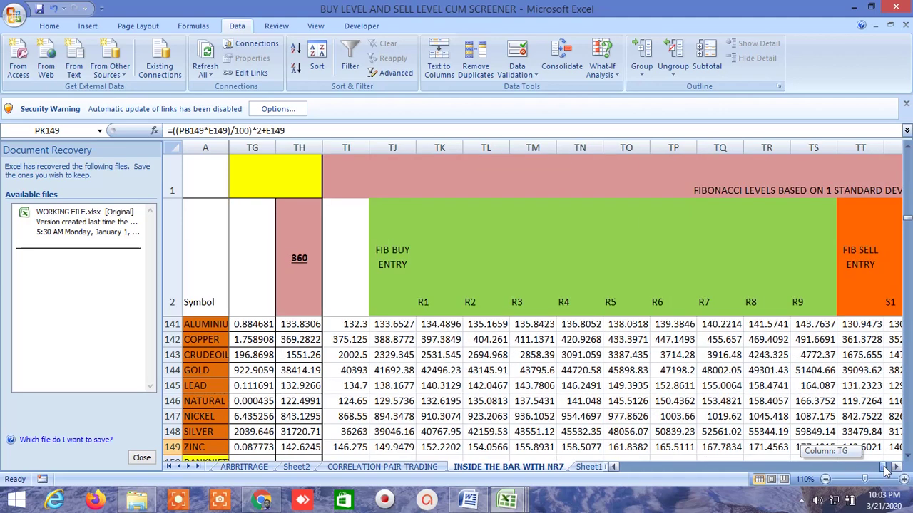
left_click_drag(884, 470, 829, 471)
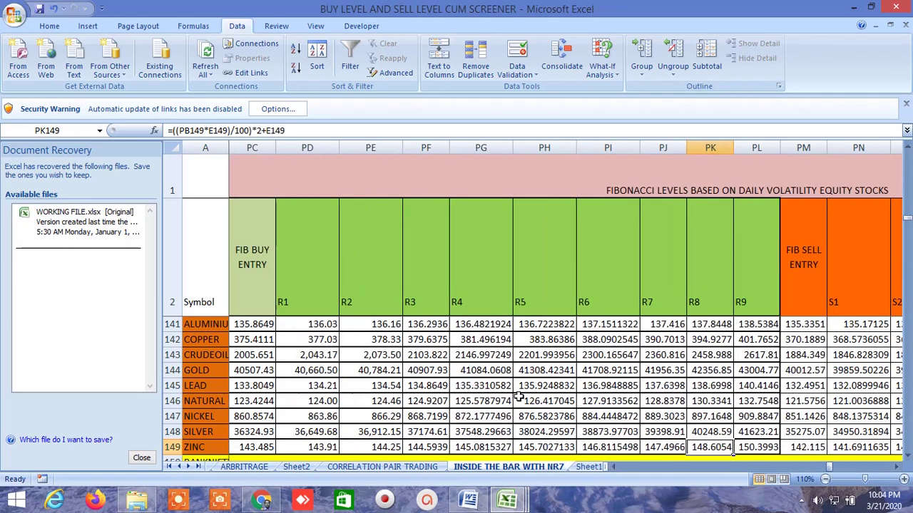
scroll(519, 396, "down", 2)
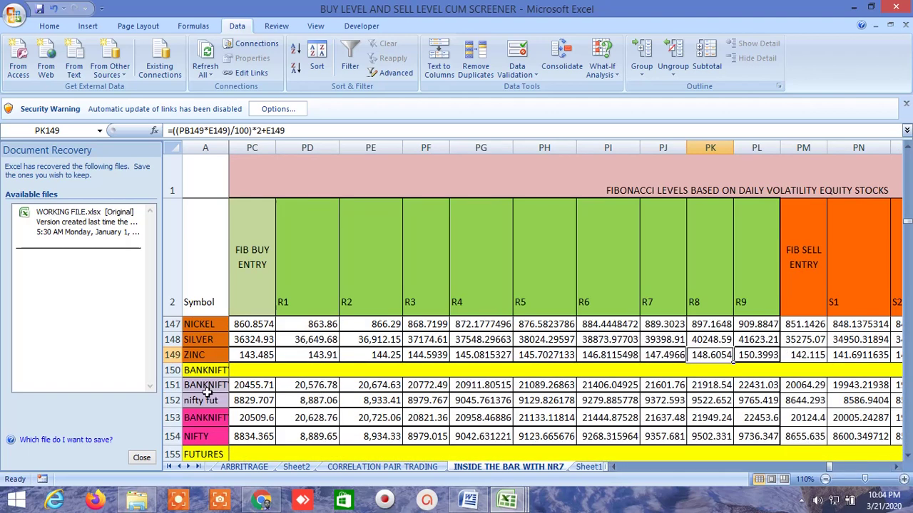
left_click(896, 467)
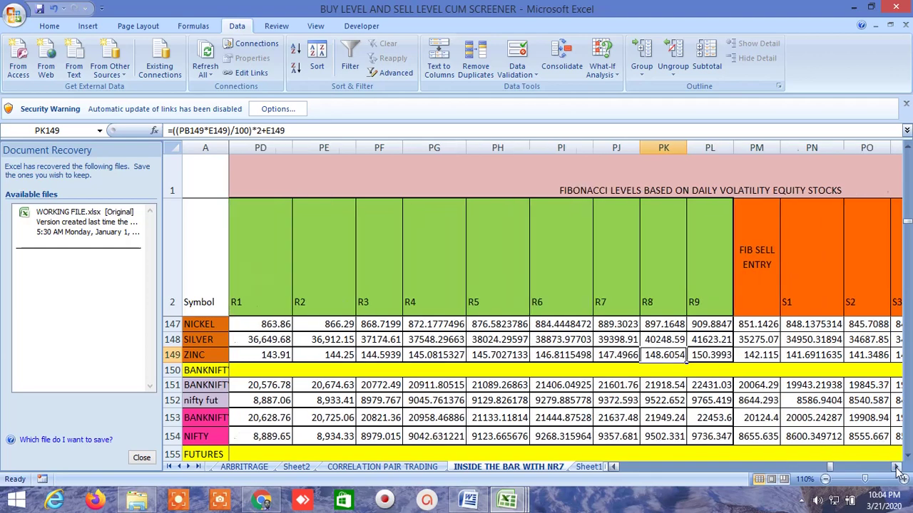
left_click(897, 467)
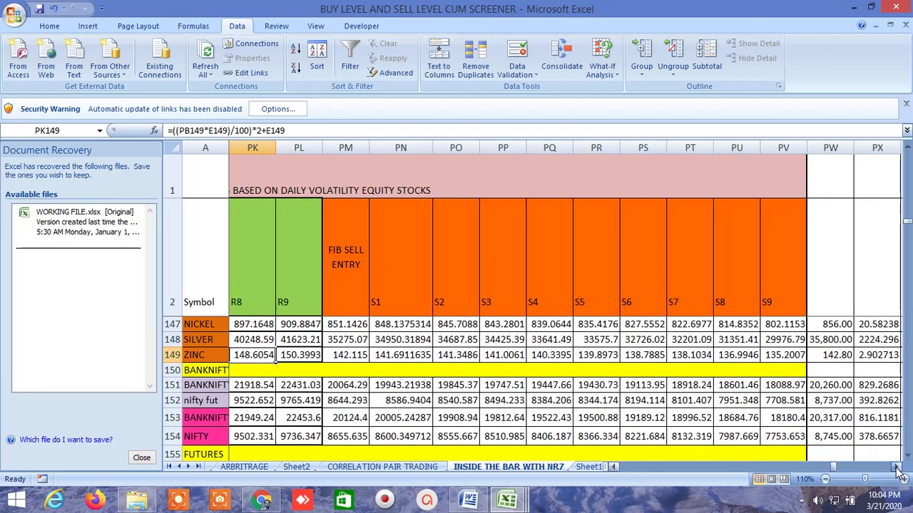
left_click(896, 467)
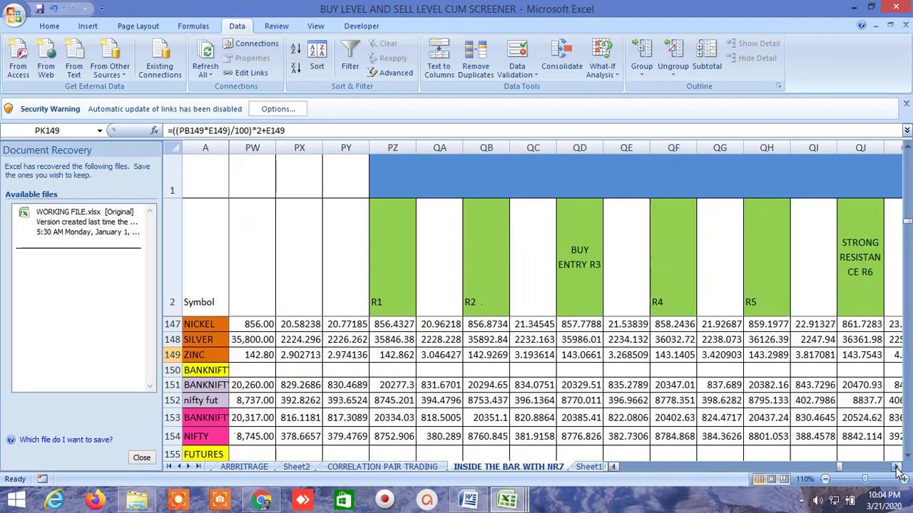
Review the volatility equity stocks levels from BUY ENTRY R3 and STRONG RESISTANCE R6 through SELL ENTRY S3 to S11.
left_click(896, 467)
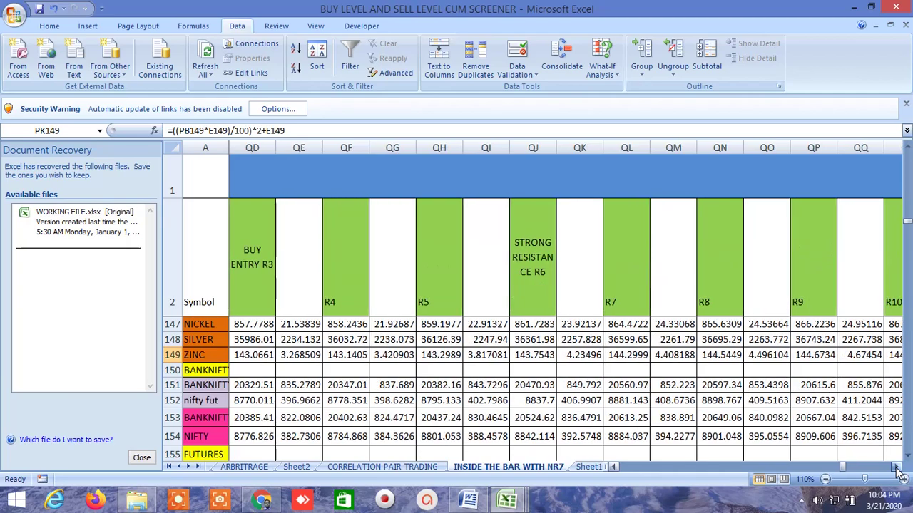
left_click(896, 467)
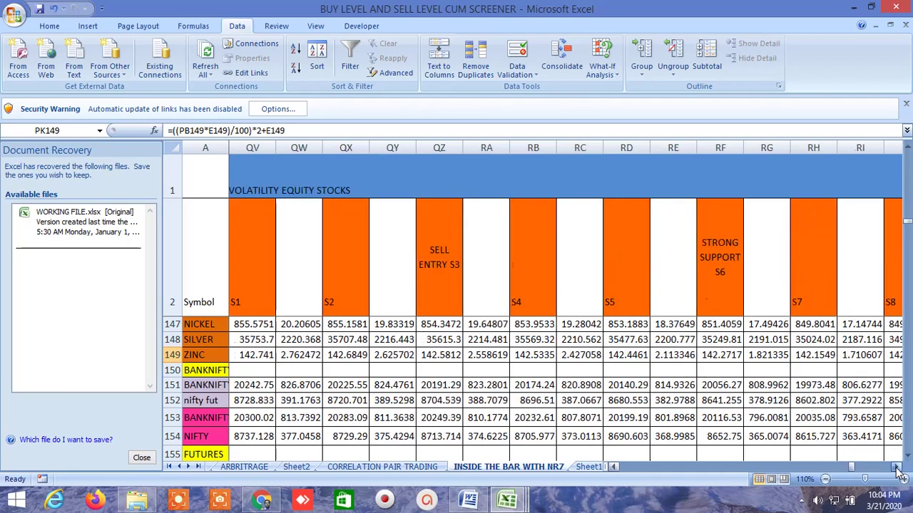
left_click(896, 467)
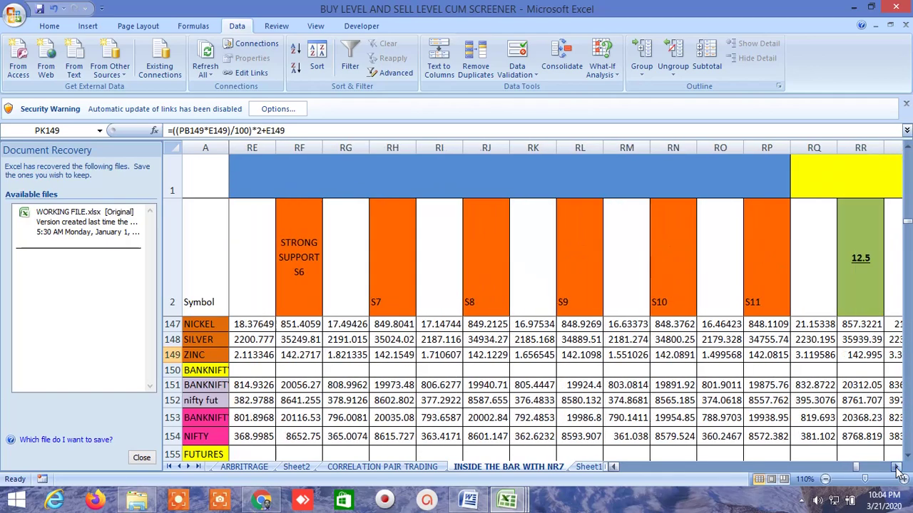
left_click(896, 467)
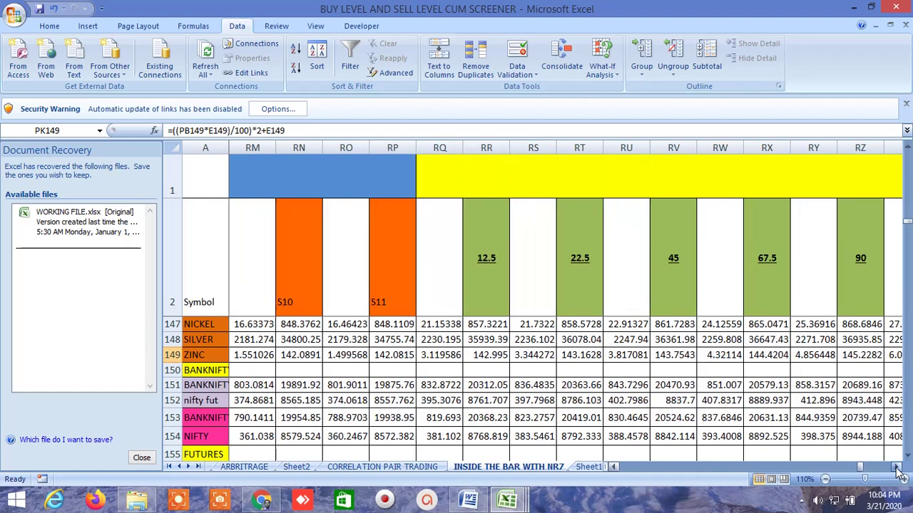
Review the Gann degree levels based on volatility, from 12.5 to 360 in both the green and the red blocks.
left_click(896, 467)
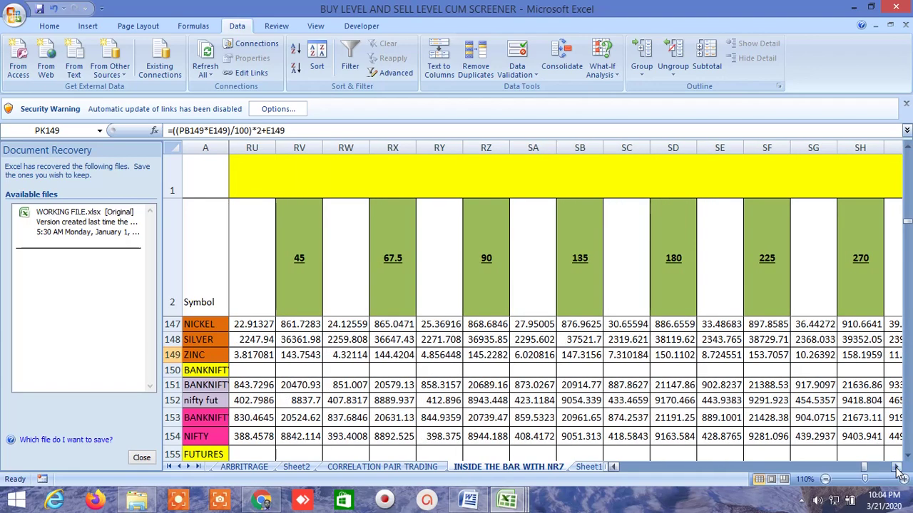
left_click(896, 467)
left_click(897, 467)
left_click(897, 467)
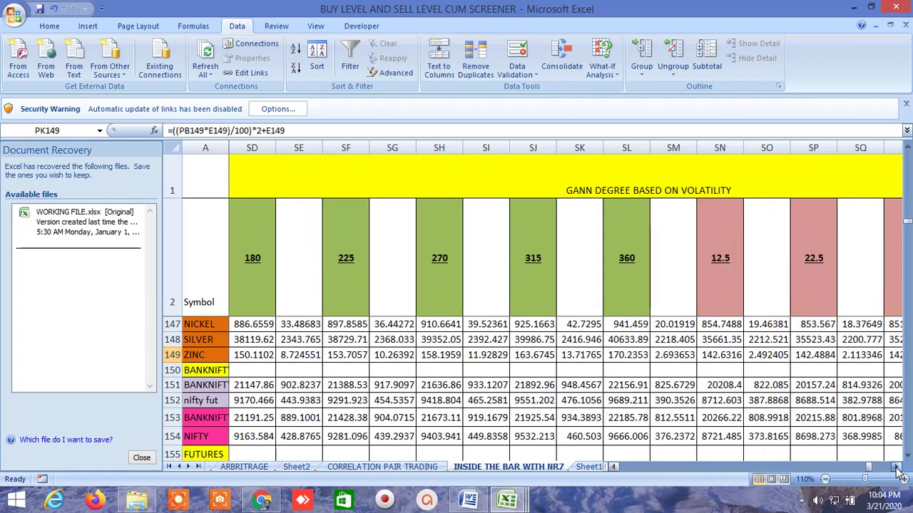
left_click(896, 467)
left_click(896, 467)
left_click(896, 467)
left_click(896, 467)
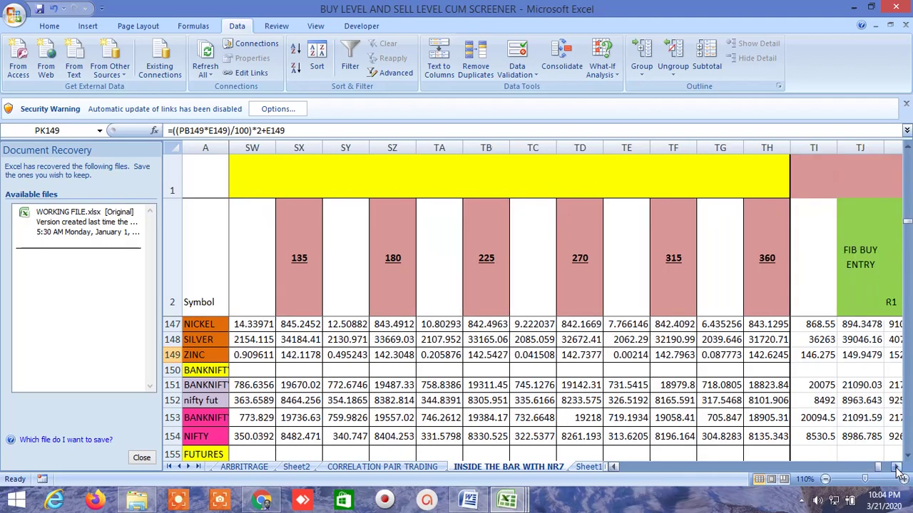
Review the Fibonacci levels based on 1 standard deviation, from FIB BUY ENTRY through R9 and FIB SELL ENTRY through S9.
left_click(896, 466)
left_click(896, 467)
left_click(896, 467)
left_click(896, 467)
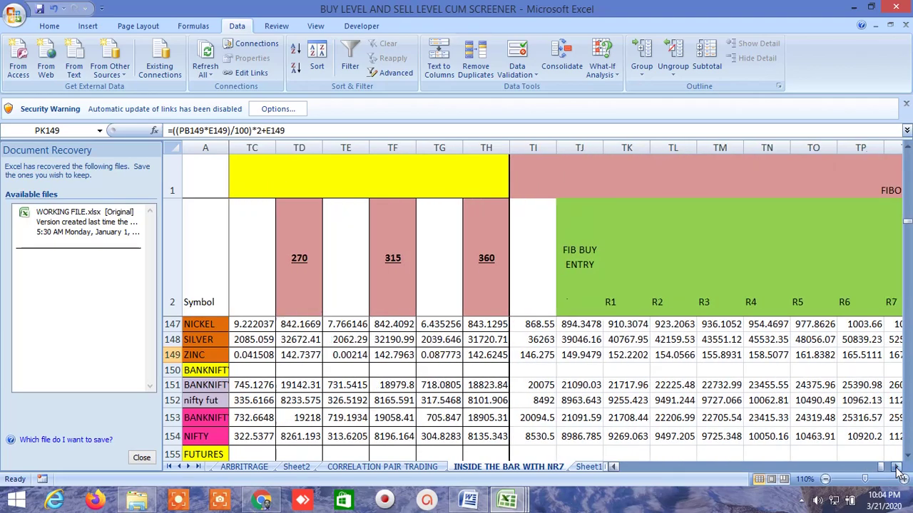
left_click(896, 467)
left_click(896, 467)
left_click(896, 467)
left_click(896, 467)
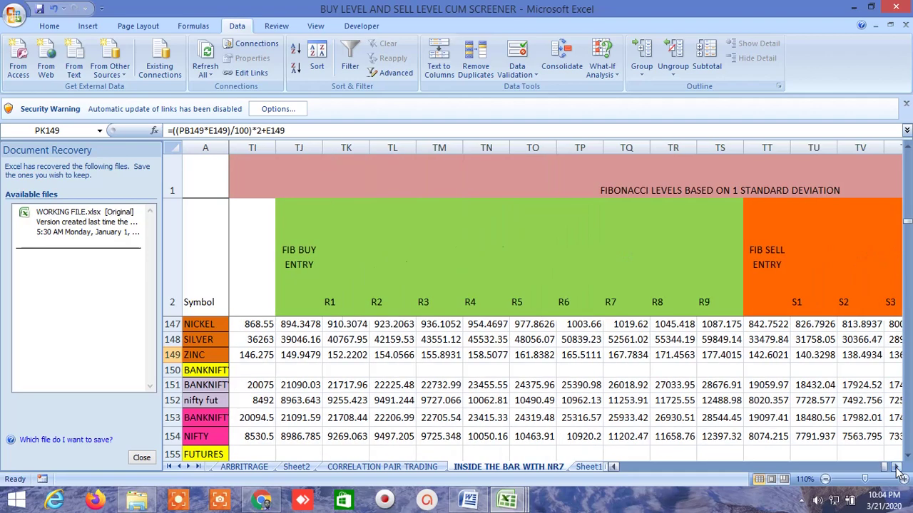
left_click(896, 467)
left_click(896, 467)
left_click(896, 467)
left_click(896, 467)
left_click(896, 467)
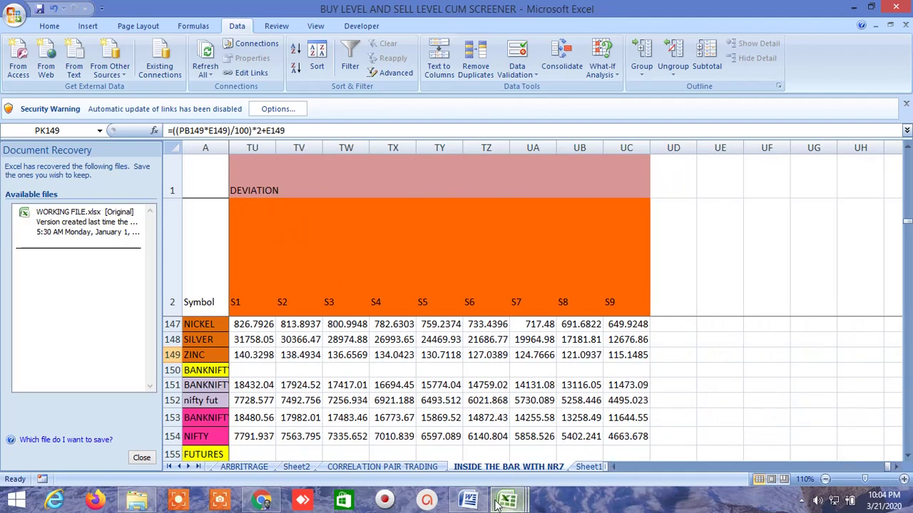
left_click(800, 502)
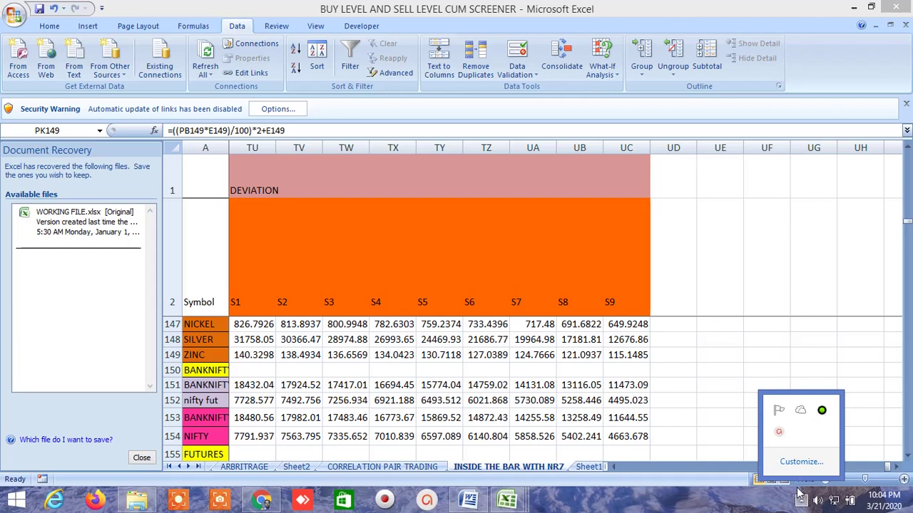
left_click(799, 493)
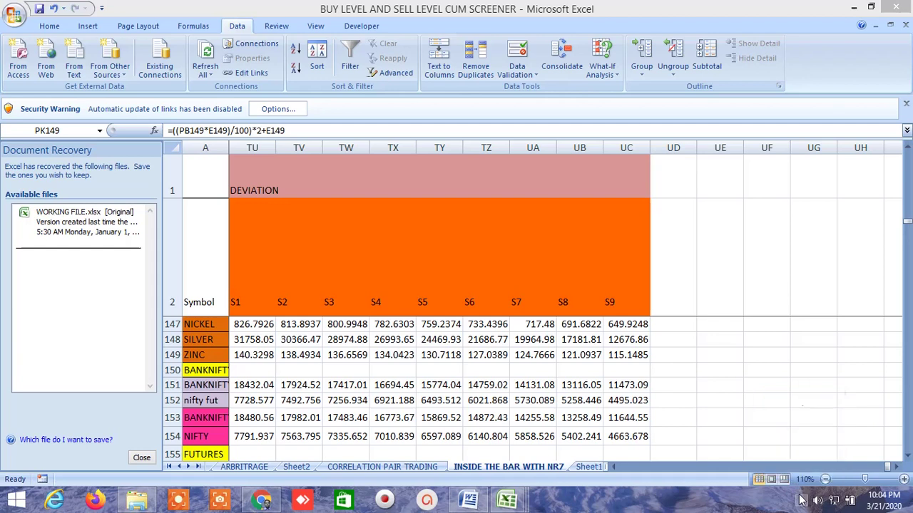
left_click(801, 502)
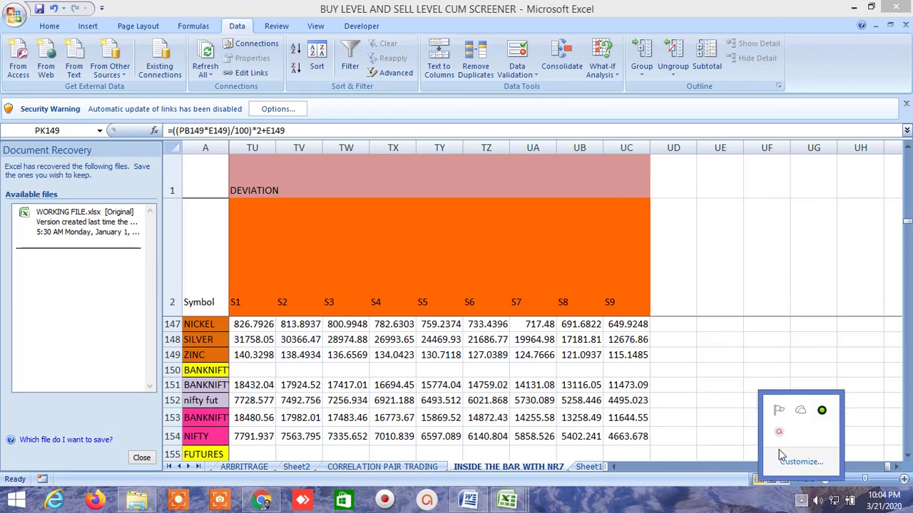